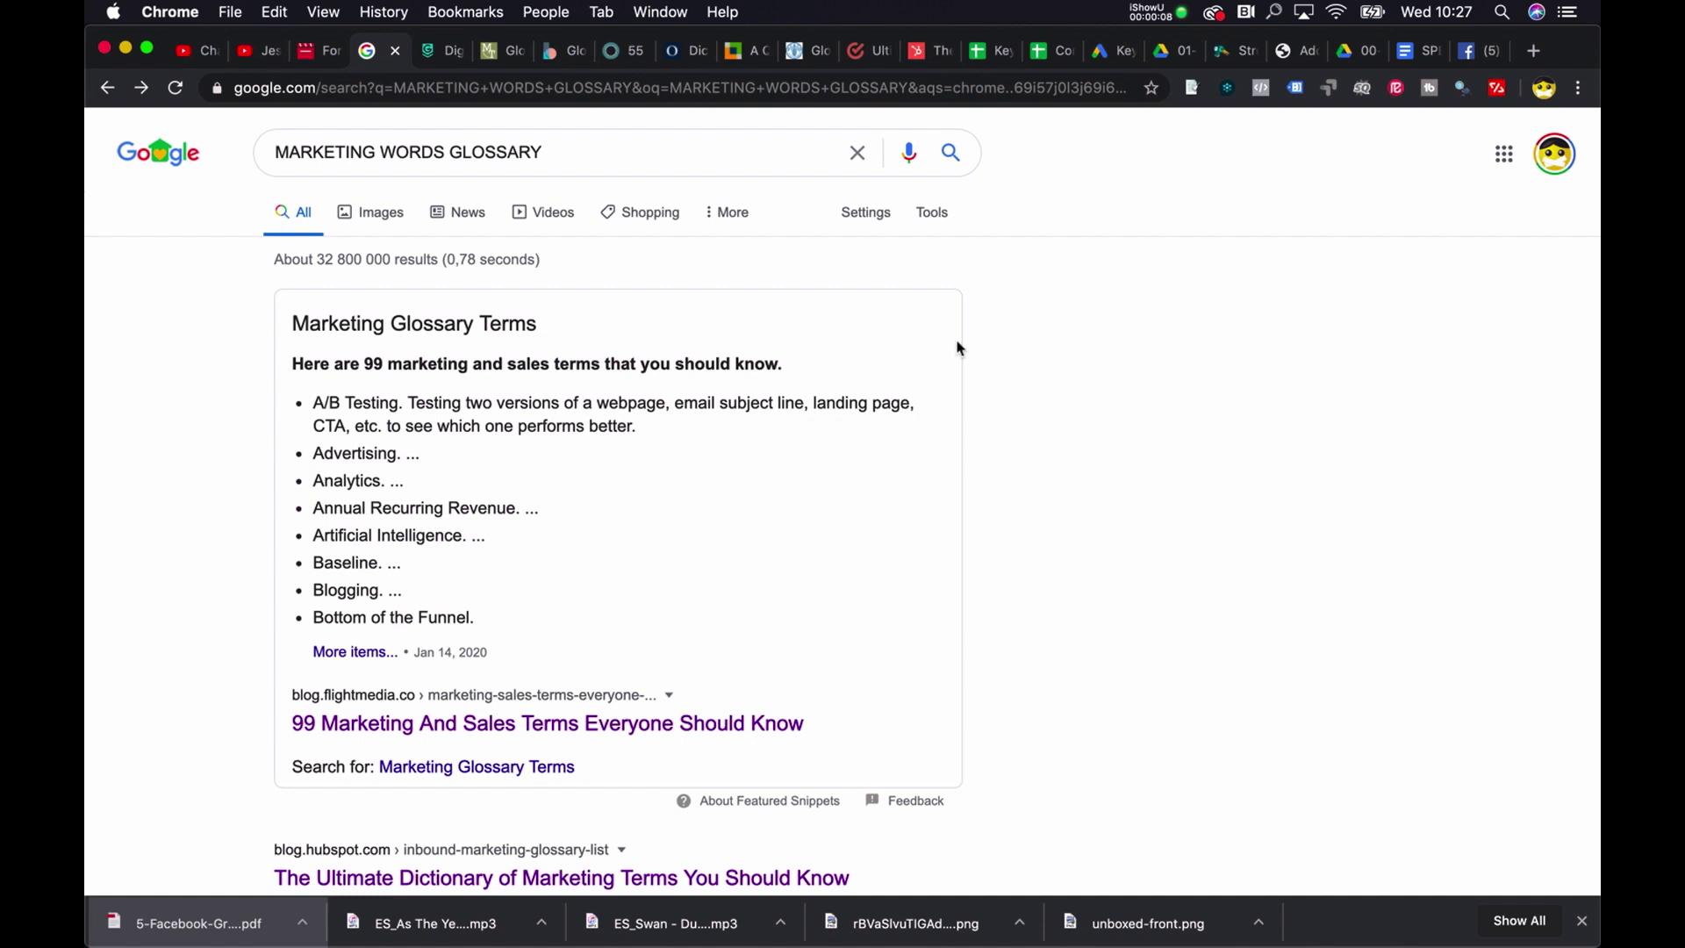
# Scroll the Google results and open the Geek Powered Studios digital marketing glossary tab
pyautogui.scroll(-3, 956, 346)
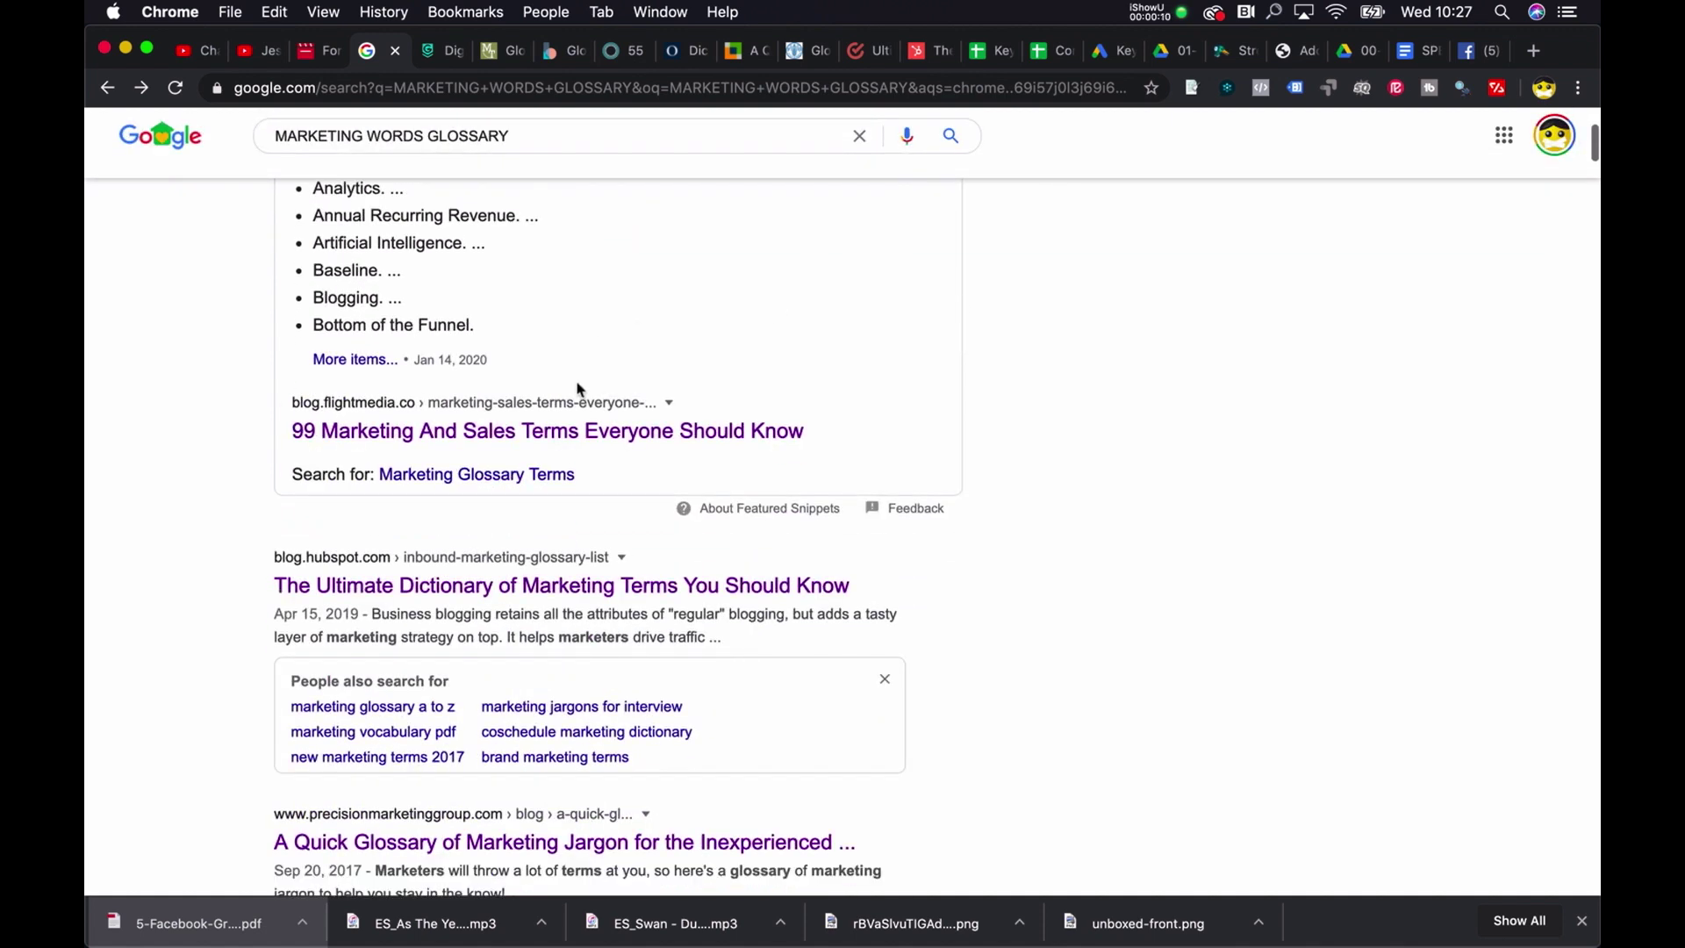
pyautogui.scroll(-2, 509, 430)
pyautogui.scroll(-1, 507, 428)
pyautogui.scroll(2, 492, 404)
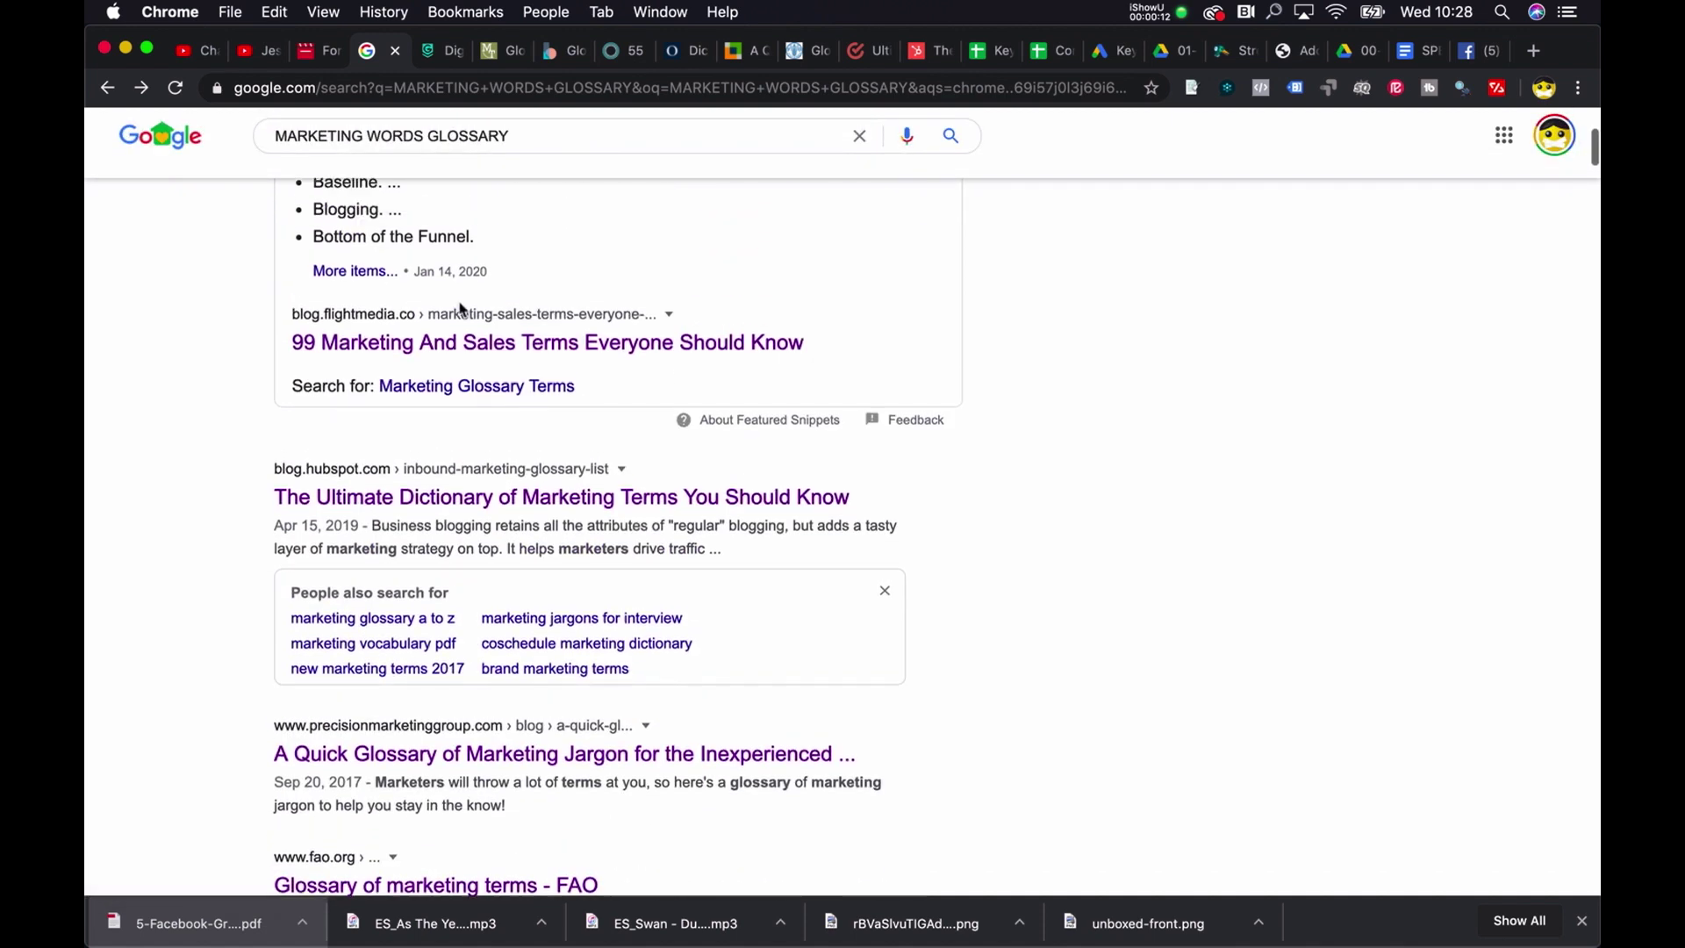
pyautogui.scroll(-5, 463, 312)
pyautogui.scroll(-12, 463, 312)
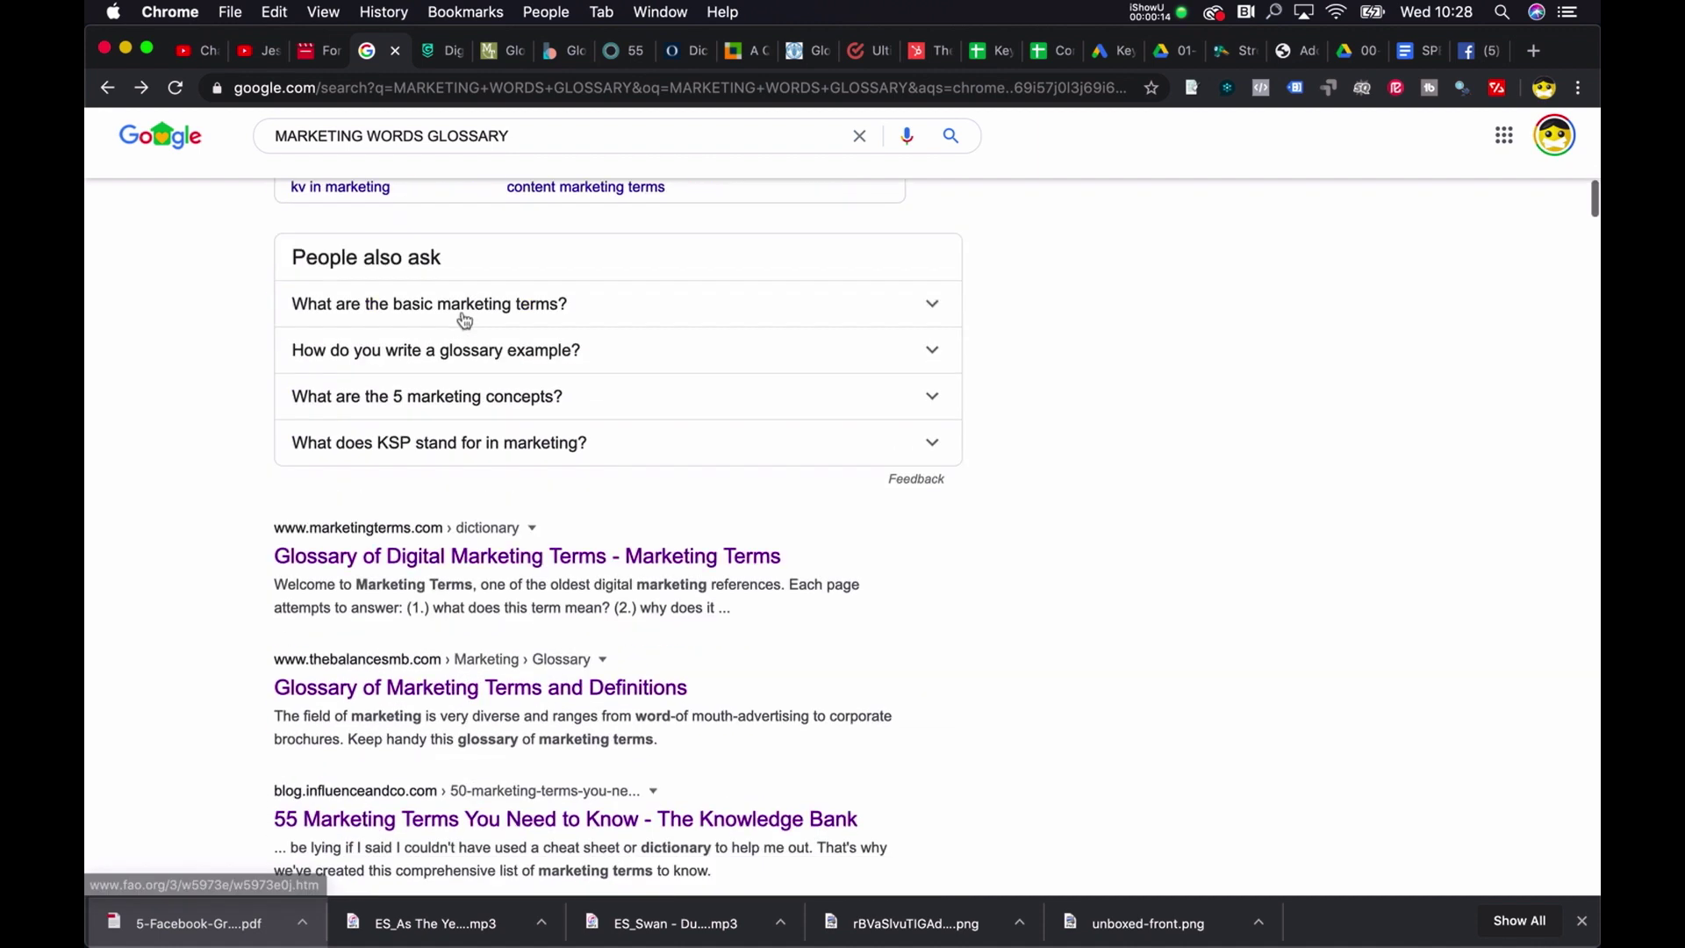
pyautogui.scroll(-1, 465, 320)
pyautogui.scroll(1, 499, 300)
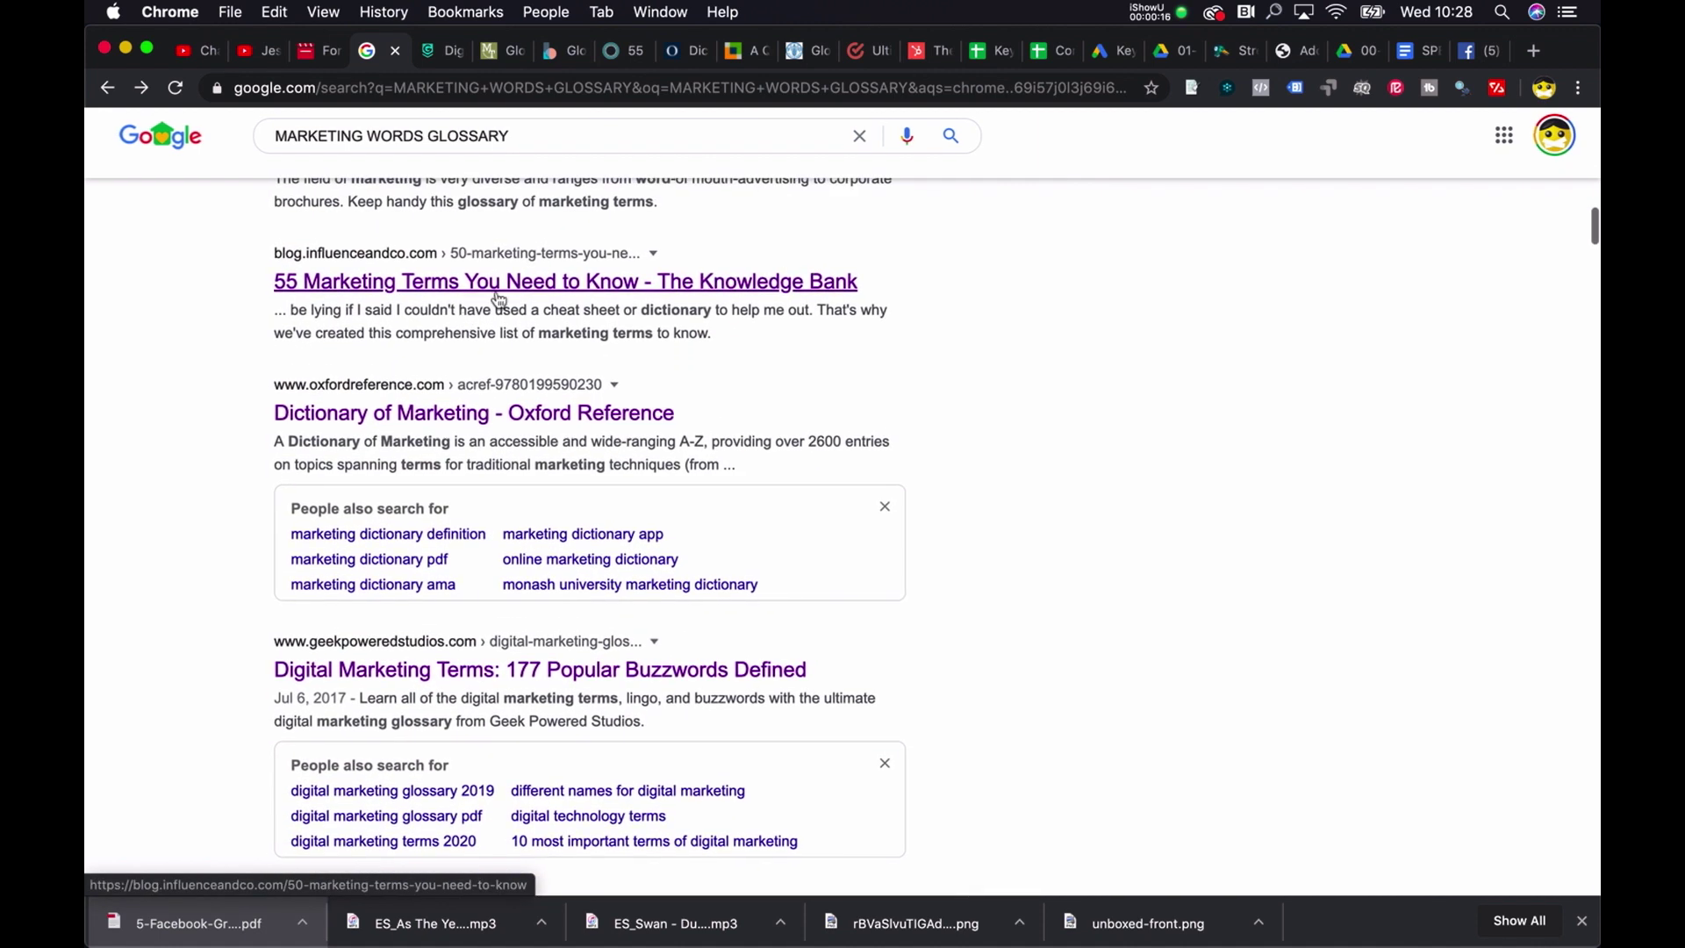
pyautogui.click(435, 53)
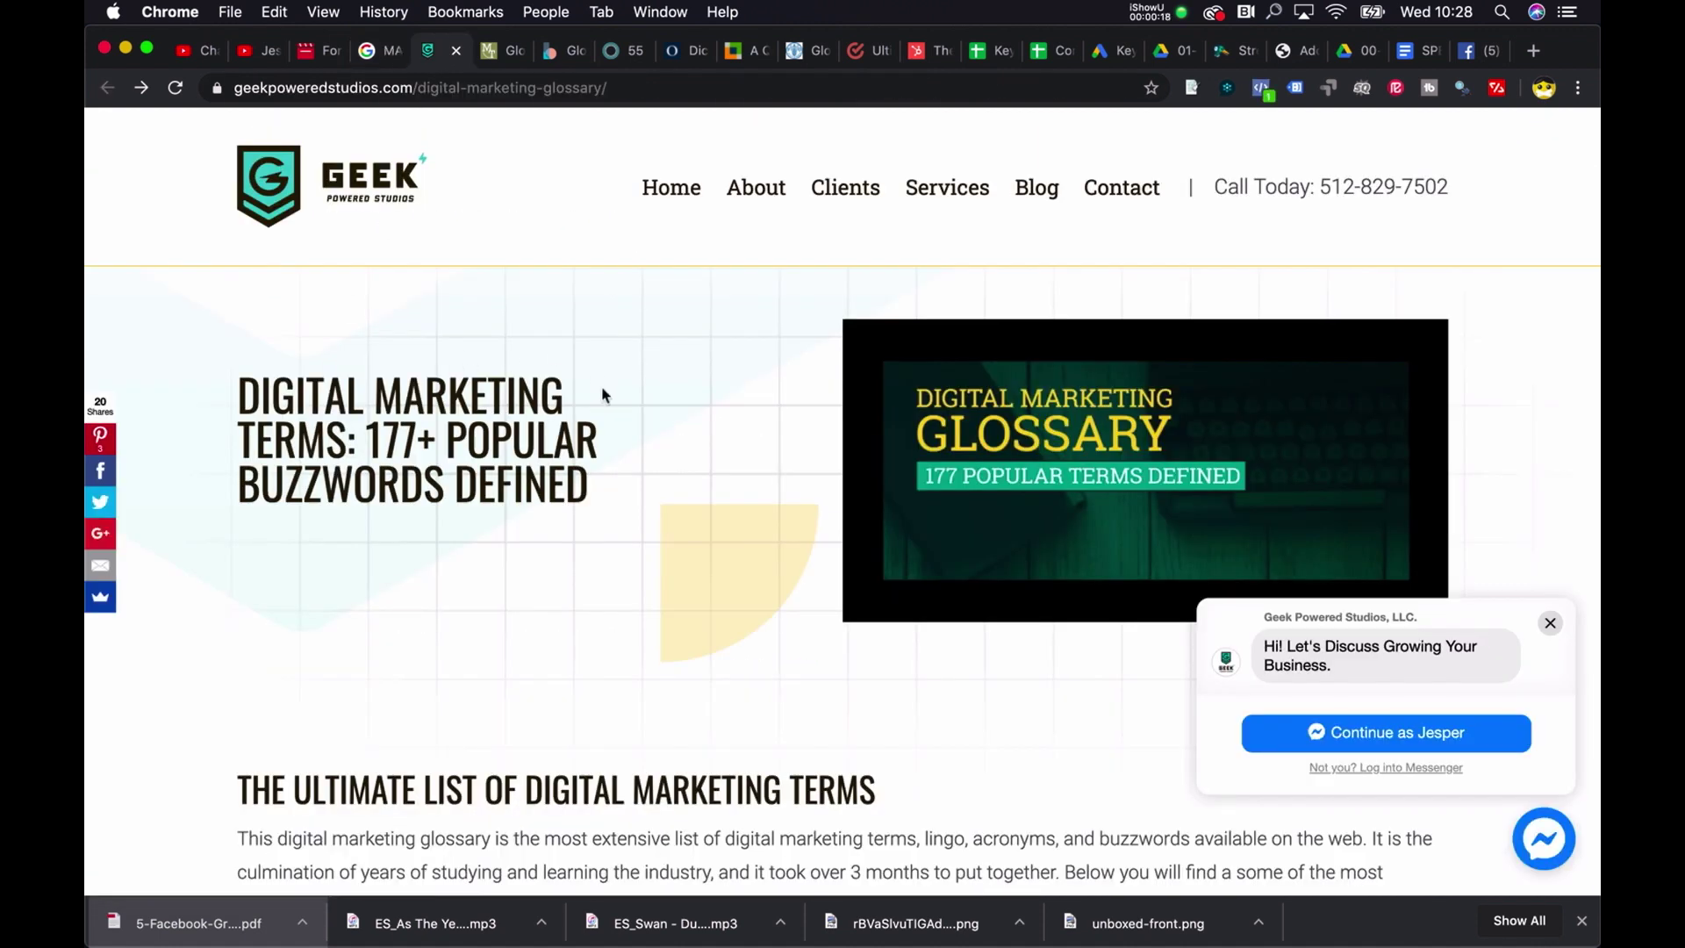
# Review the glossary, open the Scraper extension's Web Store page, then return to the glossary tab
pyautogui.scroll(-7, 604, 395)
pyautogui.scroll(-2, 430, 618)
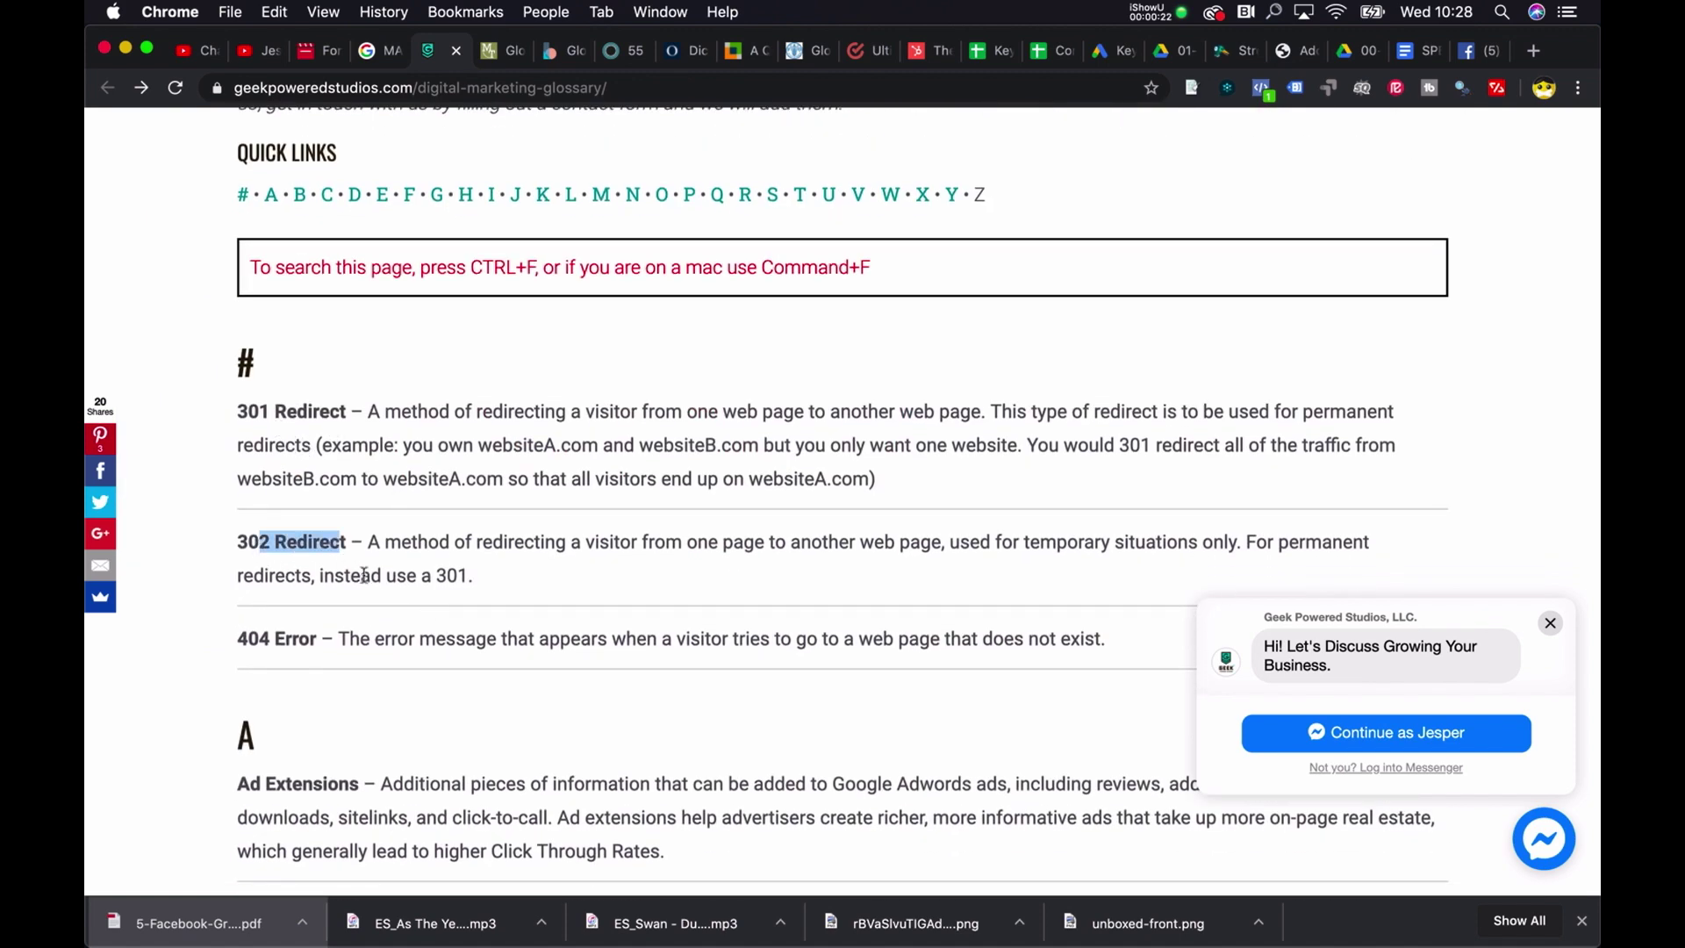
pyautogui.scroll(-20, 365, 575)
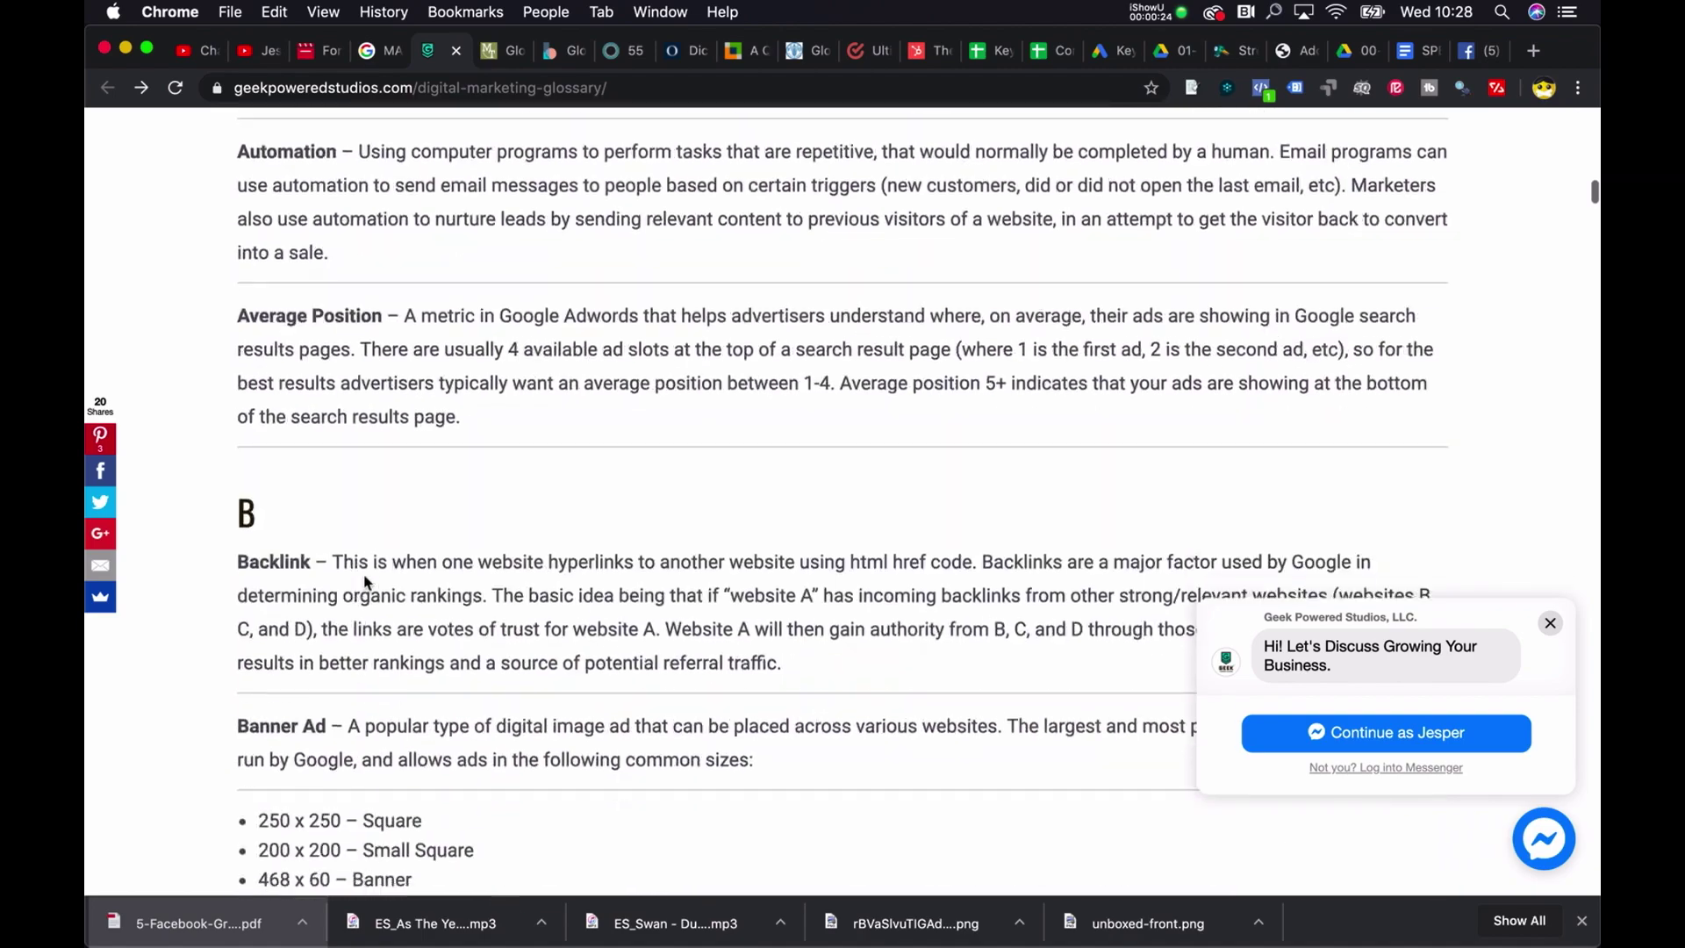
pyautogui.scroll(-20, 364, 581)
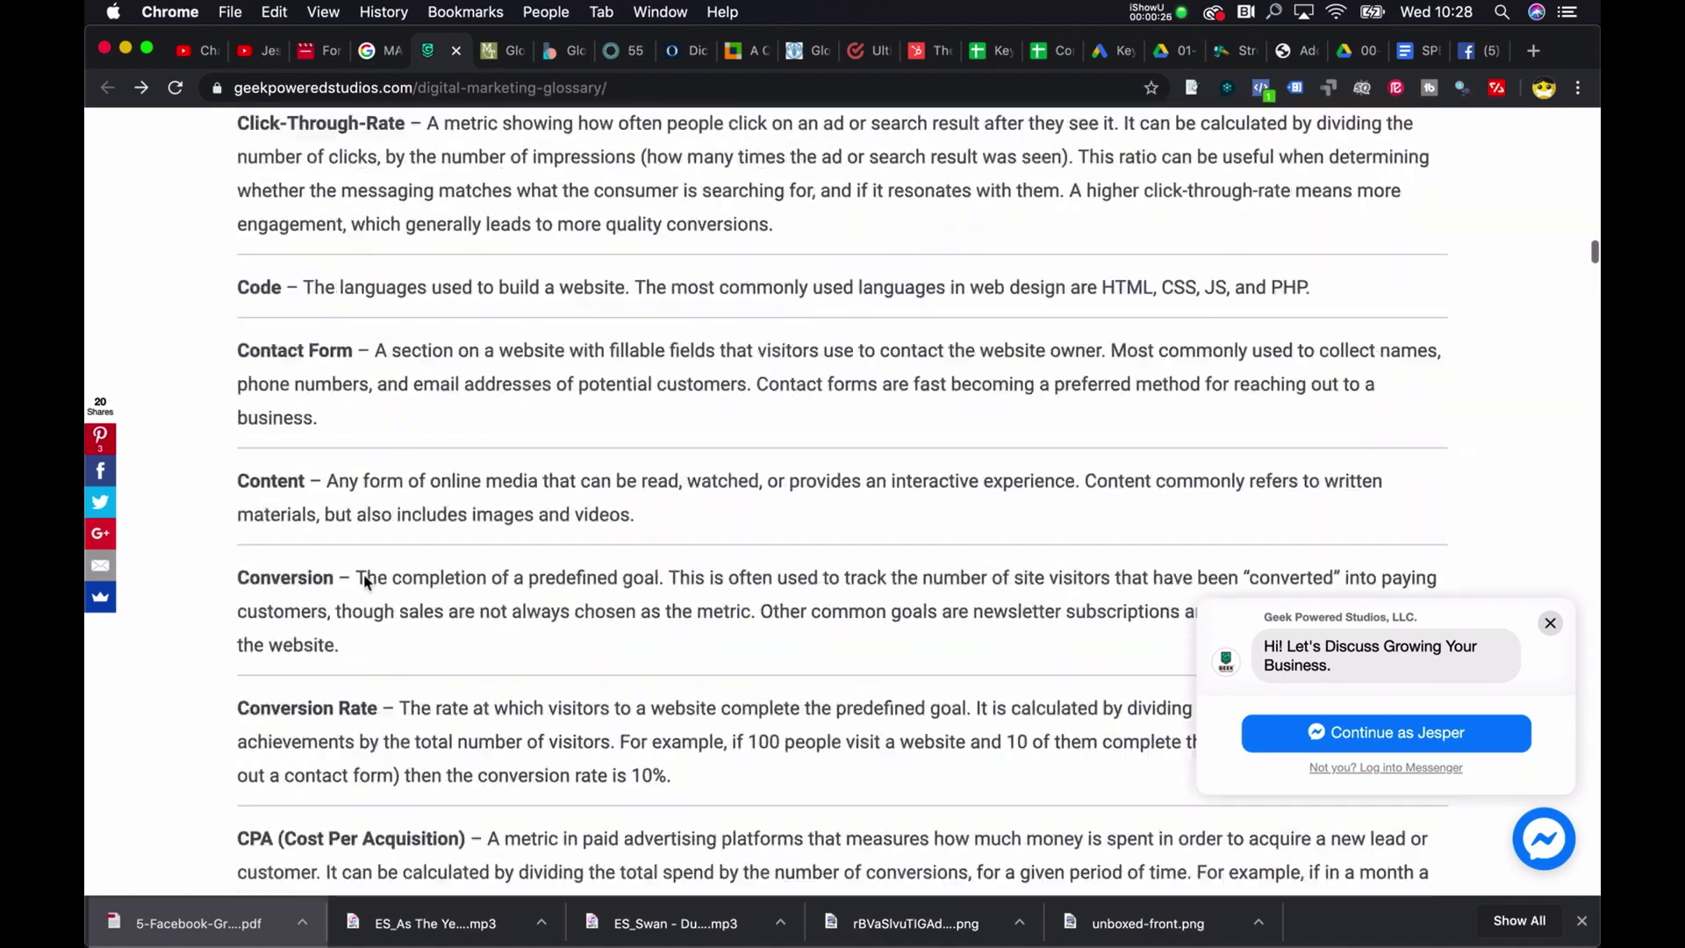
pyautogui.scroll(-20, 365, 581)
pyautogui.scroll(20, 365, 575)
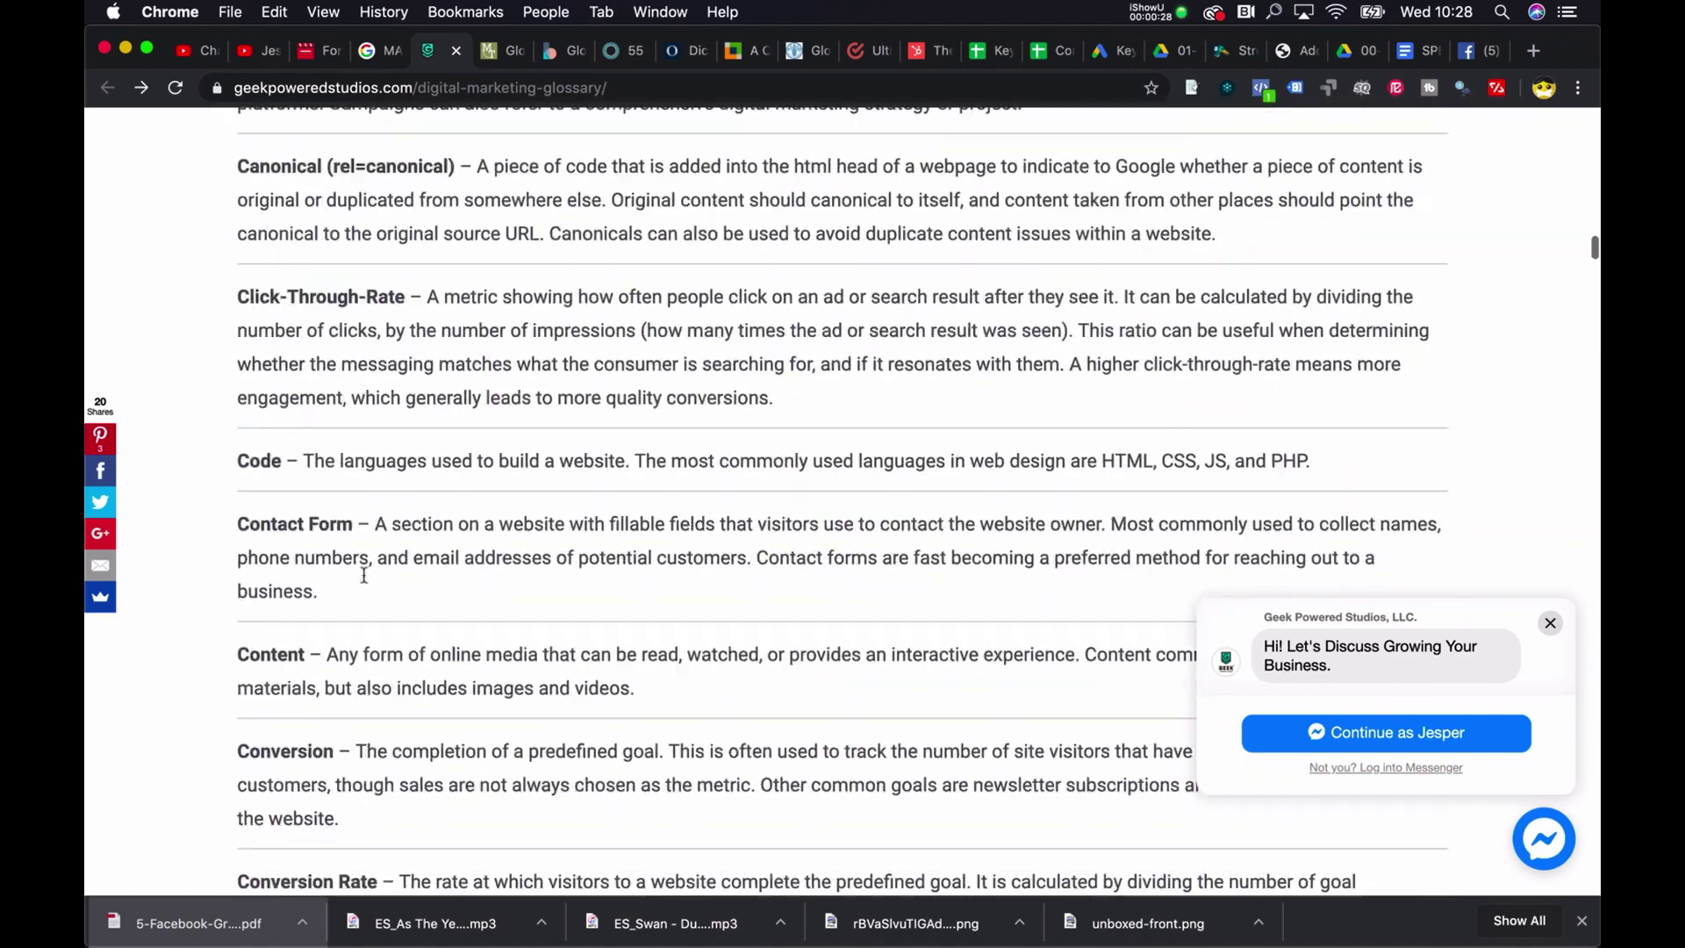
pyautogui.scroll(20, 364, 575)
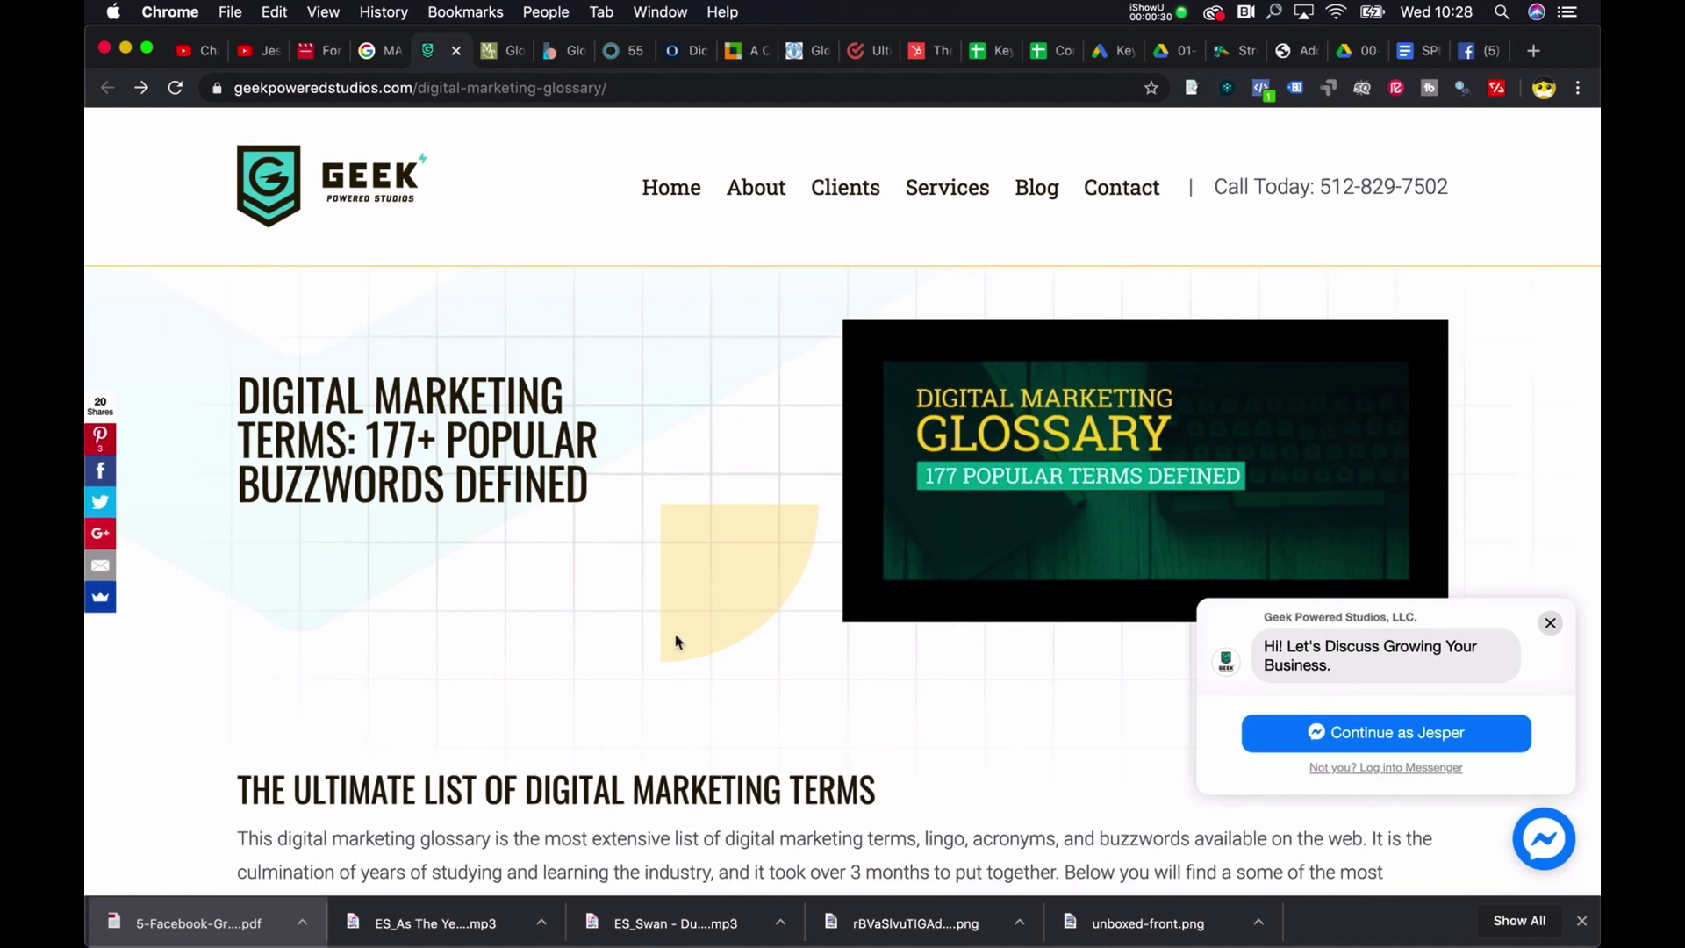
pyautogui.scroll(-10, 676, 641)
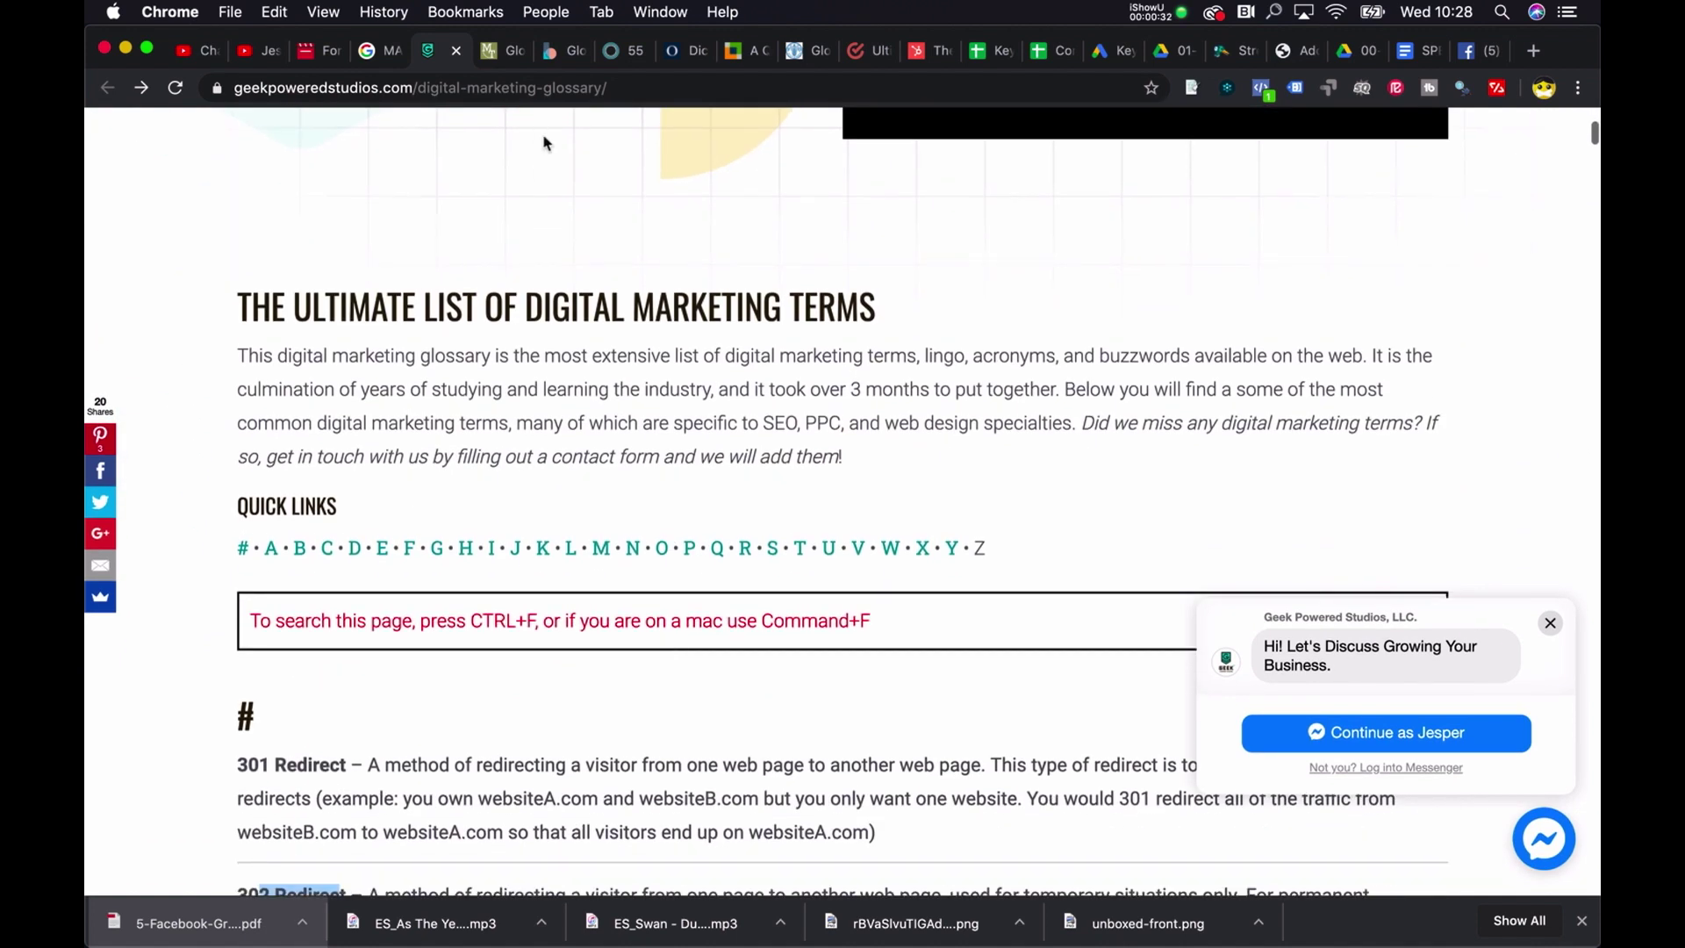
pyautogui.rightClick(1202, 84)
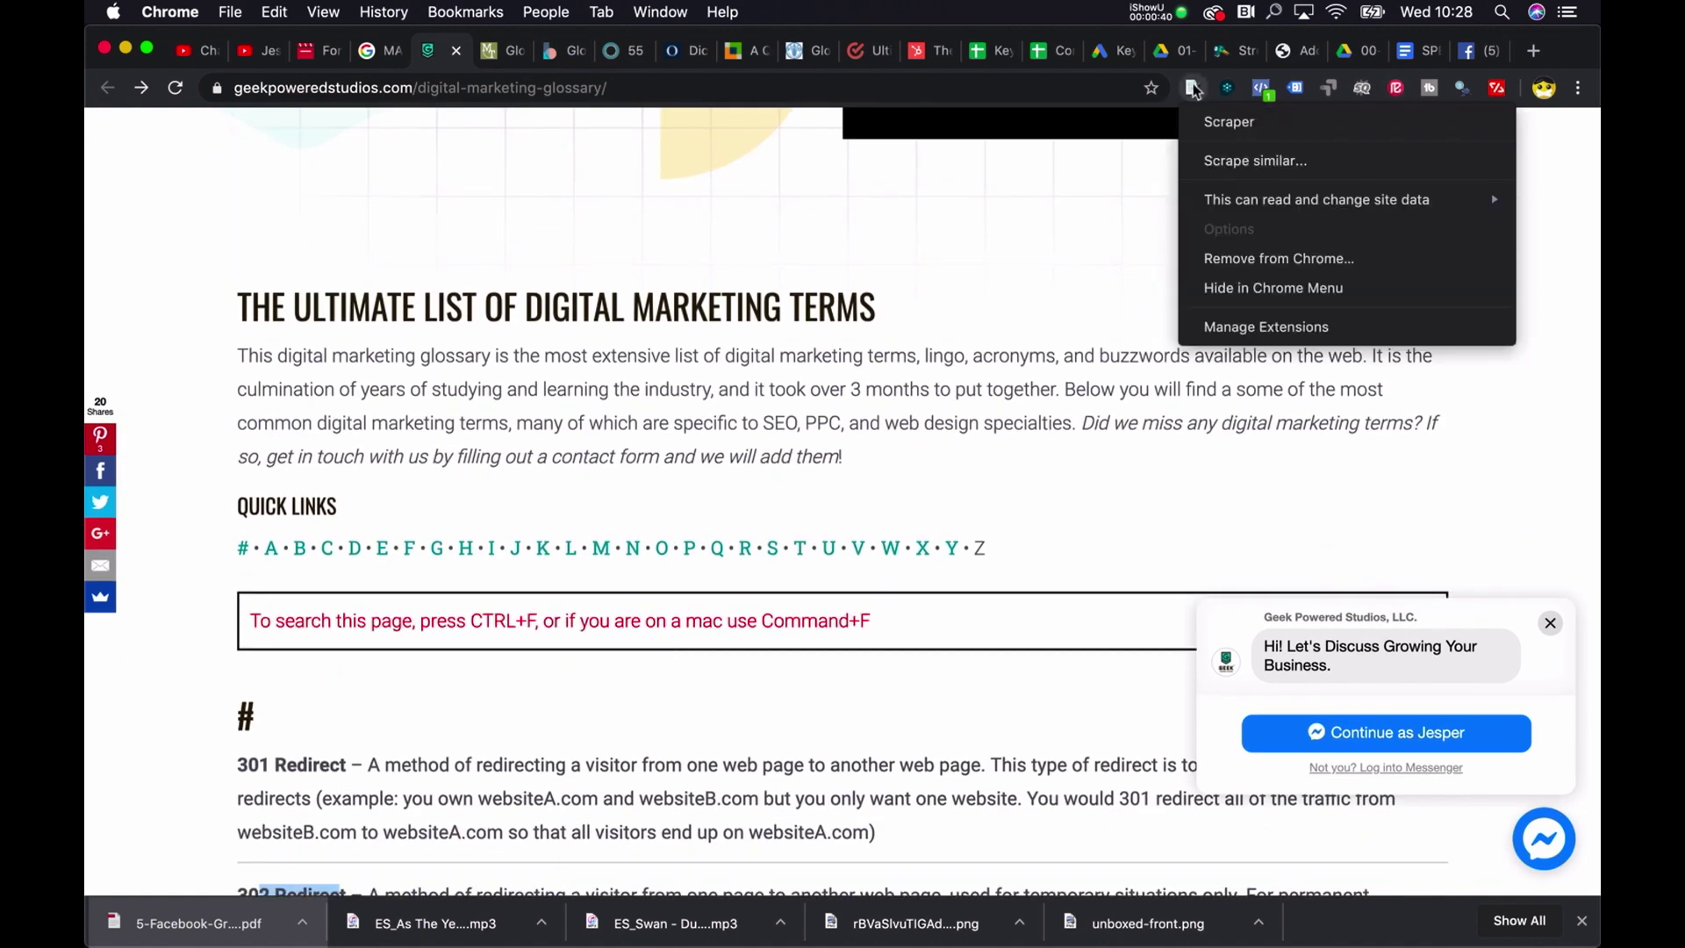
pyautogui.click(1224, 124)
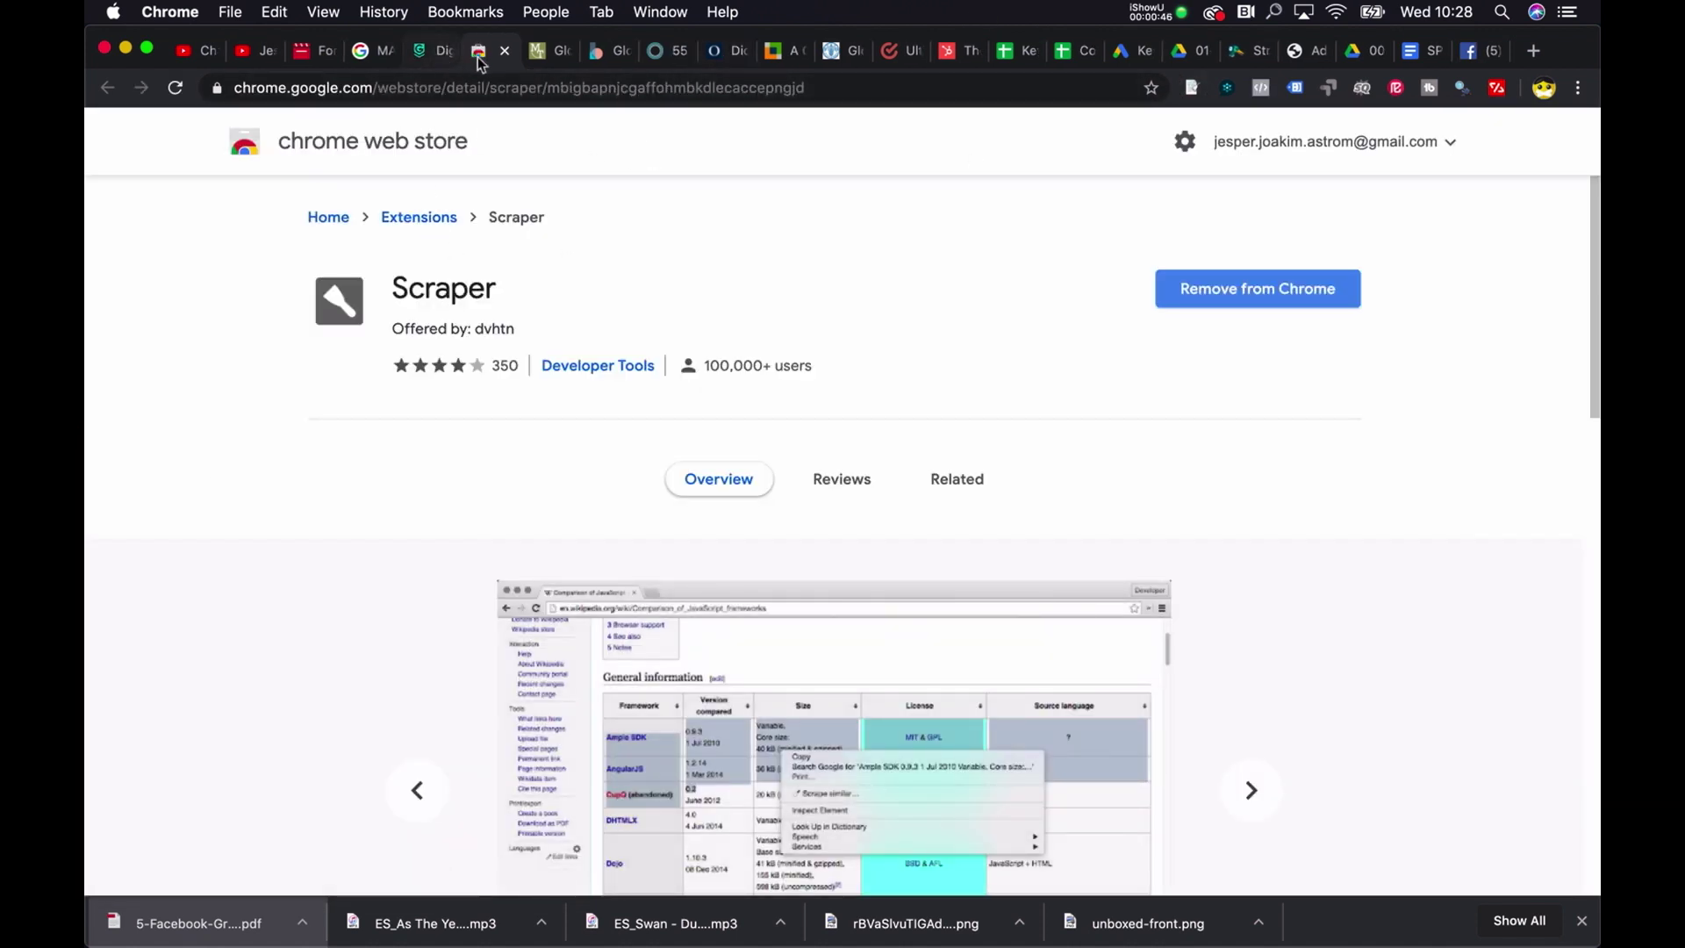
pyautogui.moveTo(480, 61); pyautogui.dragTo(431, 64)
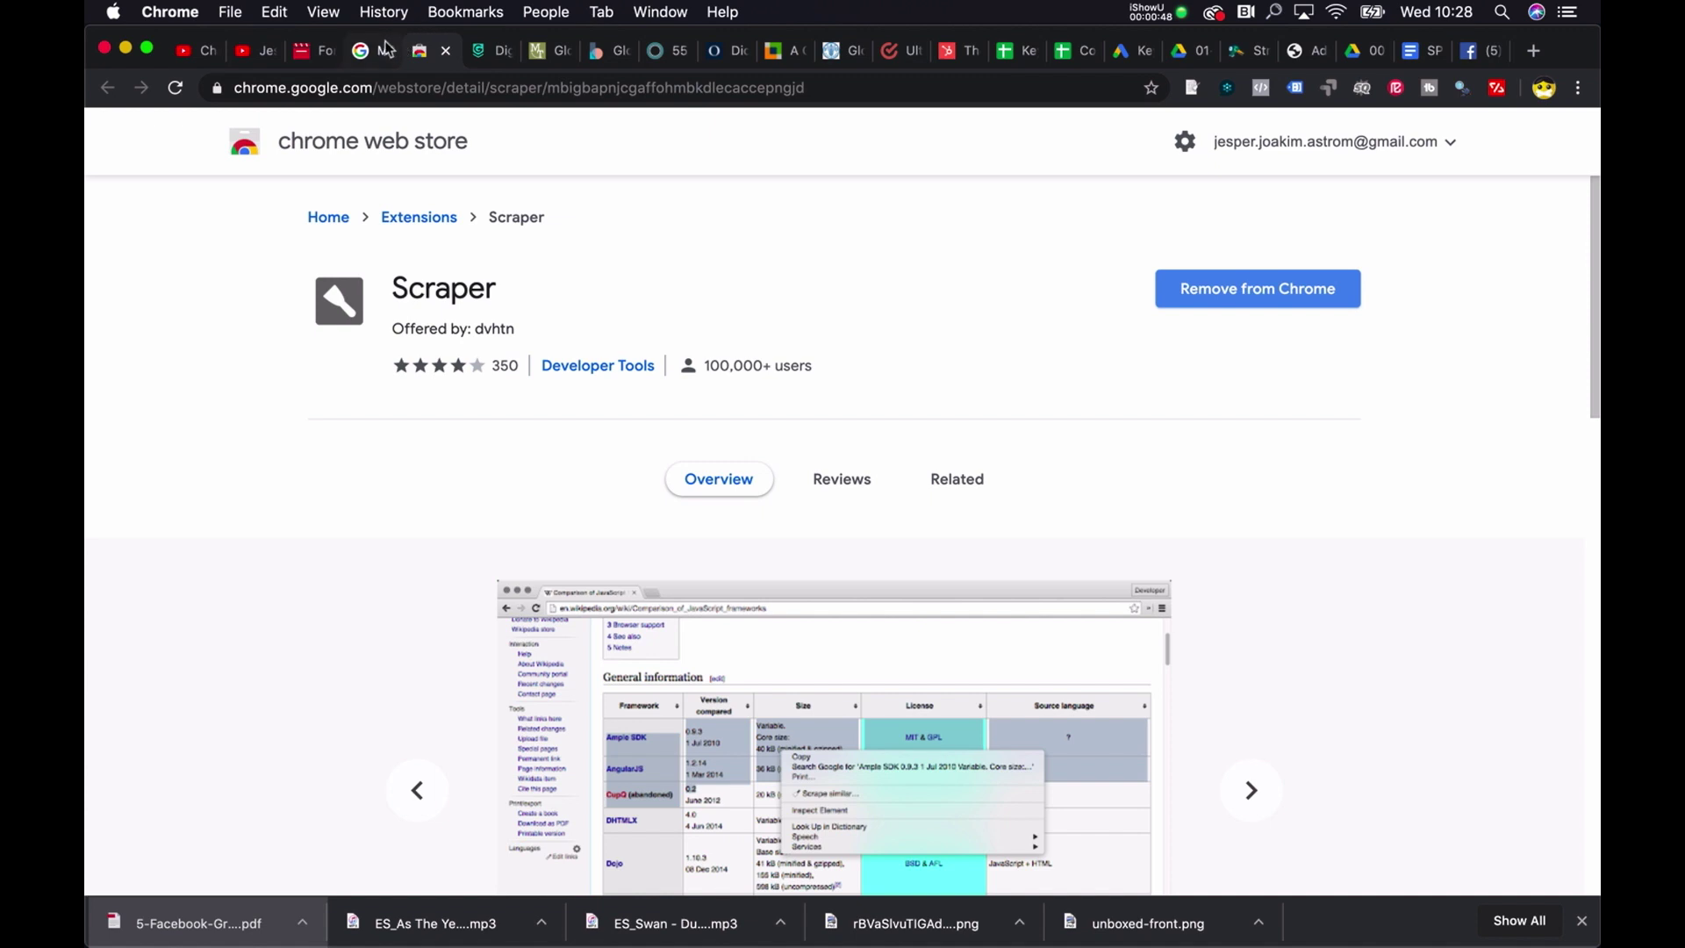
pyautogui.click(495, 54)
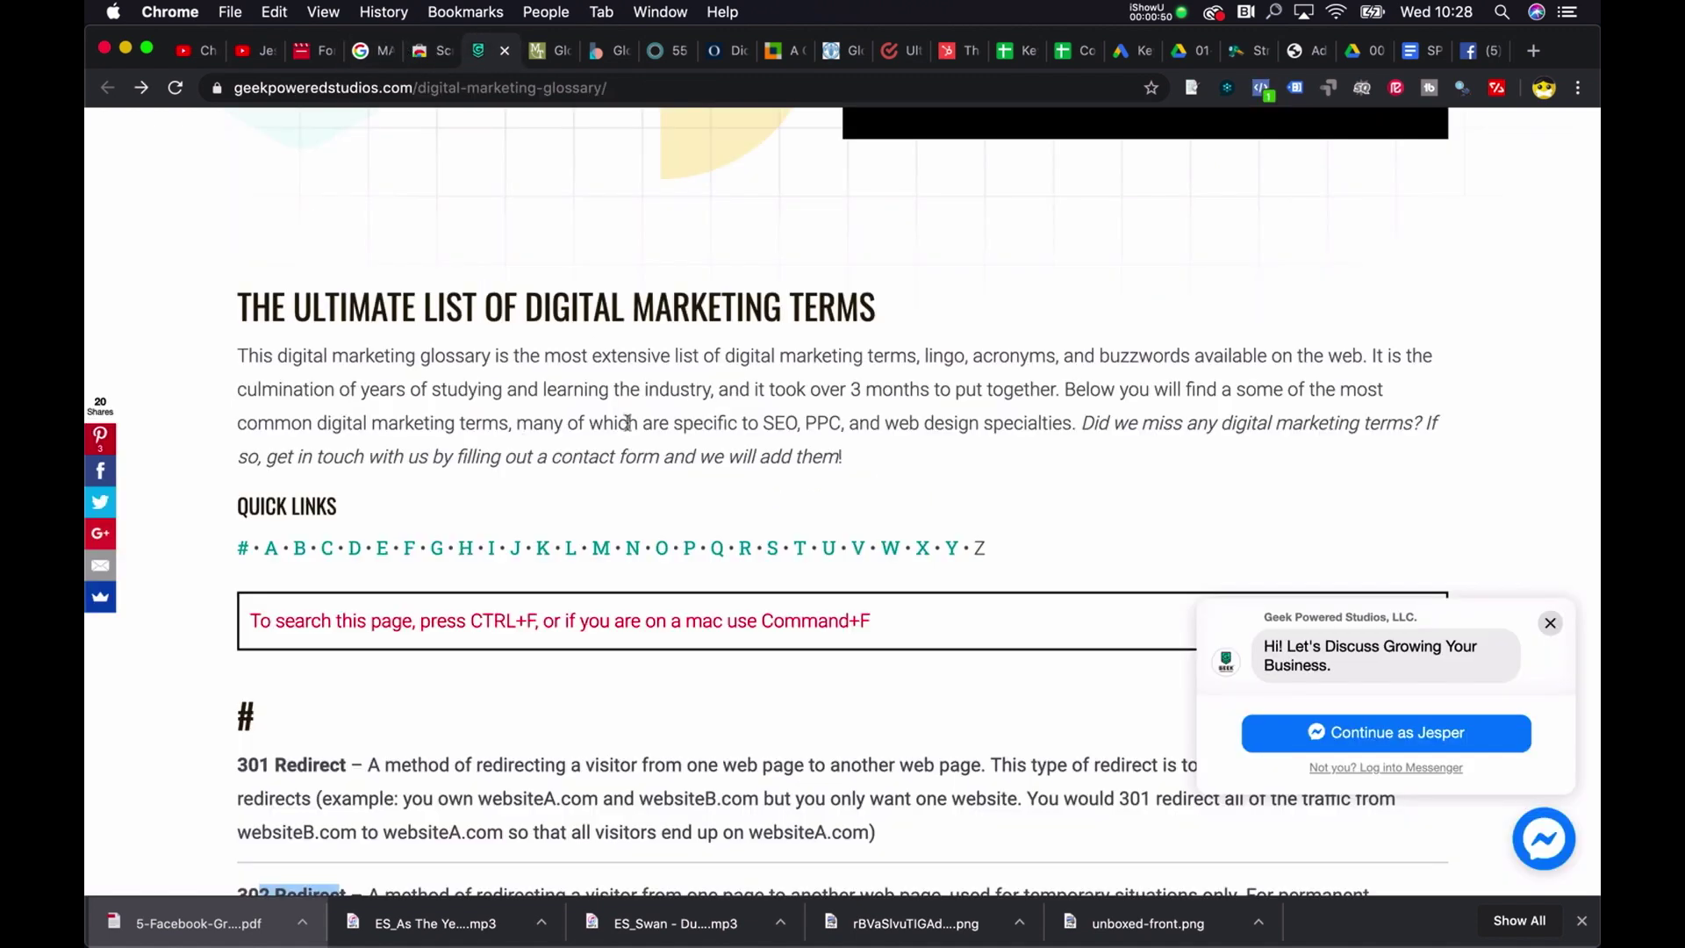
# Scrape all bold glossary terms like '301 Redirect' with Scraper (197 terms, XPath //p/b)
pyautogui.scroll(-3, 553, 387)
pyautogui.rightClick(317, 657)
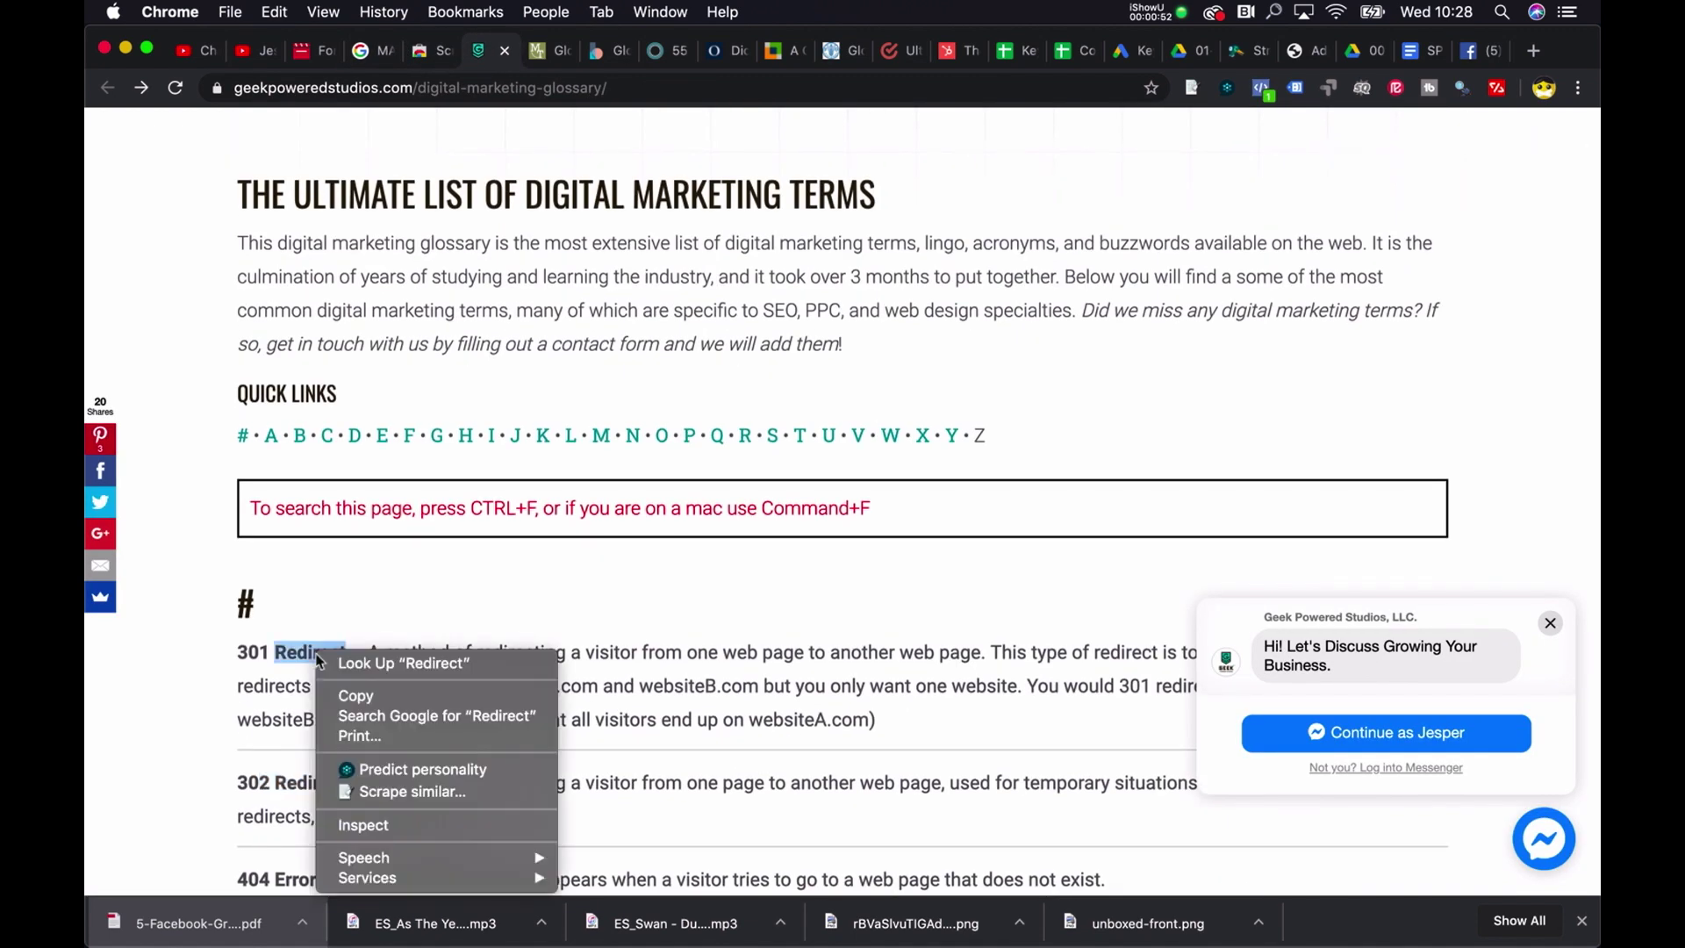
pyautogui.click(277, 659)
pyautogui.click(241, 647)
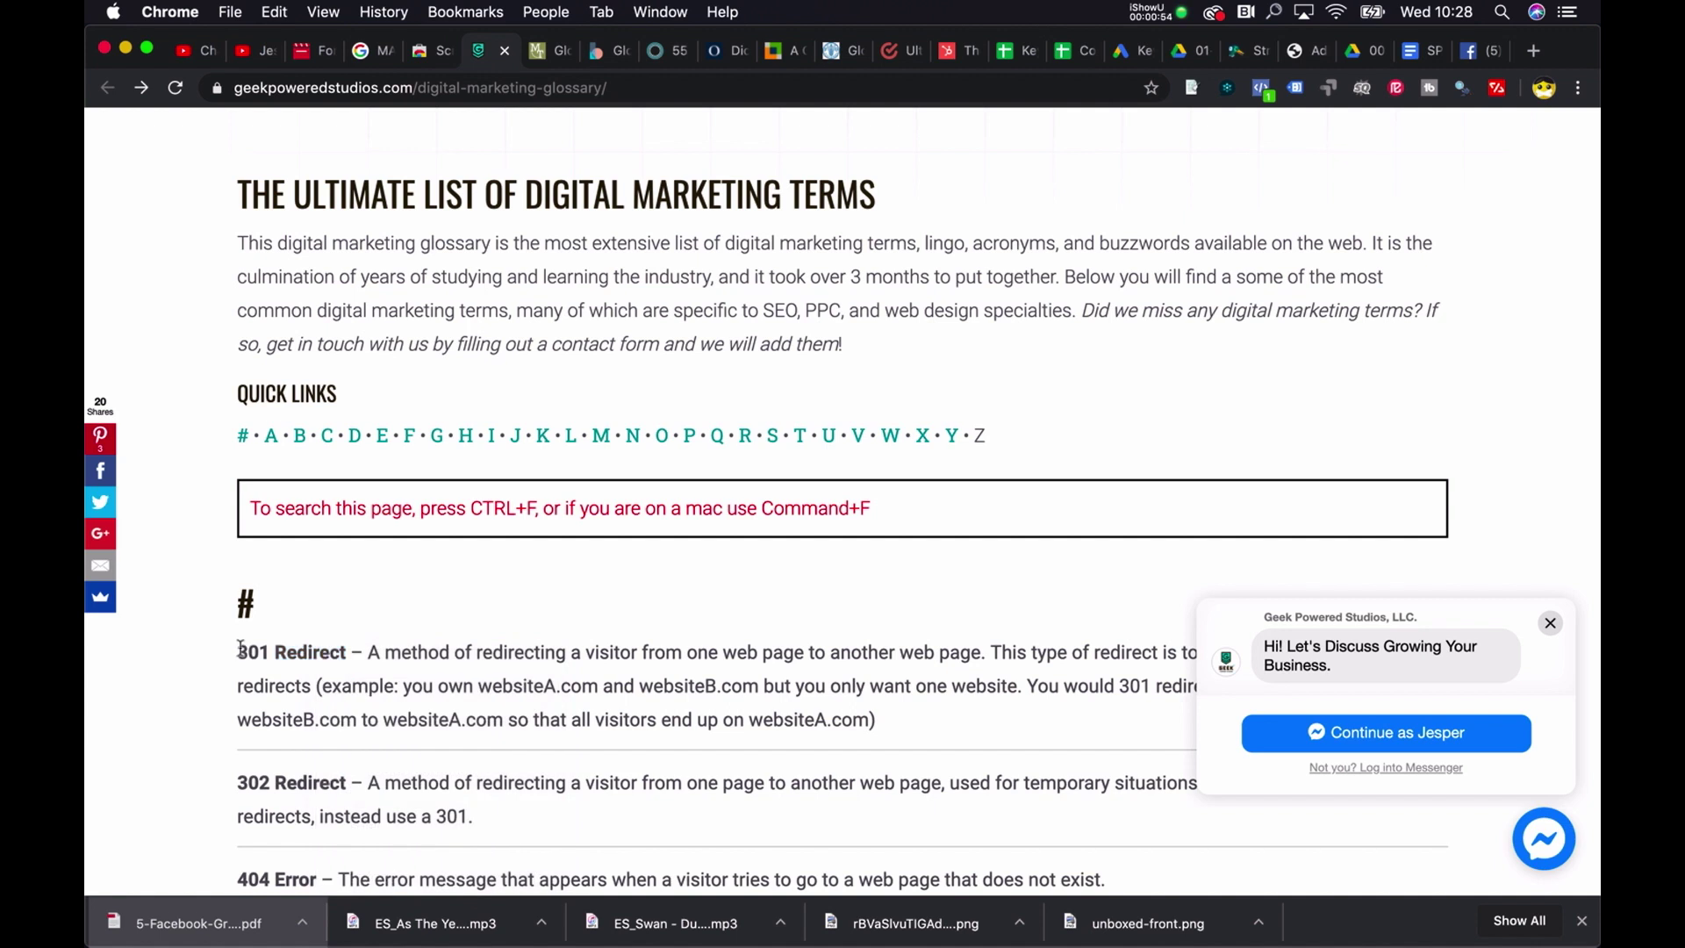
pyautogui.rightClick(327, 647)
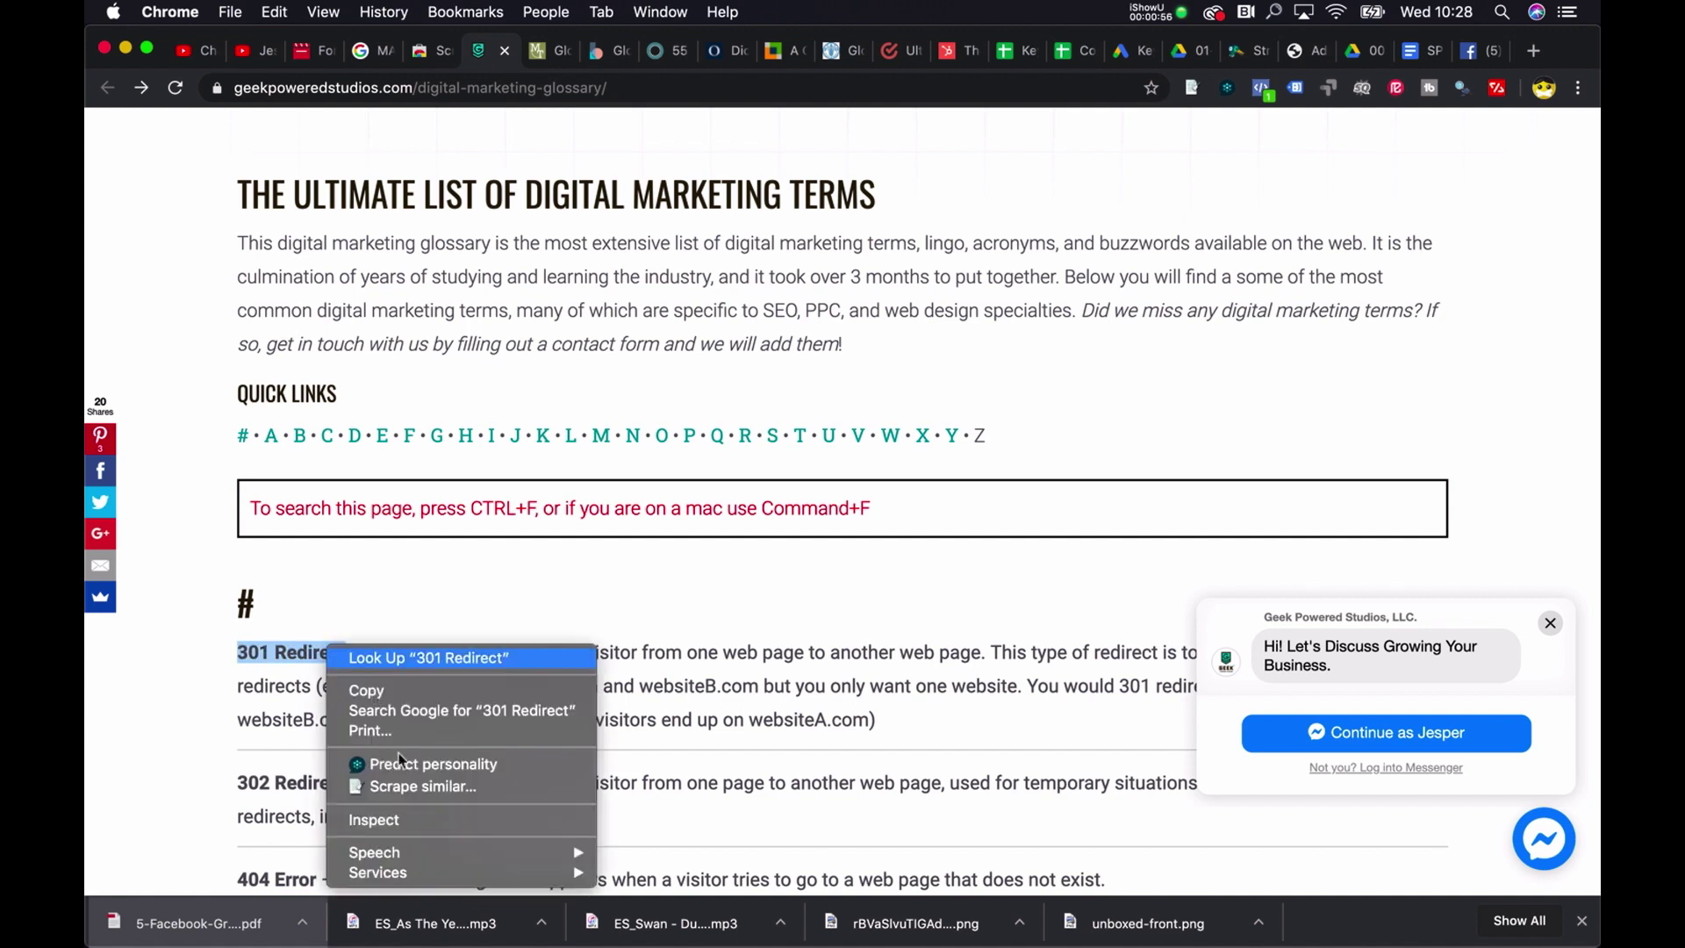
pyautogui.click(459, 788)
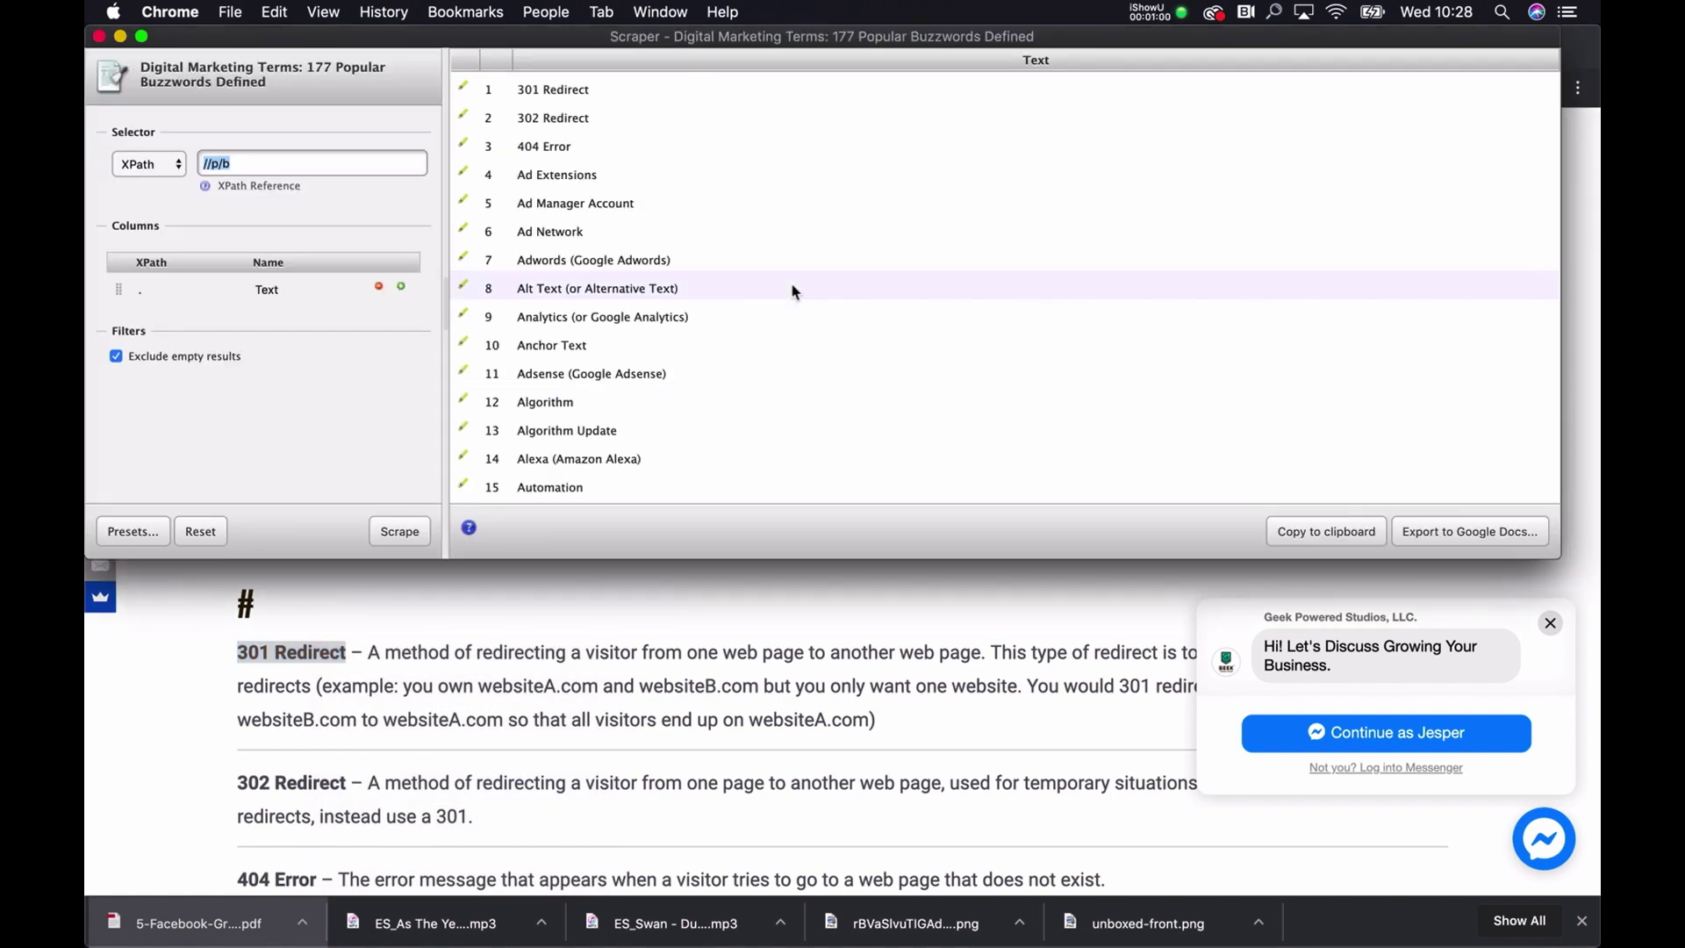
pyautogui.scroll(-3, 717, 125)
pyautogui.scroll(-20, 717, 125)
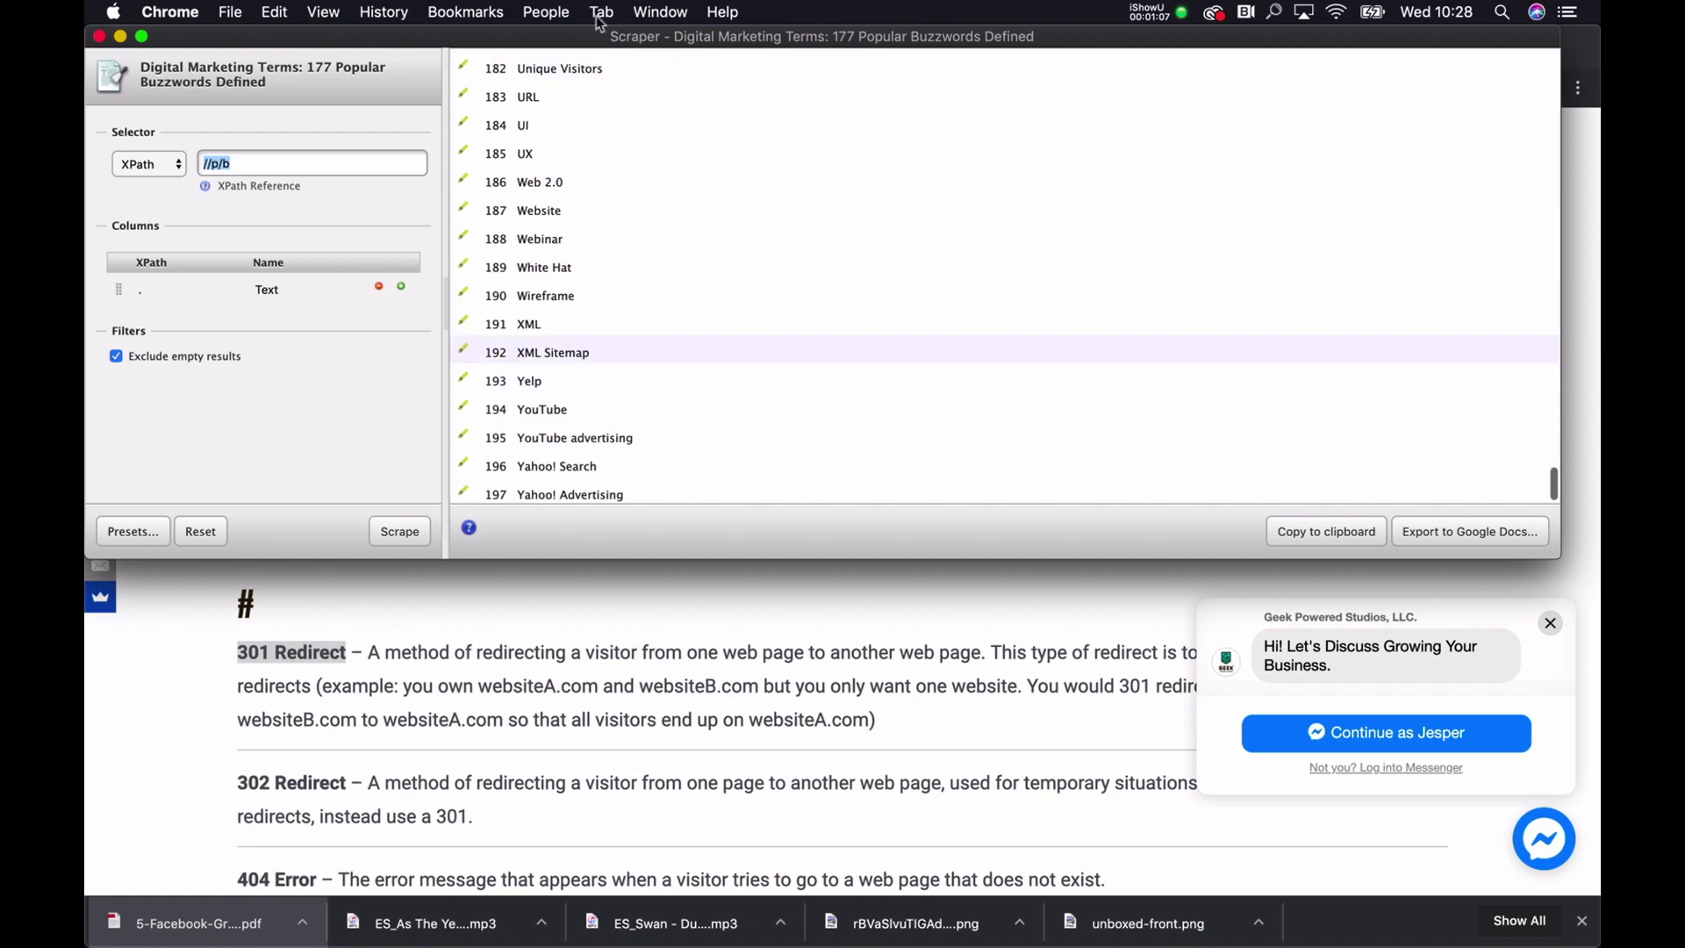
pyautogui.scroll(20, 611, 274)
pyautogui.scroll(20, 610, 274)
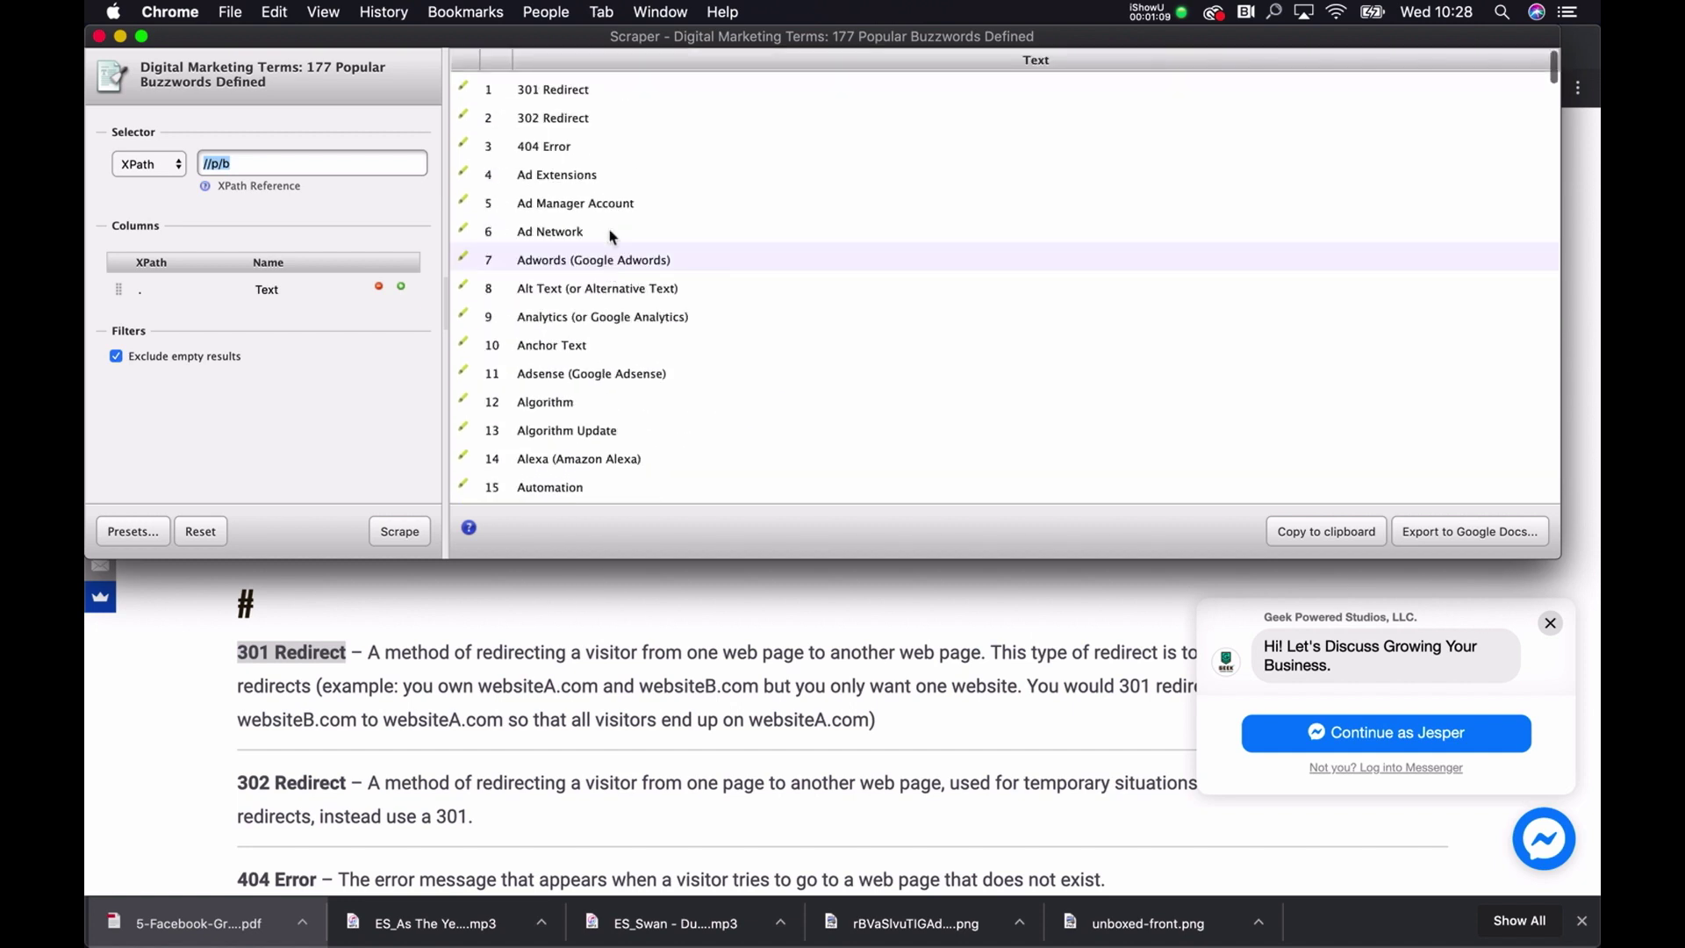
# Copy the scraped terms and paste them into column A of the Excel workbook
pyautogui.click(1345, 535)
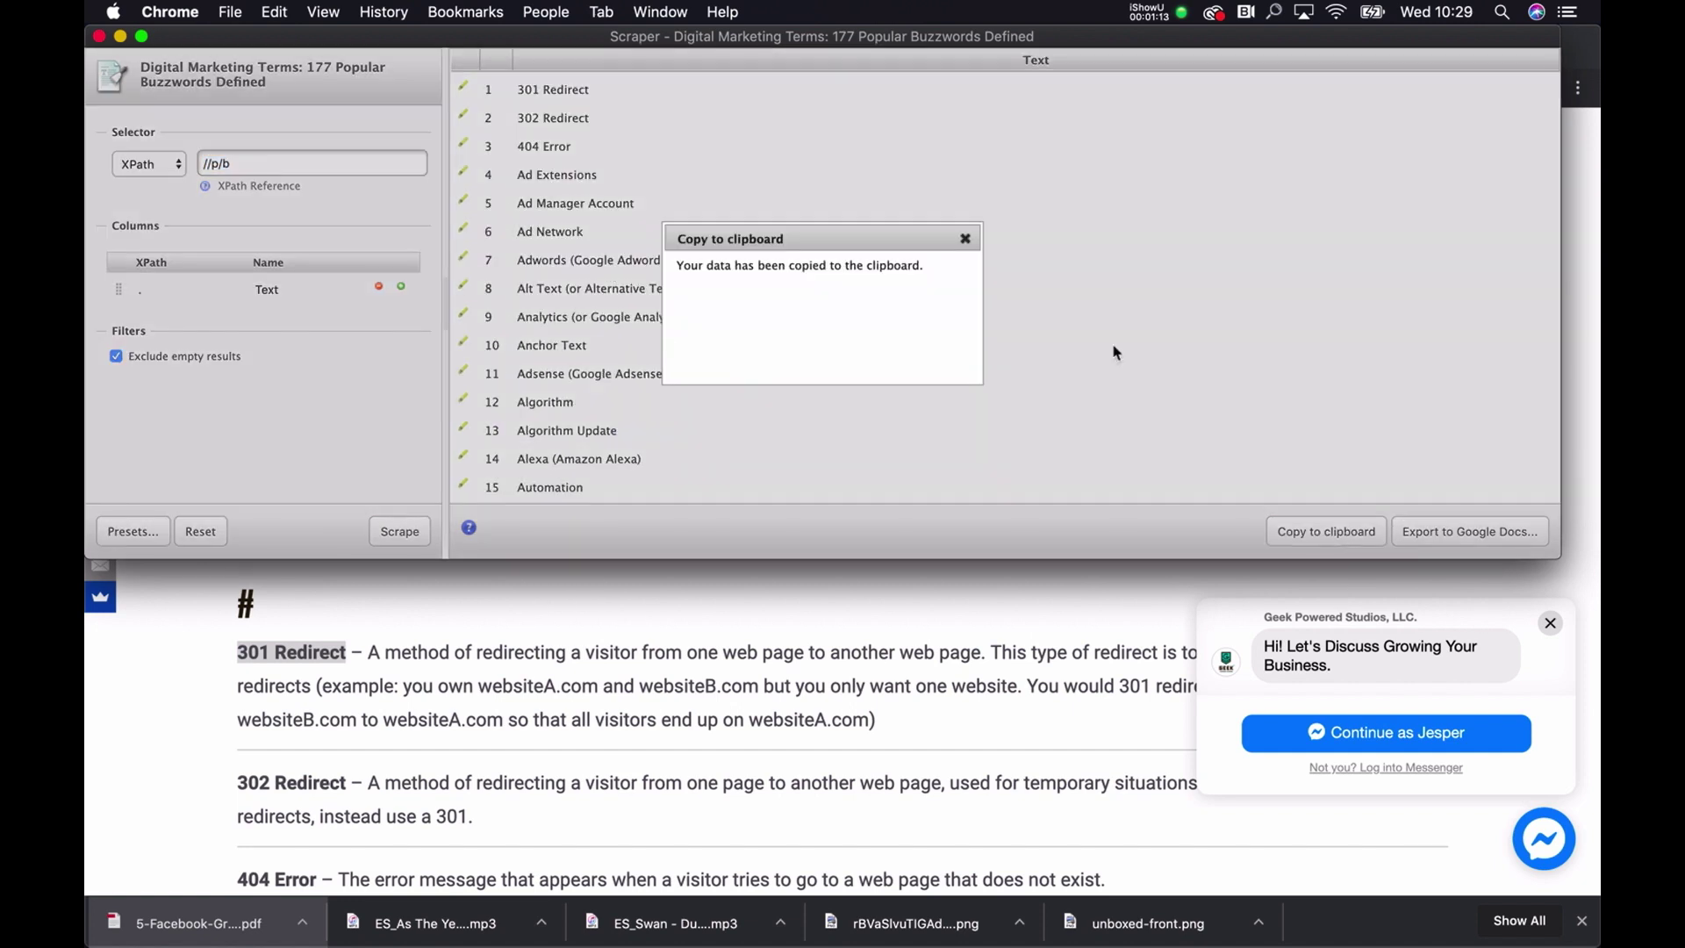
pyautogui.hotkey('ctrl', 'Up')
pyautogui.click(111, 841)
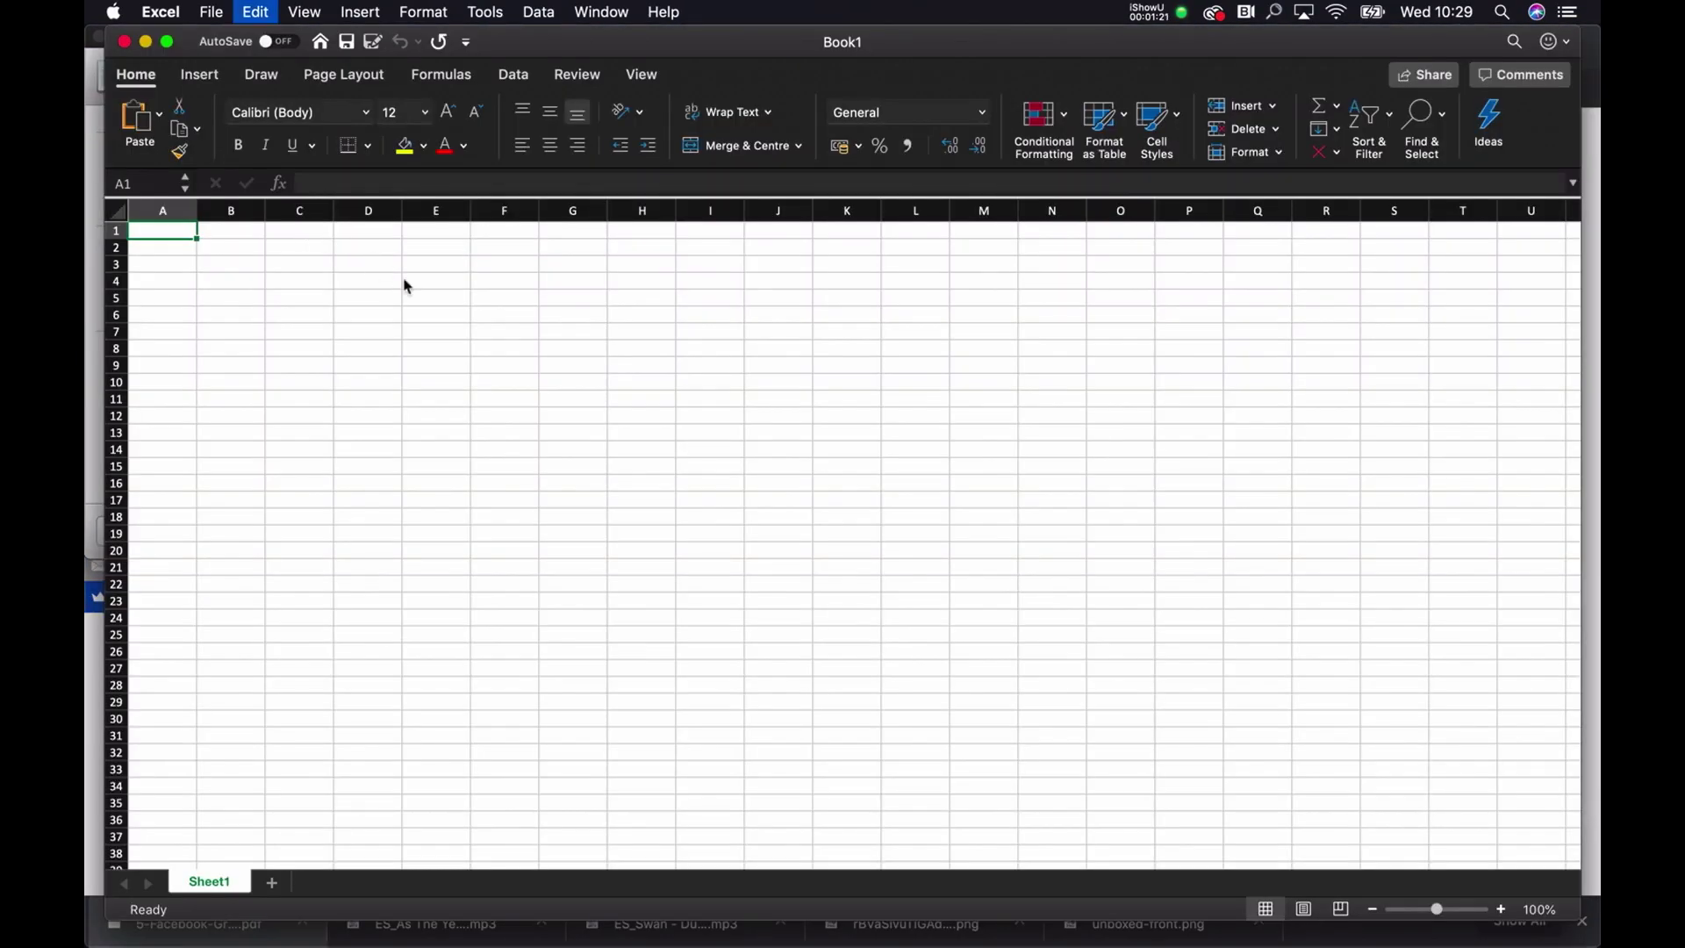
pyautogui.press('super+v')
pyautogui.scroll(-20, 331, 387)
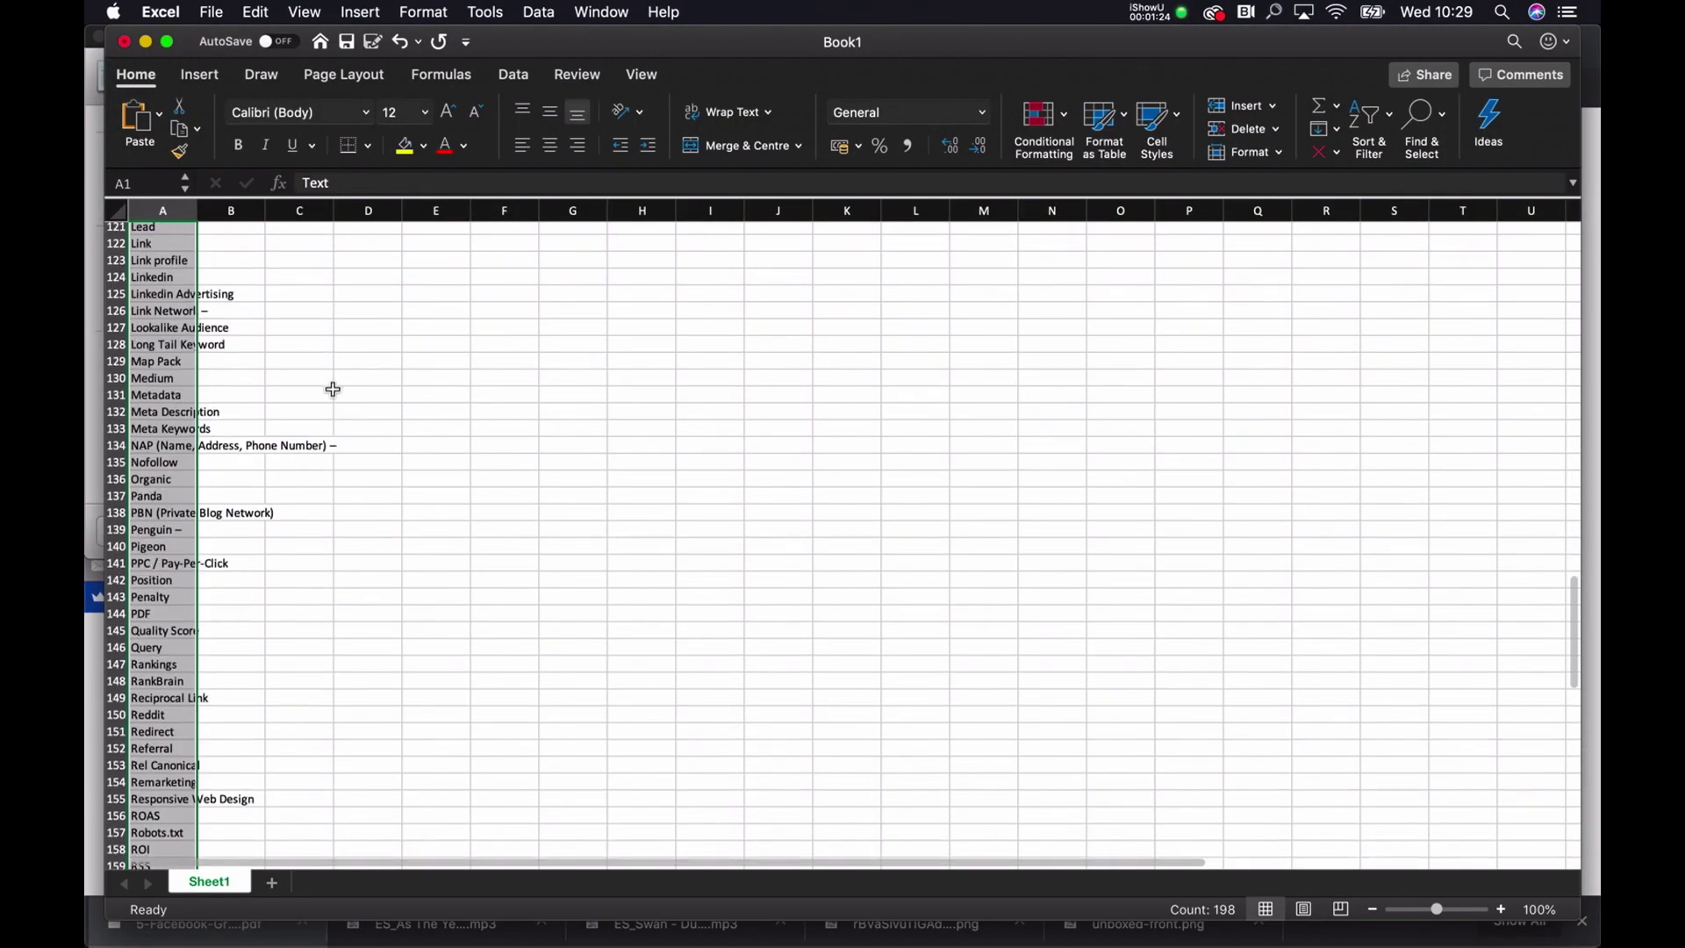
pyautogui.scroll(20, 333, 389)
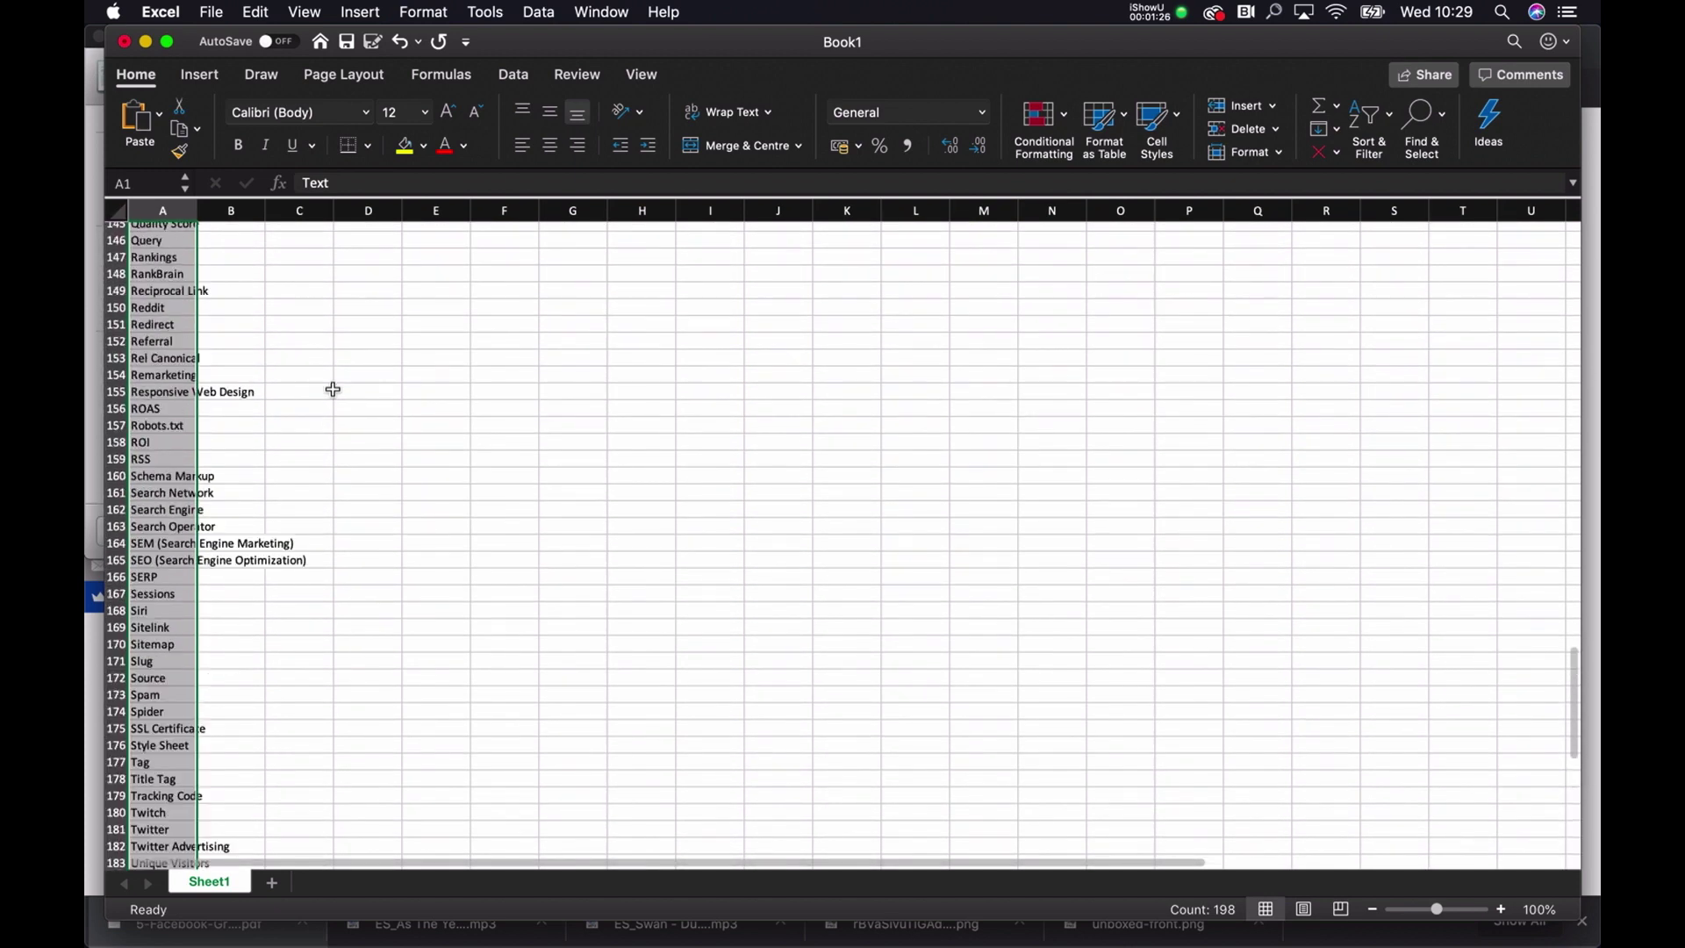
pyautogui.hotkey('ctrl', 'Up')
# Scrape all definitions formatted like the 301 Redirect definition and copy them
pyautogui.click(431, 512)
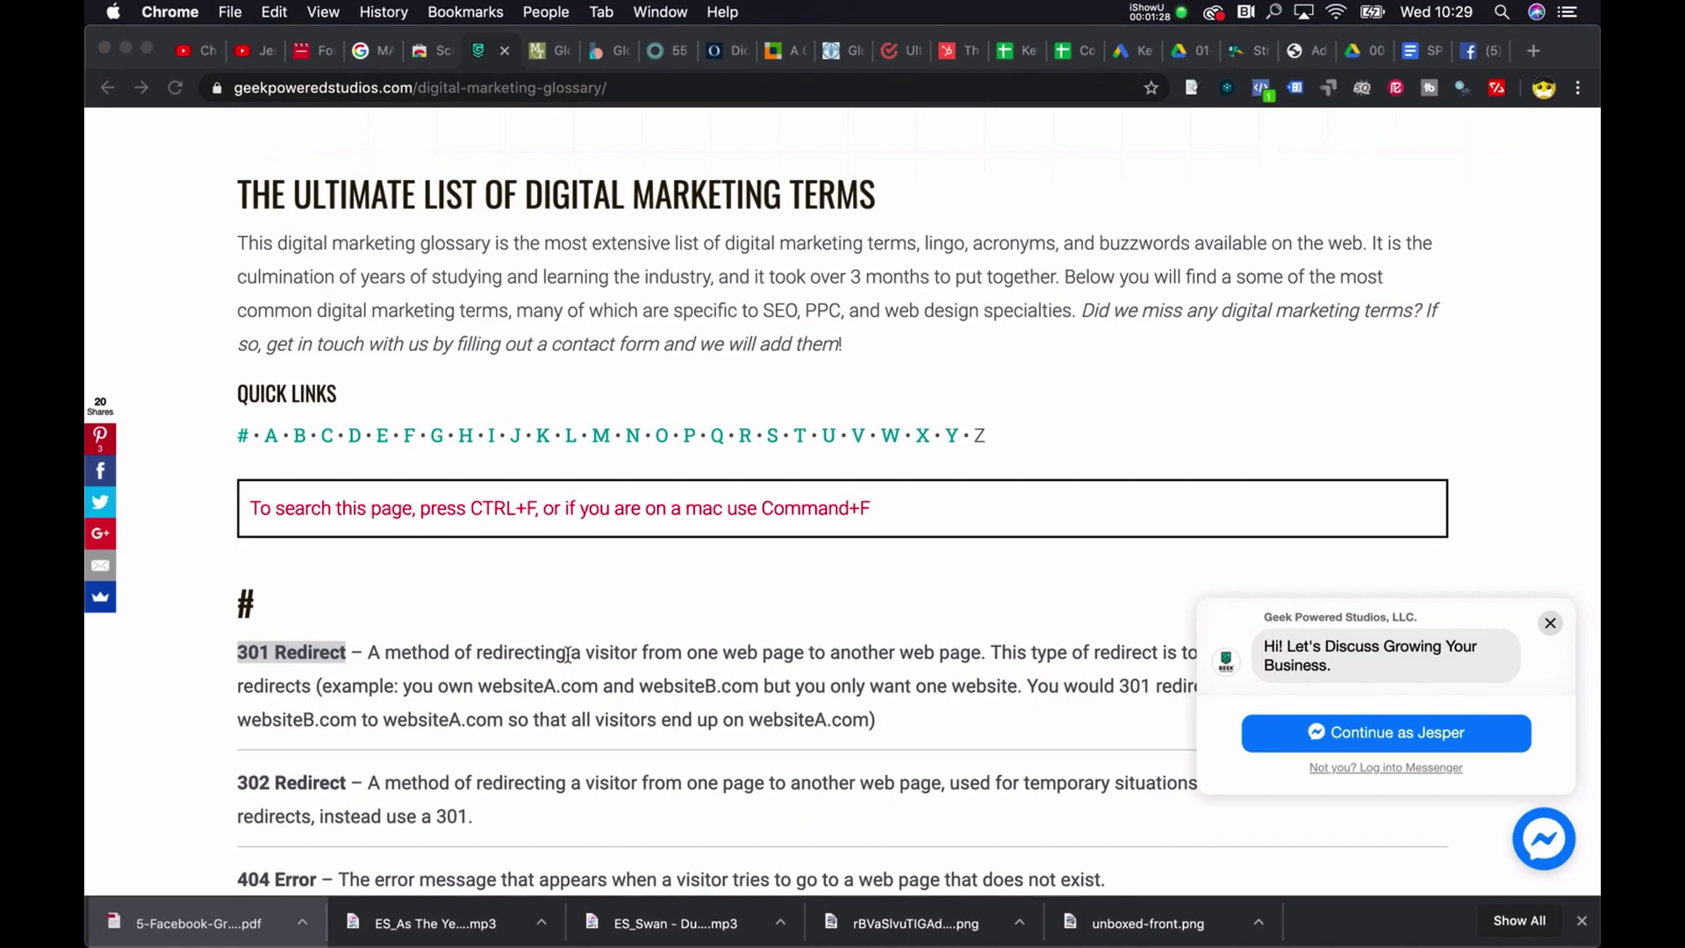
pyautogui.scroll(-3, 431, 511)
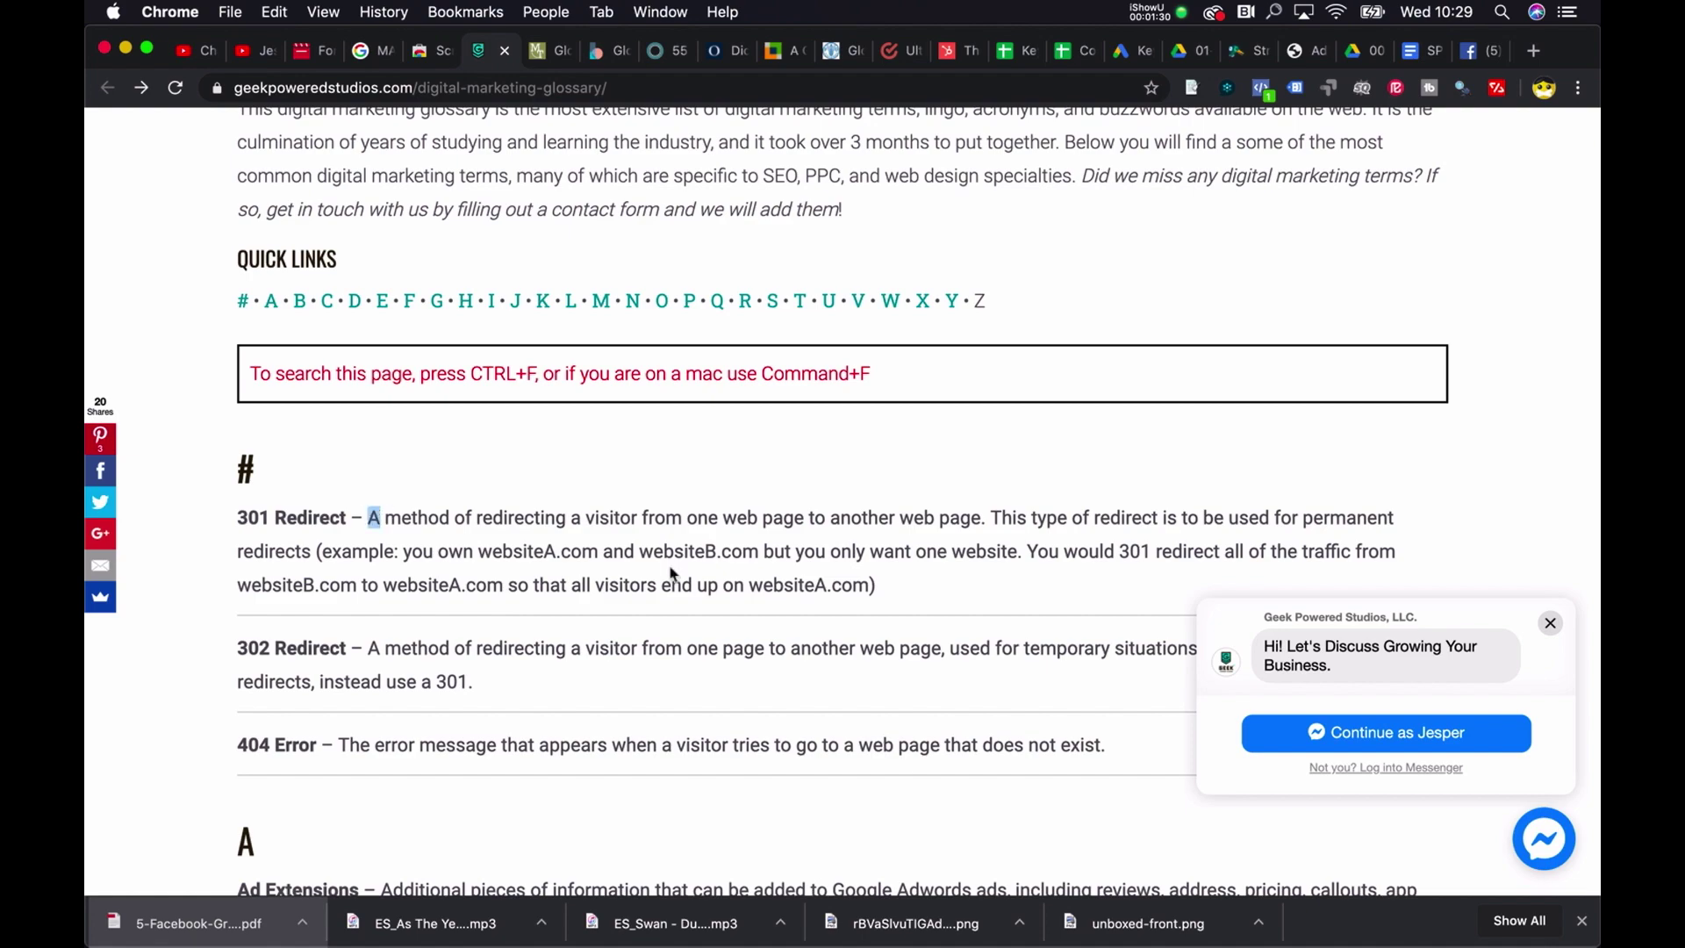
pyautogui.moveTo(671, 573); pyautogui.dragTo(919, 603)
pyautogui.rightClick(896, 579)
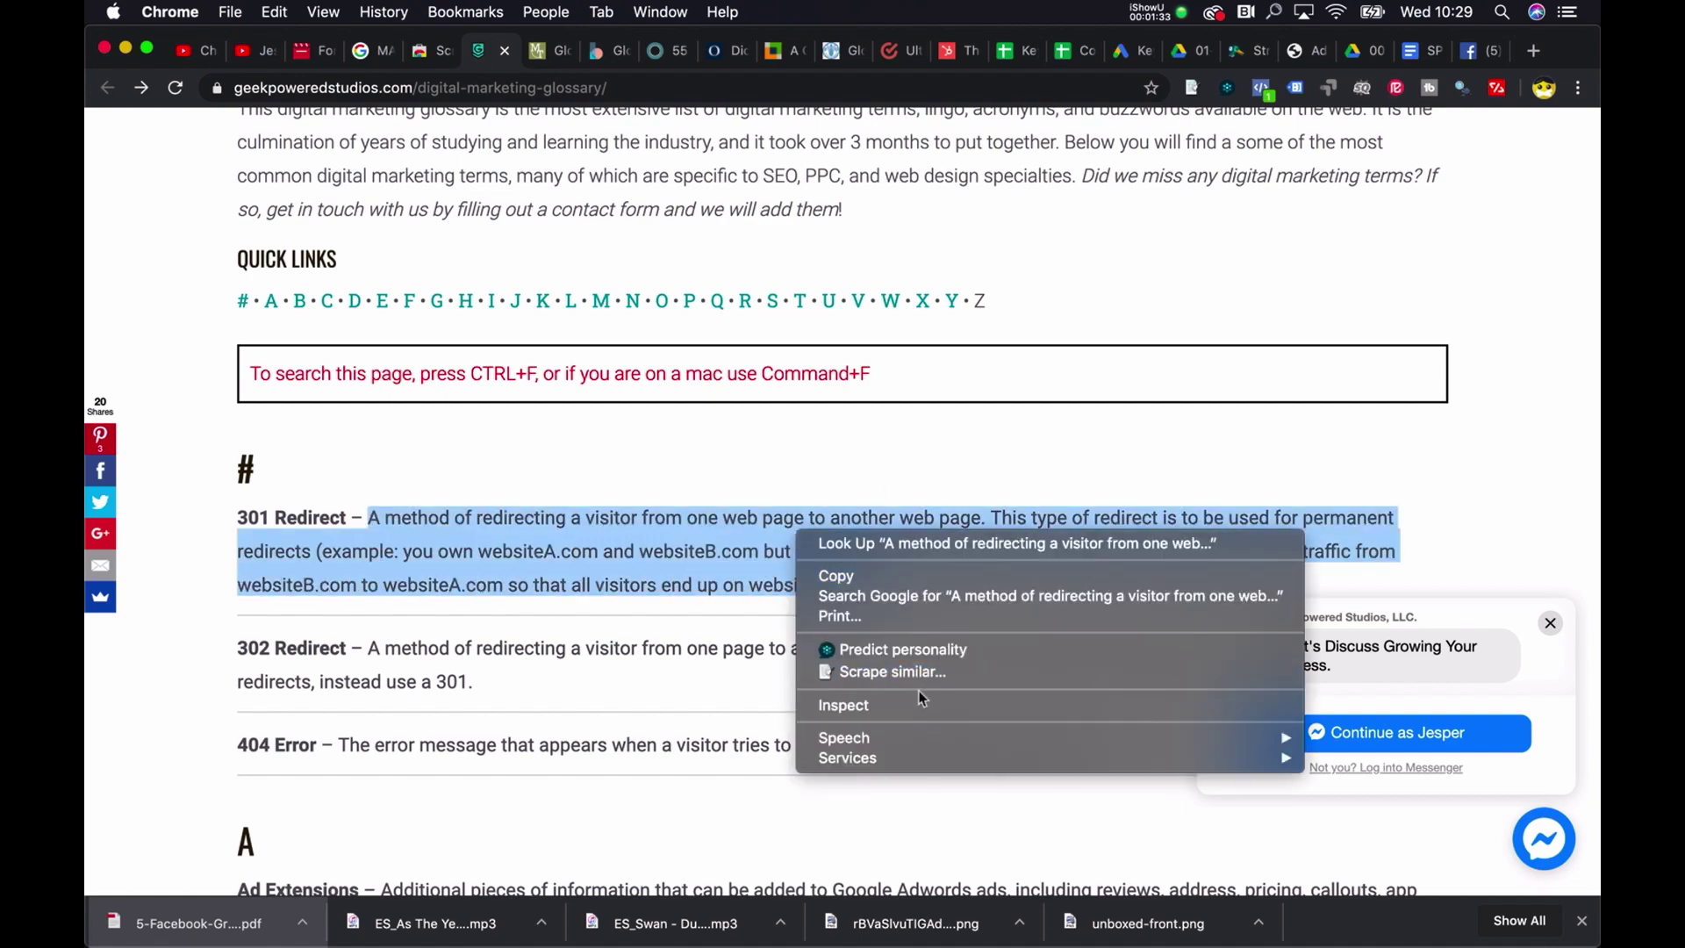
pyautogui.click(936, 672)
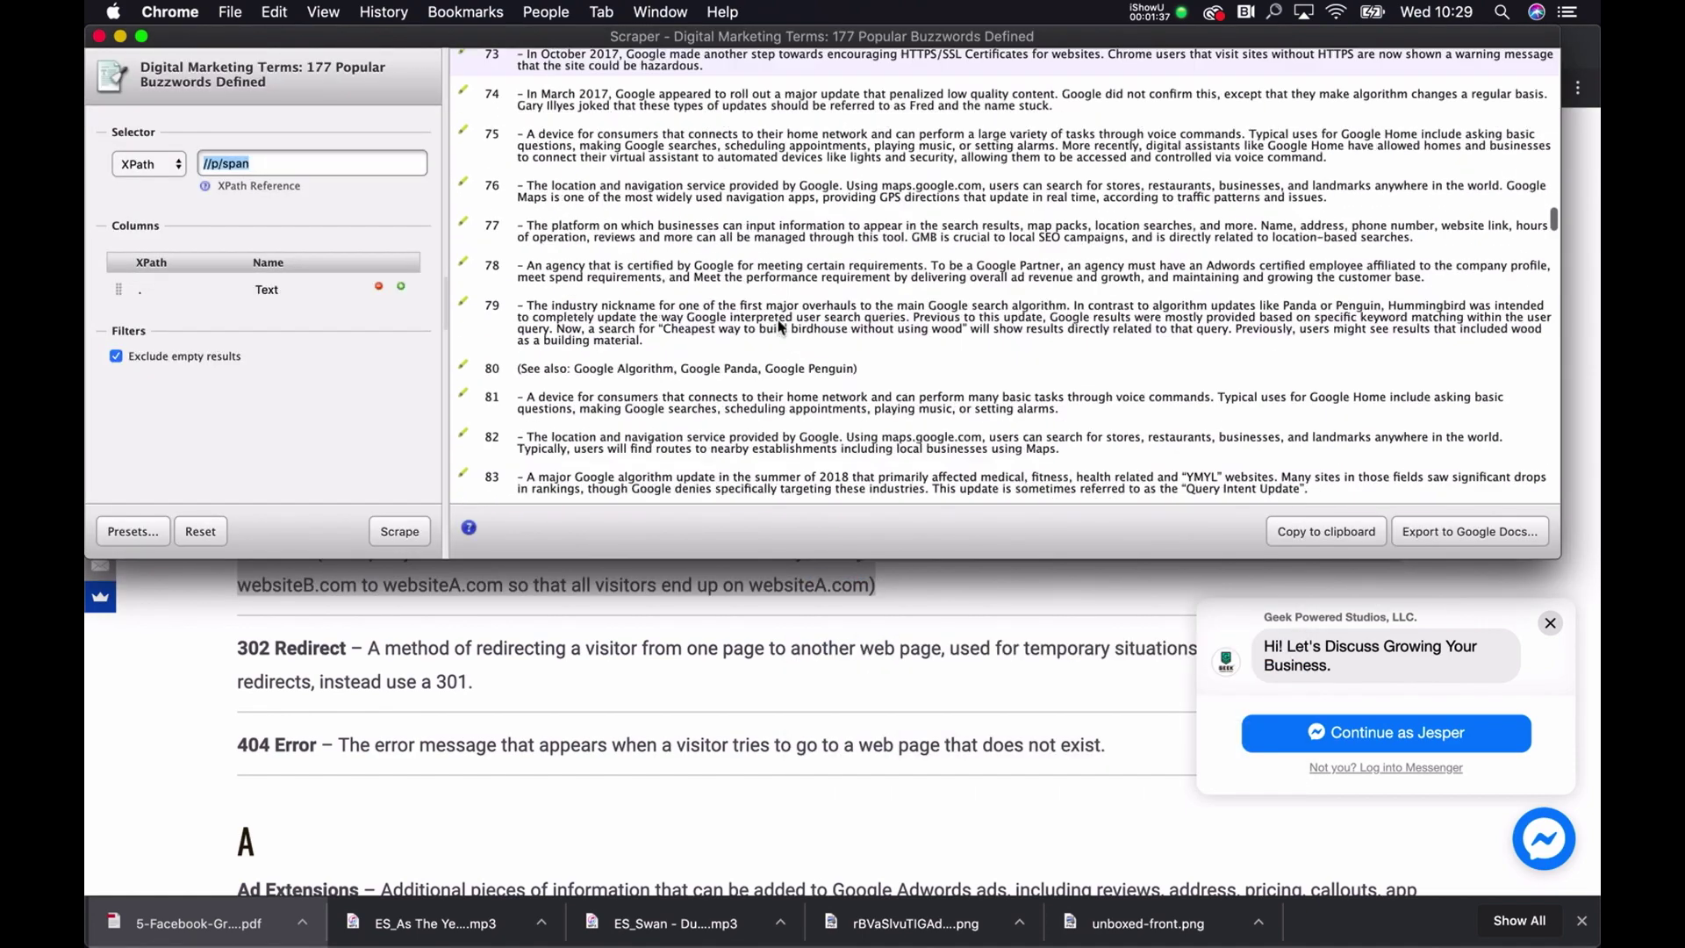
pyautogui.click(1326, 531)
# Paste the scraped definitions into Excel starting at cell B1 and check the results
pyautogui.hotkey('ctrl', 'Up')
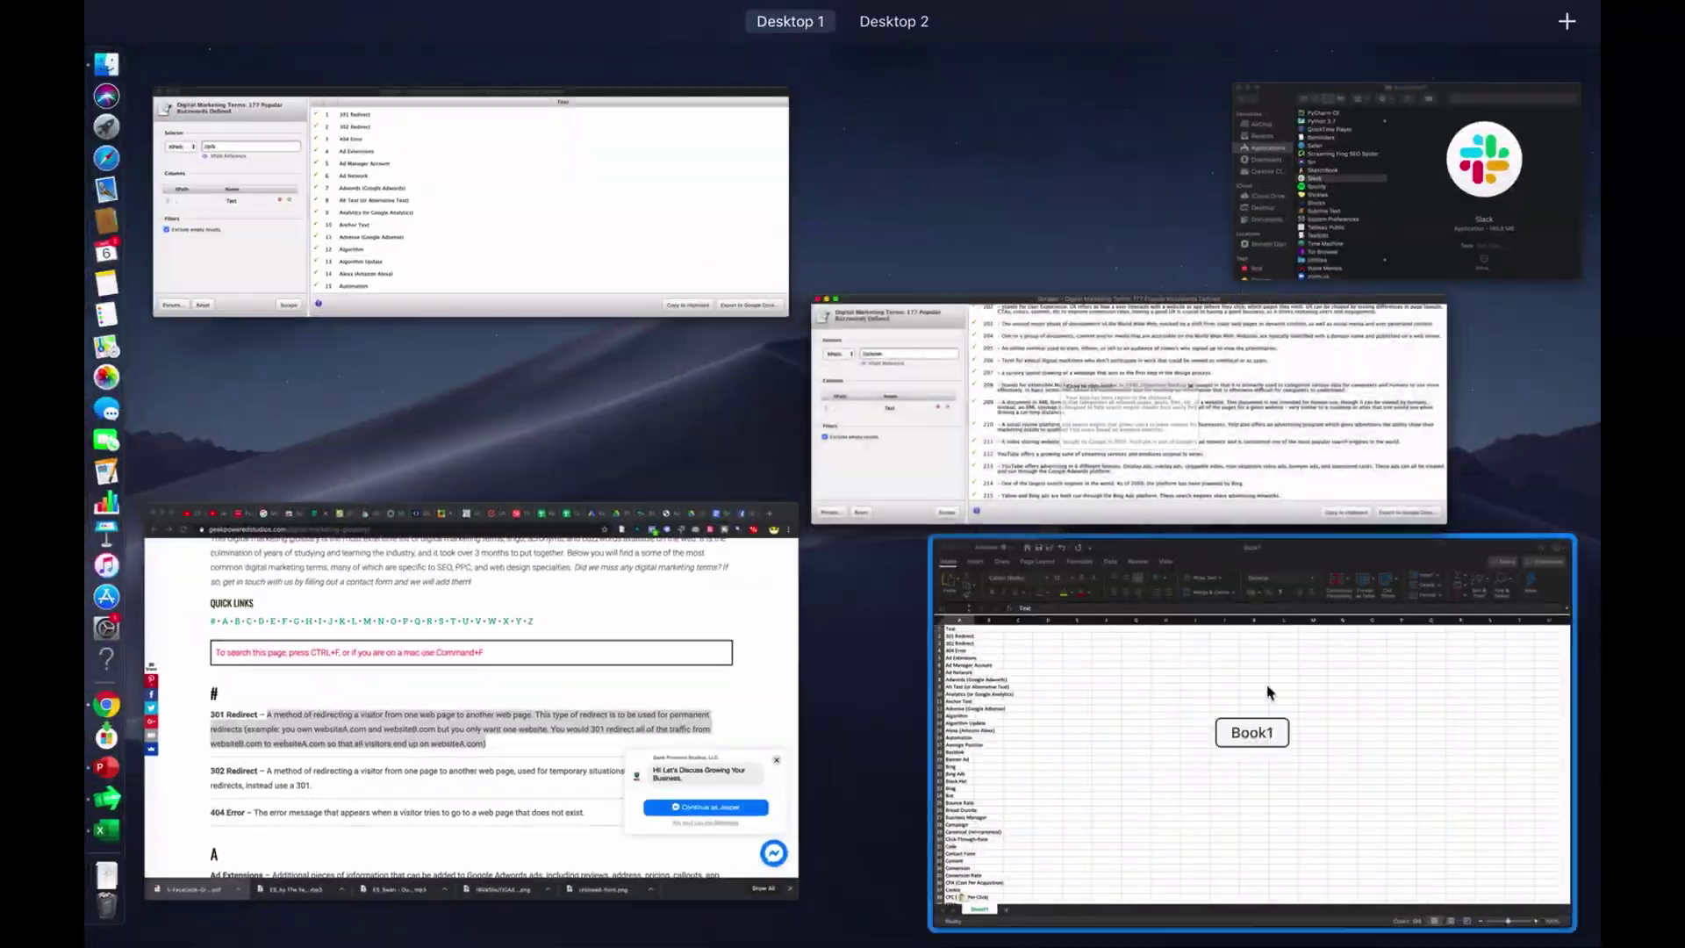
pyautogui.click(1267, 688)
pyautogui.click(248, 233)
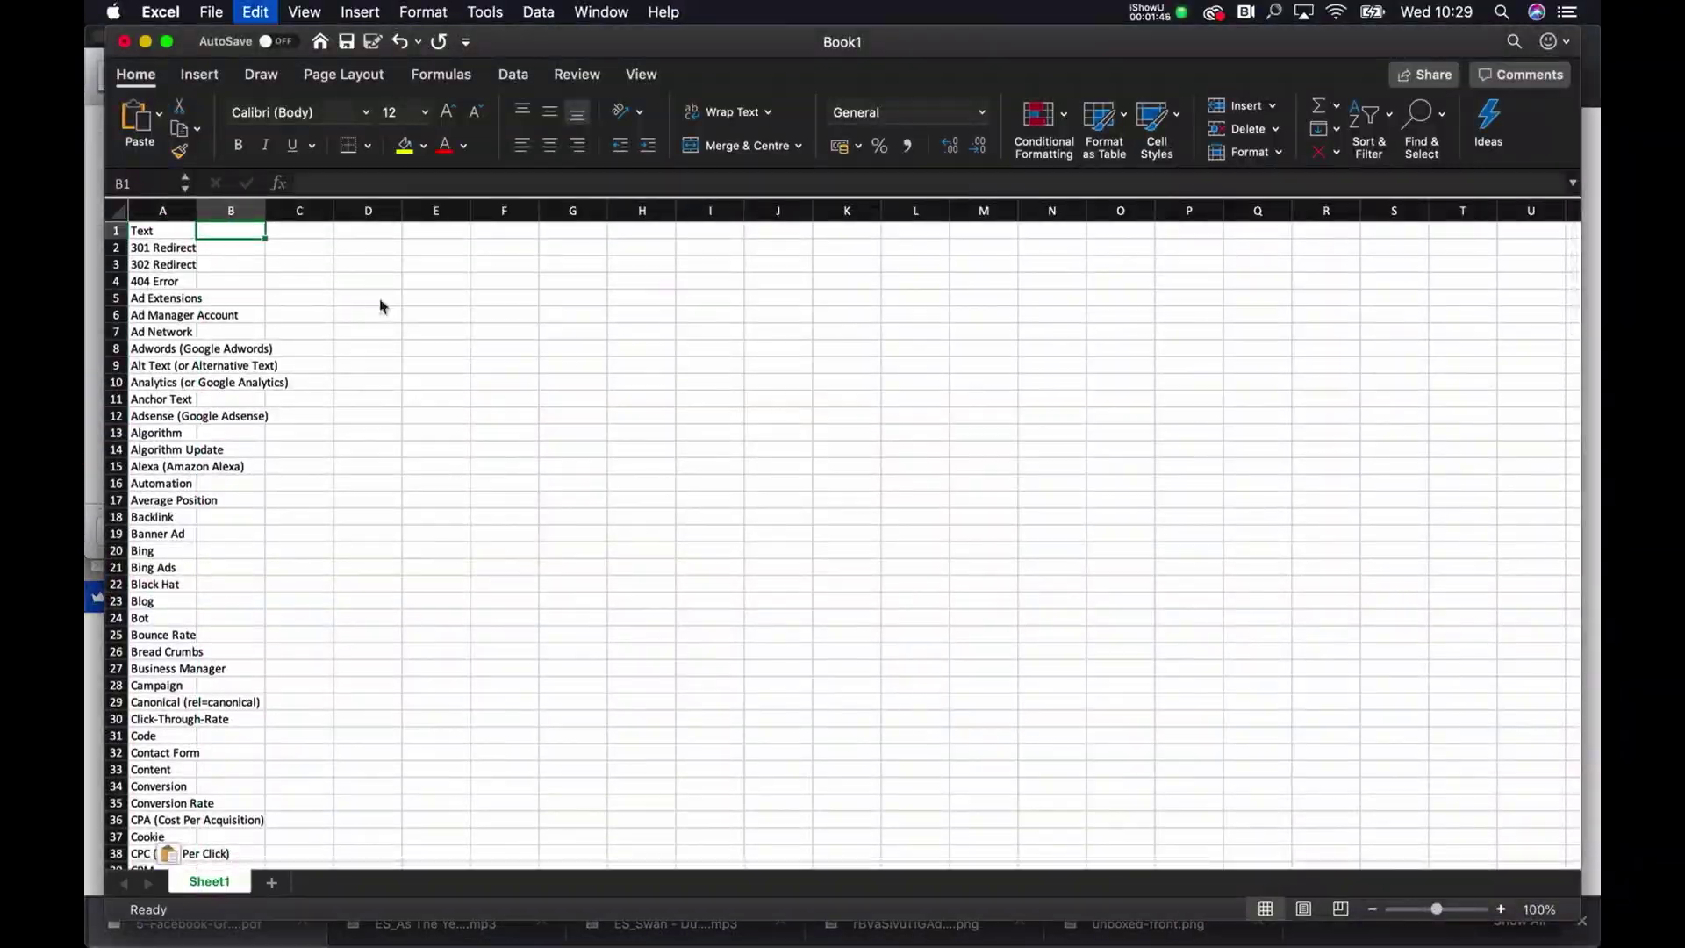
pyautogui.press('super+v')
pyautogui.scroll(-15, 377, 298)
pyautogui.scroll(-20, 381, 305)
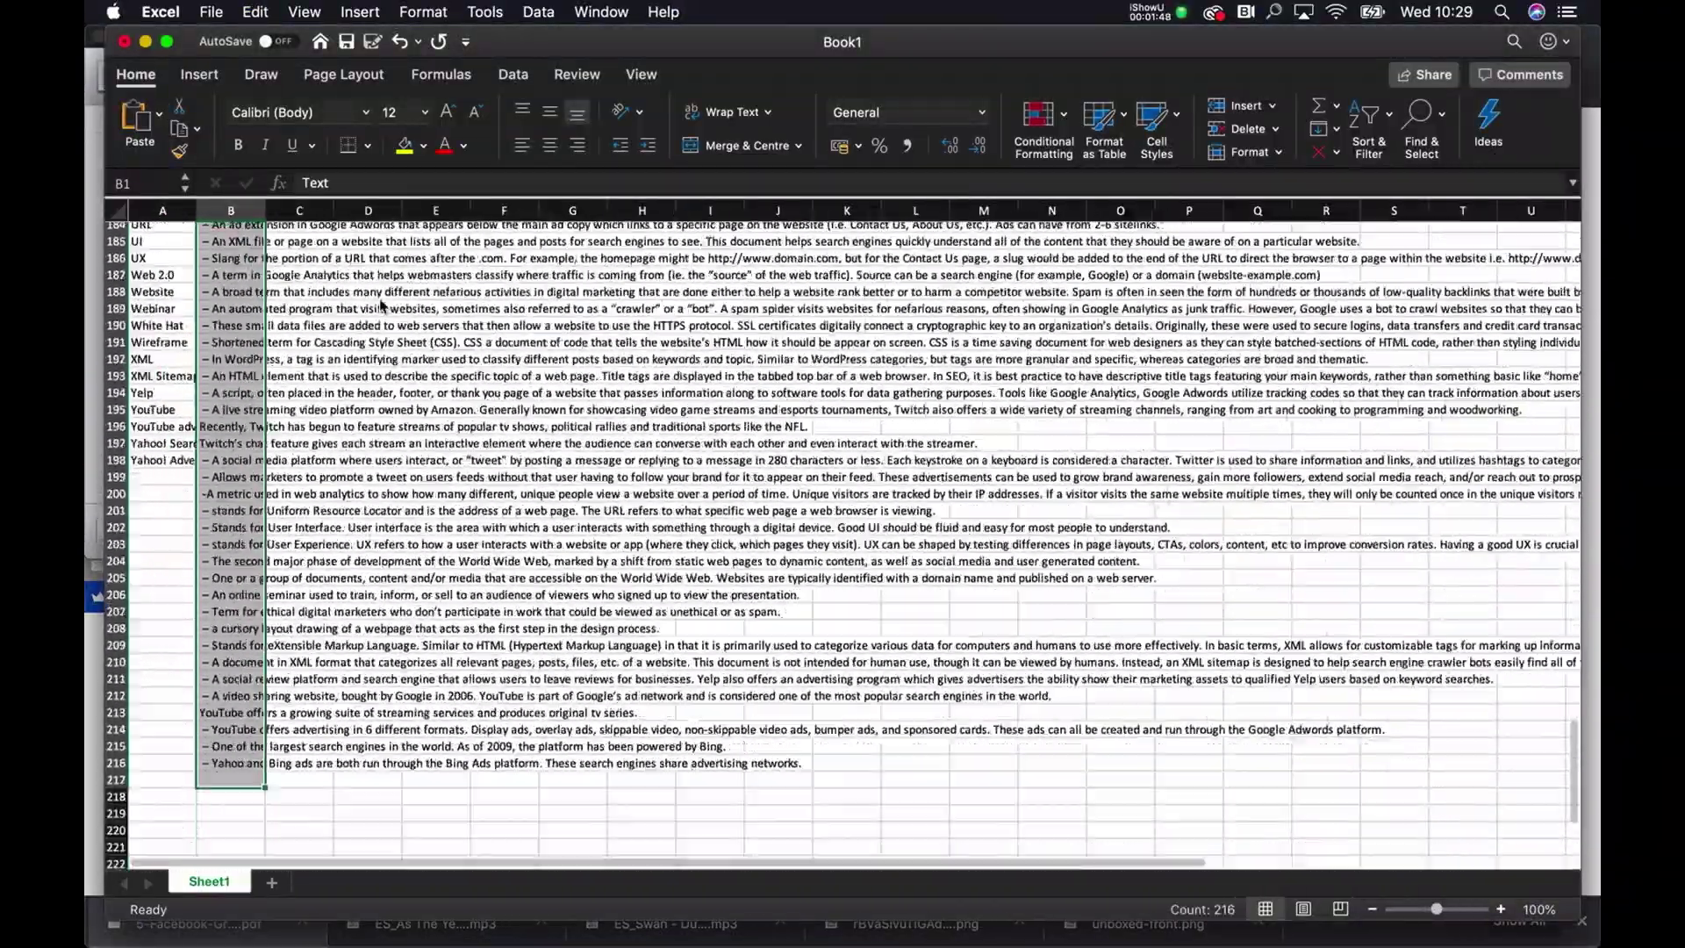
pyautogui.scroll(-10, 382, 305)
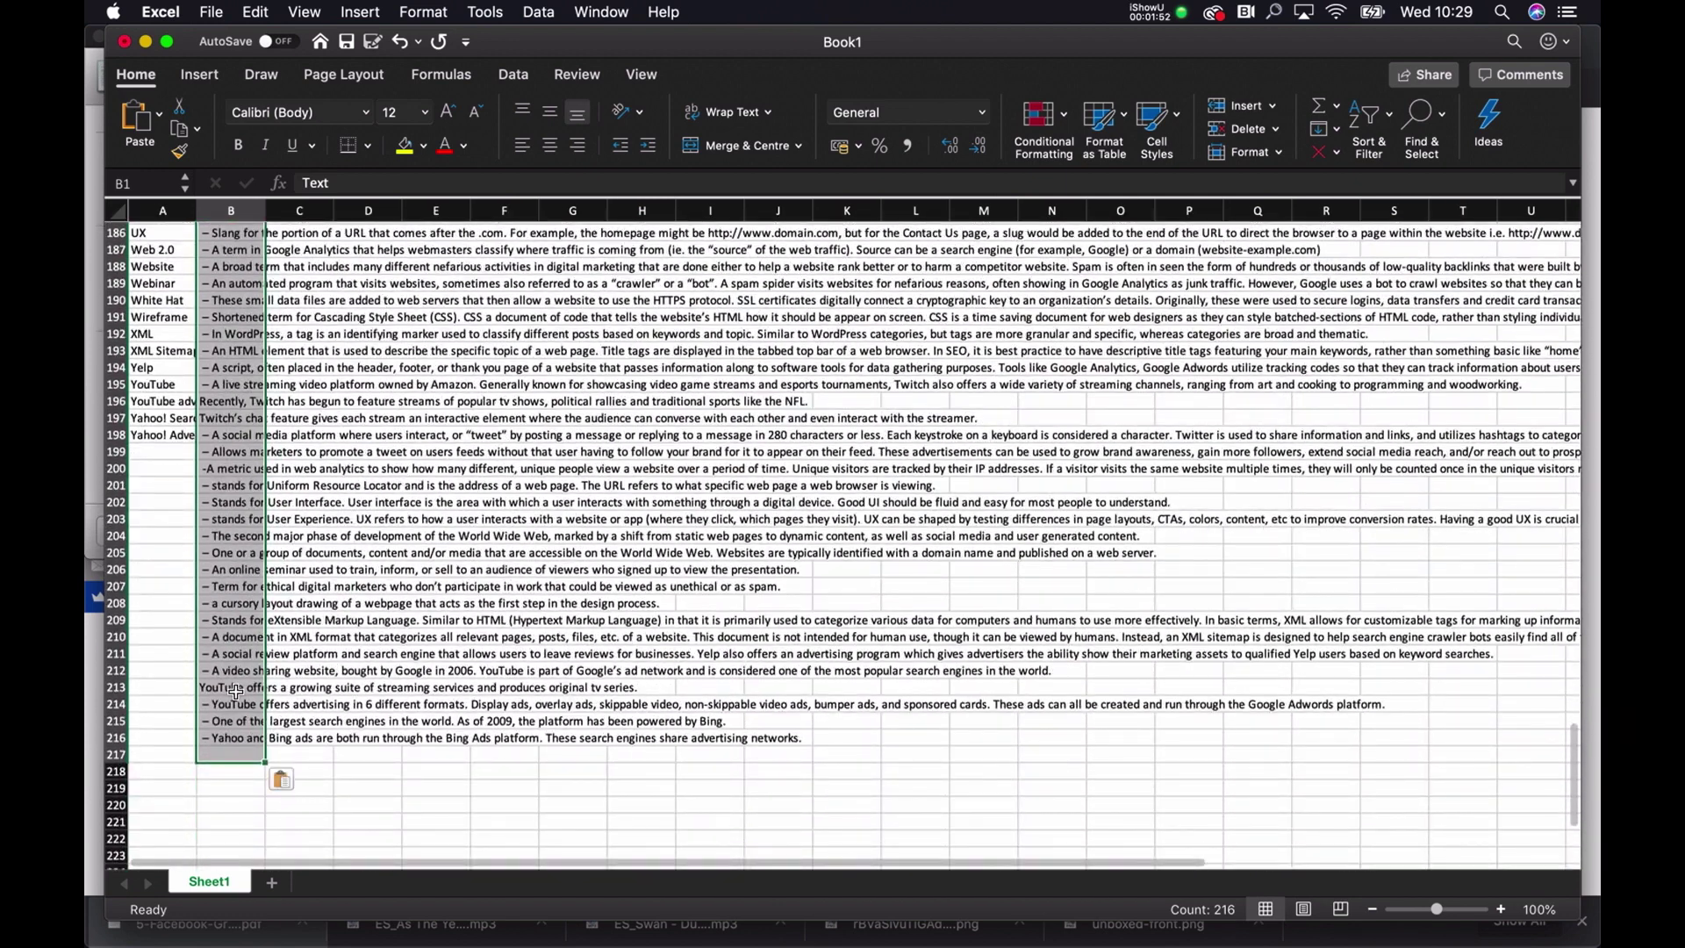
pyautogui.scroll(10, 248, 378)
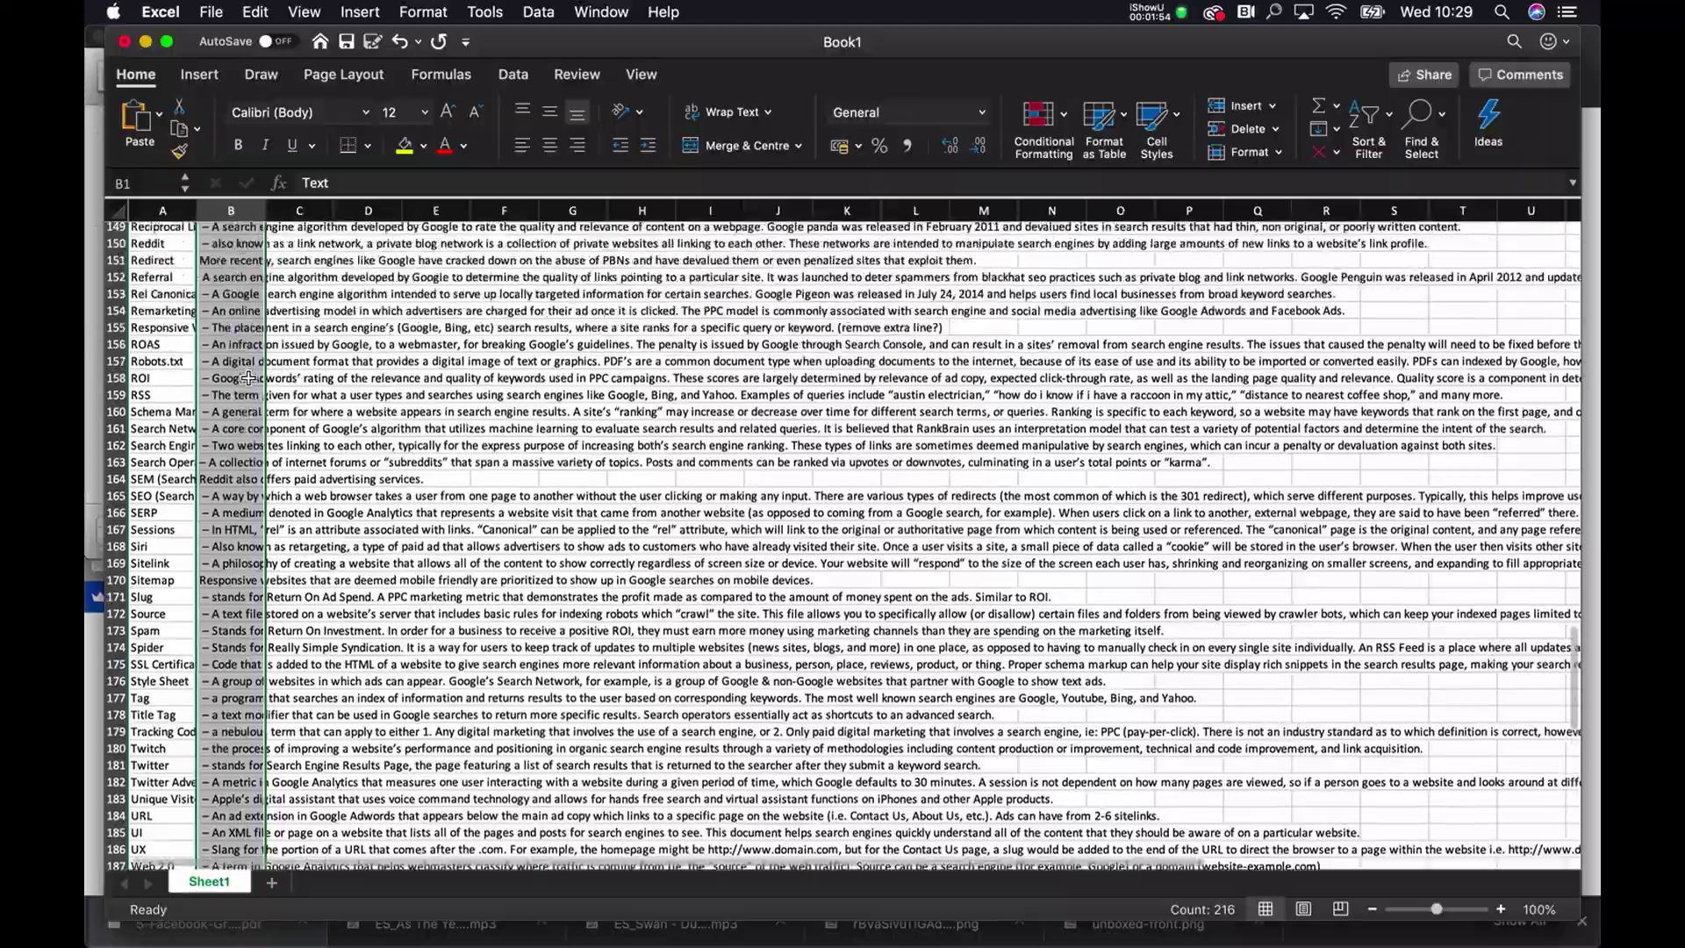
pyautogui.scroll(20, 249, 378)
# Back in Chrome, select the full 301 Redirect paragraph
pyautogui.hotkey('ctrl', 'Up')
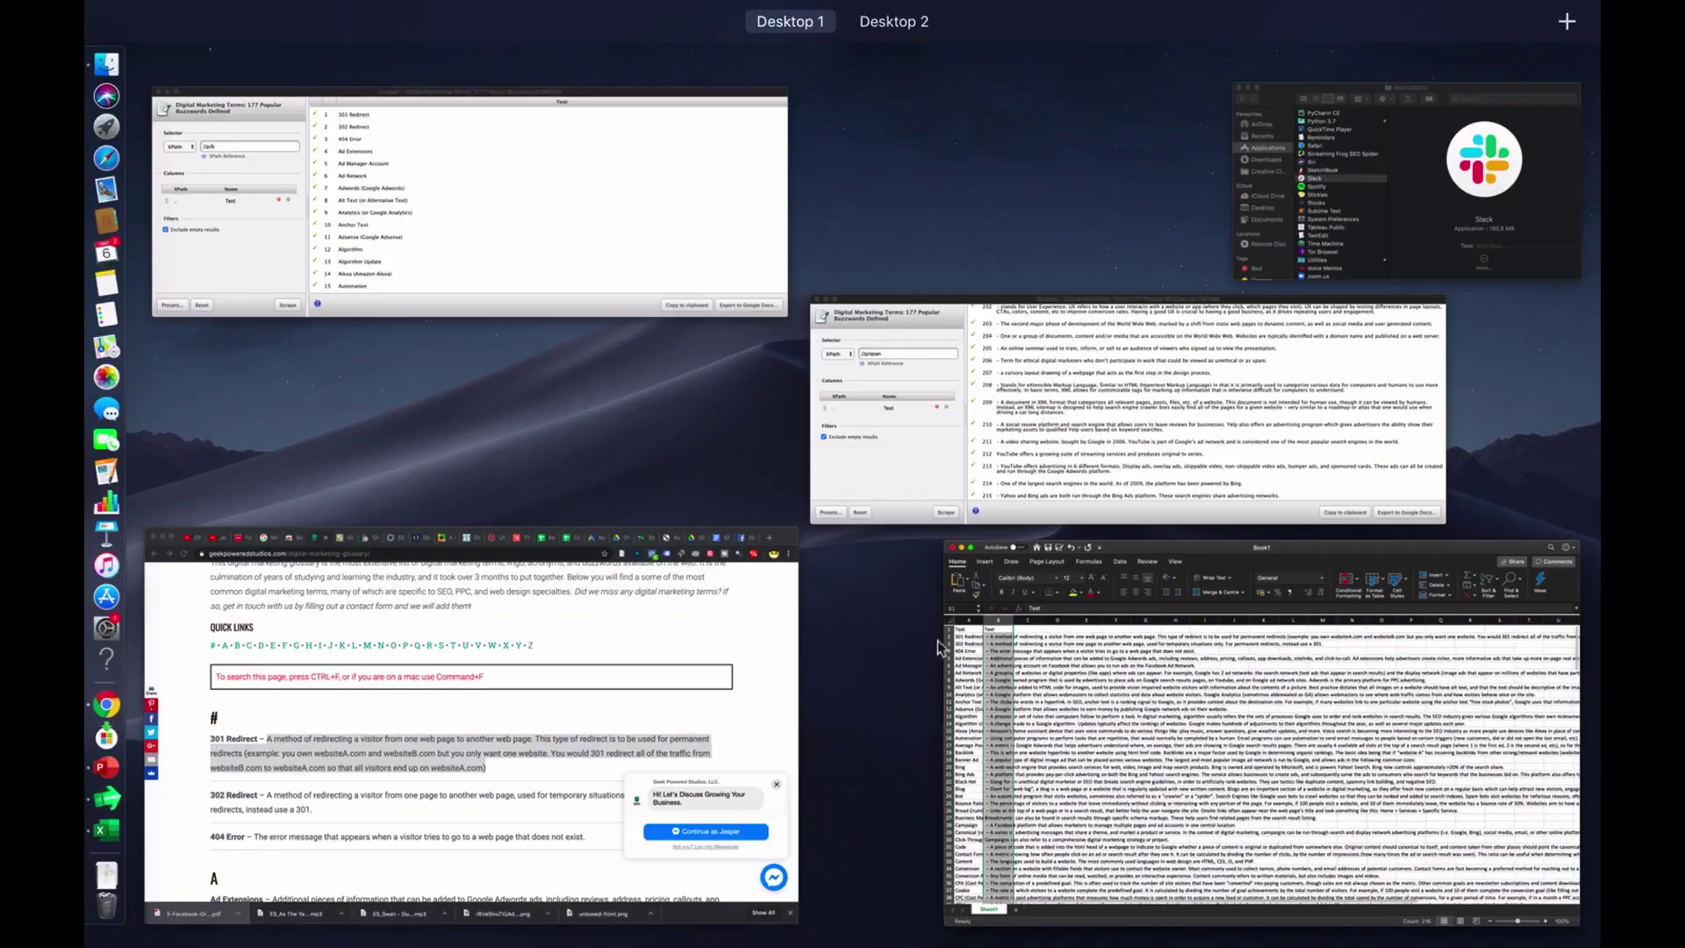
pyautogui.click(707, 728)
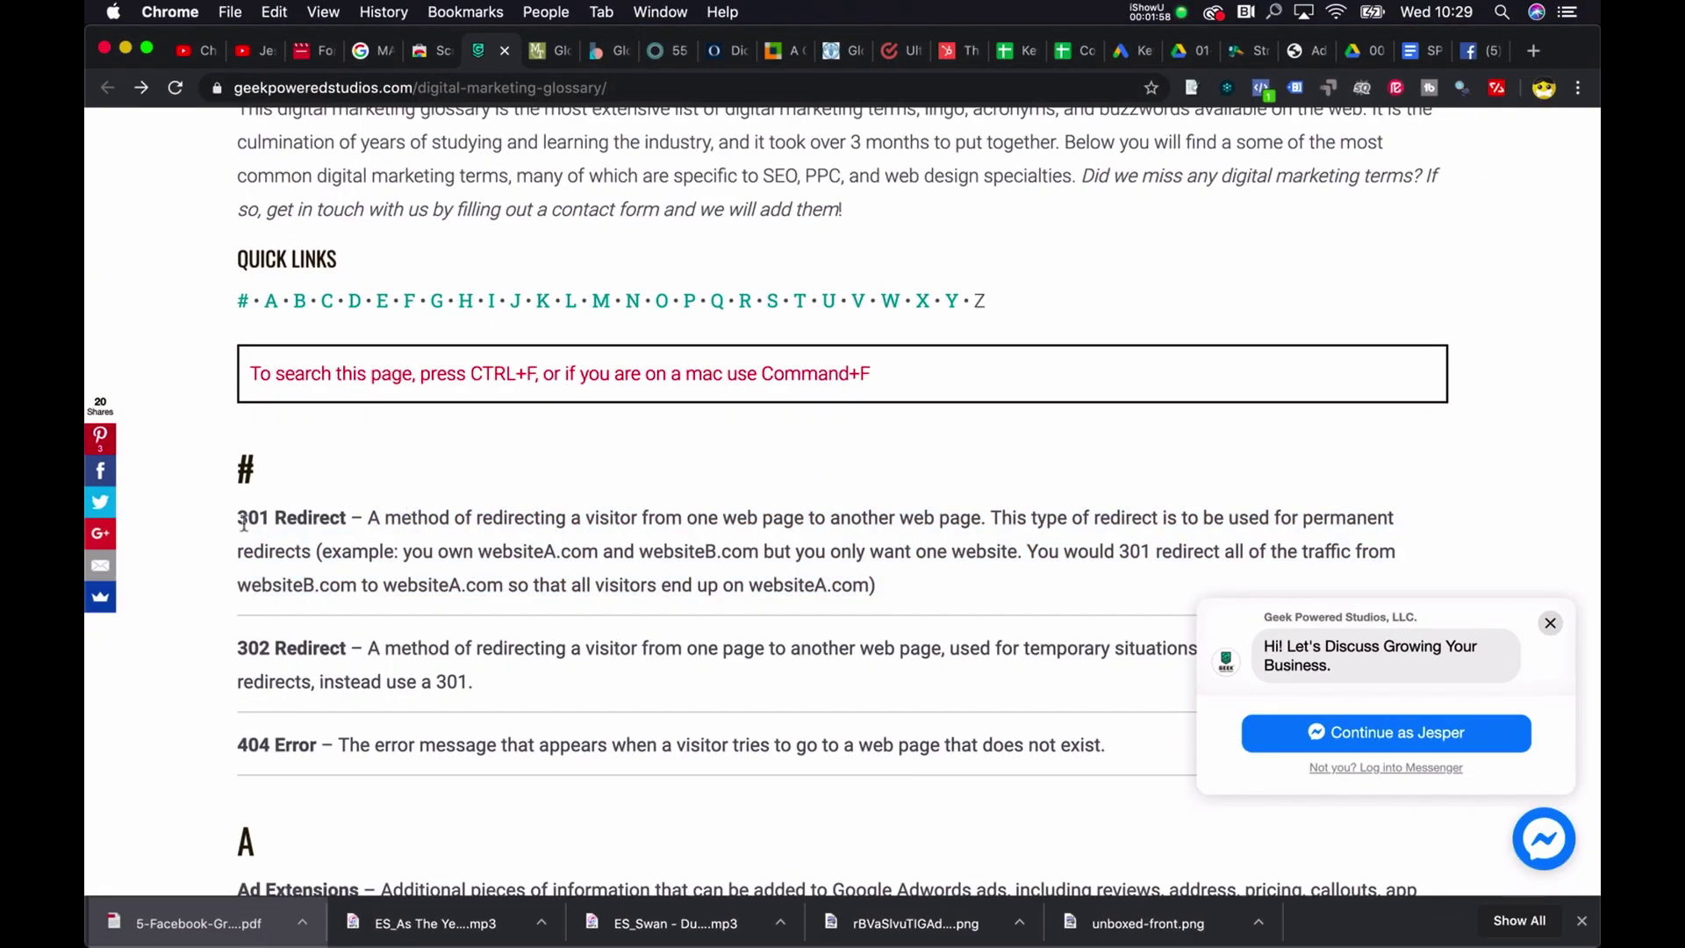
pyautogui.moveTo(243, 524); pyautogui.dragTo(886, 581)
# Scrape every glossary paragraph formatted like the selected 301 Redirect entry
pyautogui.rightClick(761, 533)
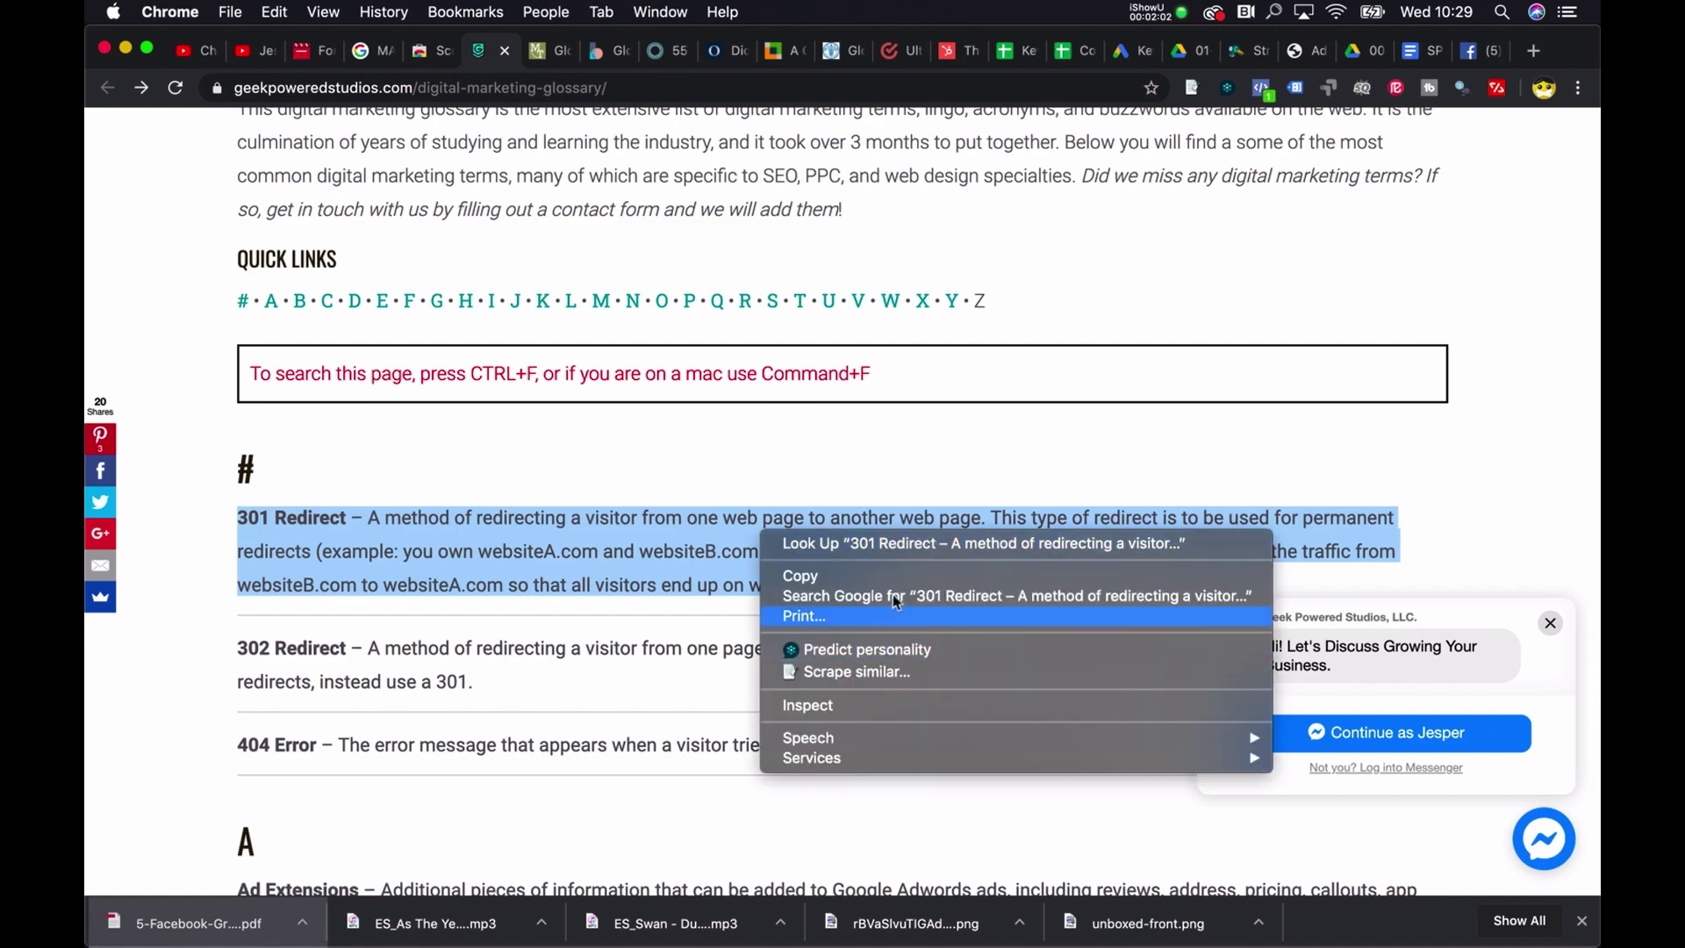
pyautogui.click(877, 671)
pyautogui.scroll(-10, 799, 327)
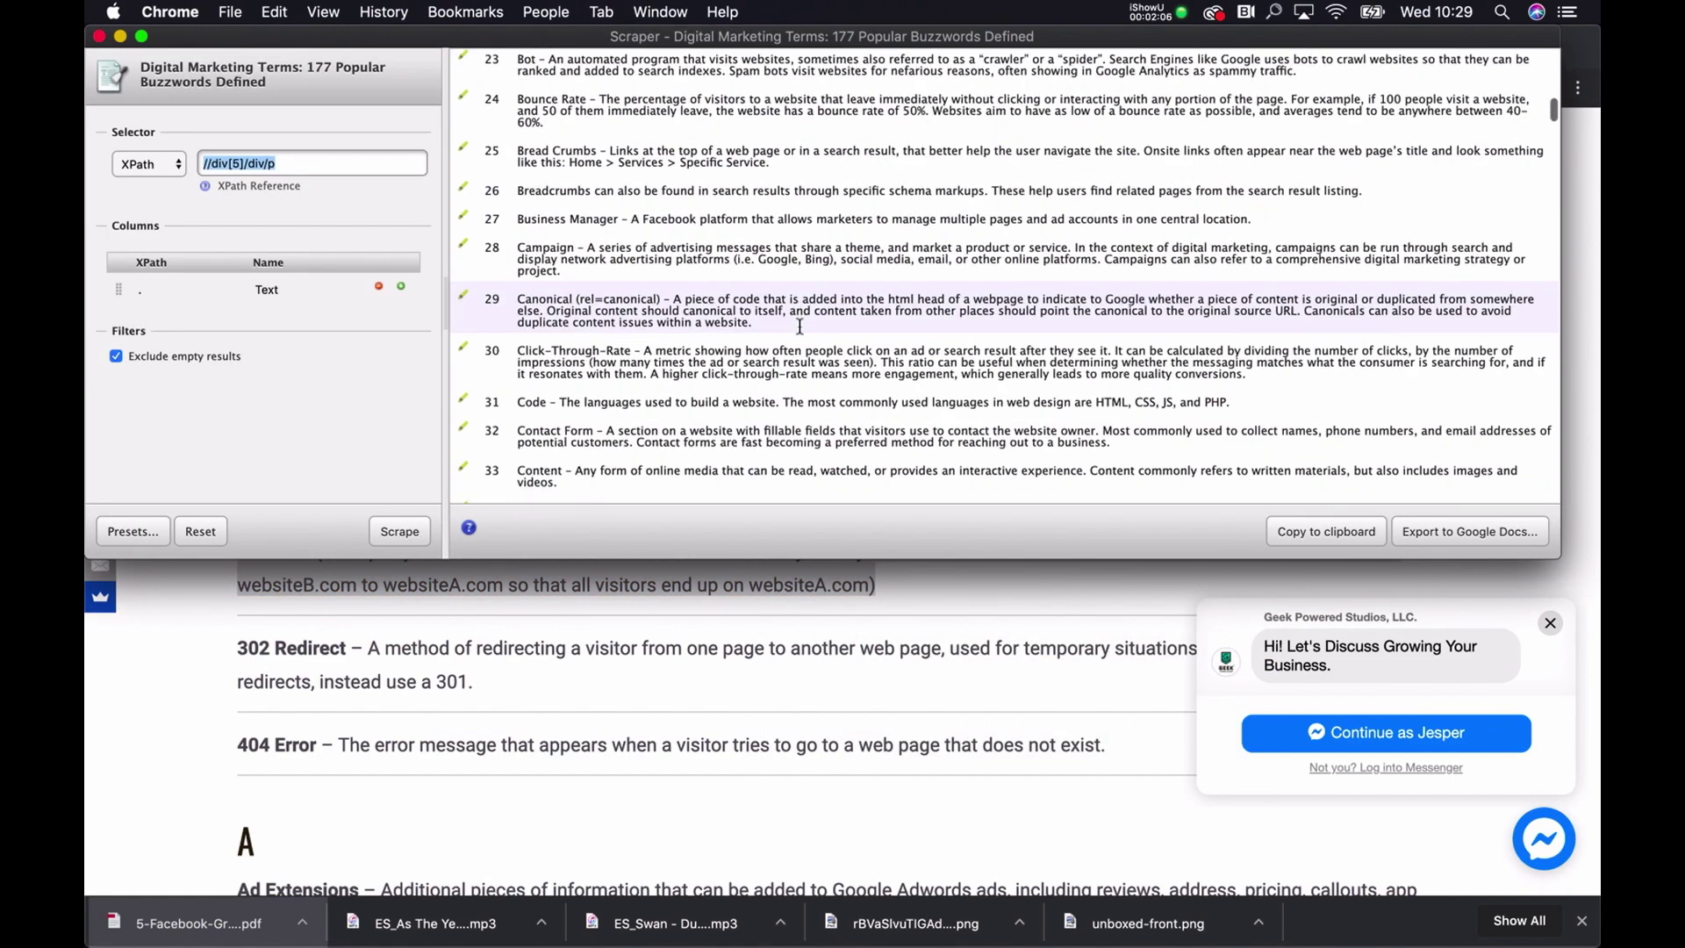
pyautogui.scroll(-15, 800, 326)
# Paste the full entries over columns A and B in Excel and clear the leftover definitions
pyautogui.hotkey('ctrl', 'Up')
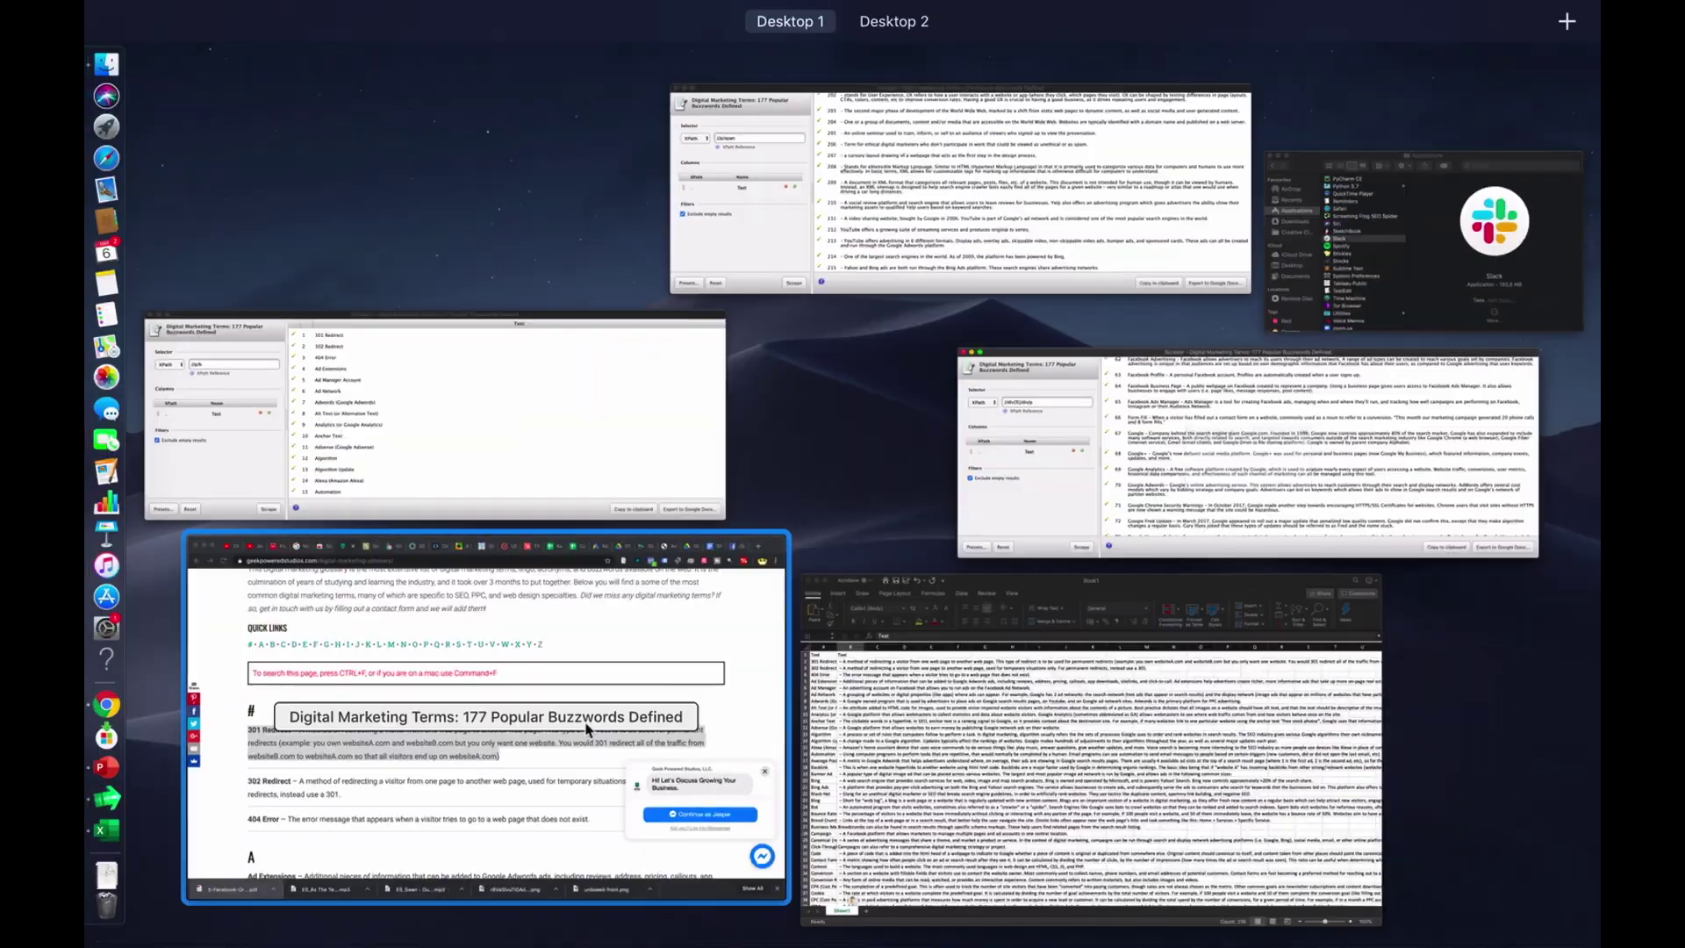
pyautogui.click(1091, 751)
pyautogui.click(162, 210)
pyautogui.press('cmd+v')
pyautogui.press('Escape')
pyautogui.keyDown('shift'); pyautogui.click(231, 211); pyautogui.keyUp('shift')
pyautogui.press('cmd+v')
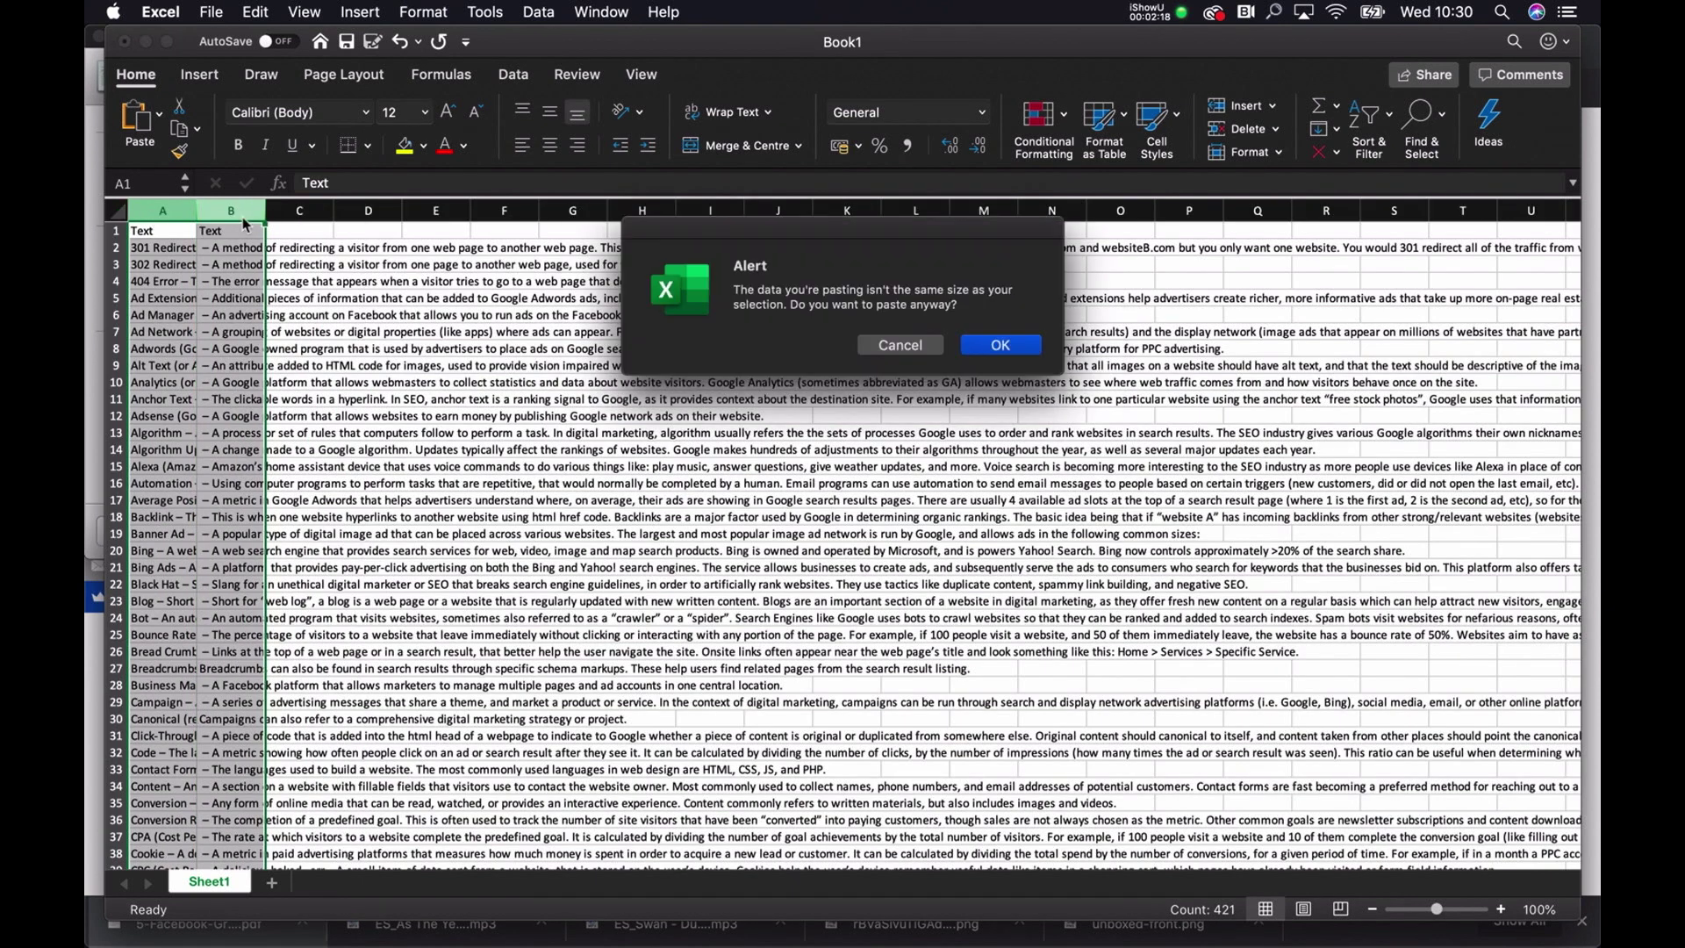
pyautogui.press('Return')
pyautogui.hotkey('shift', 'Left')
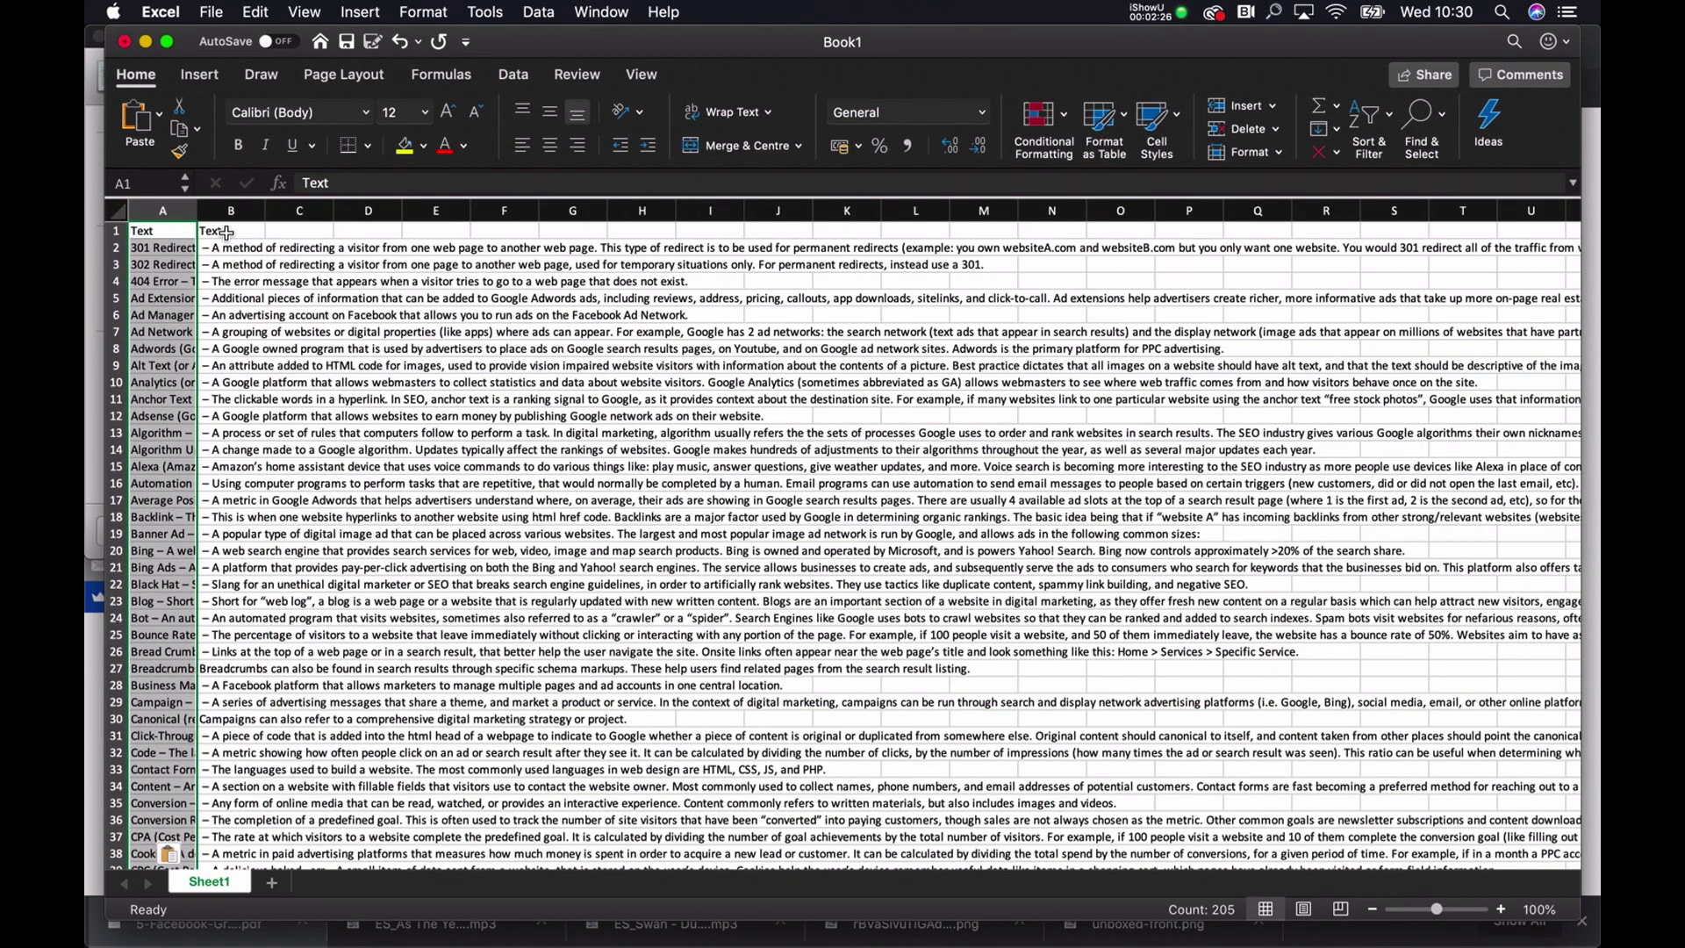
pyautogui.press('super+z')
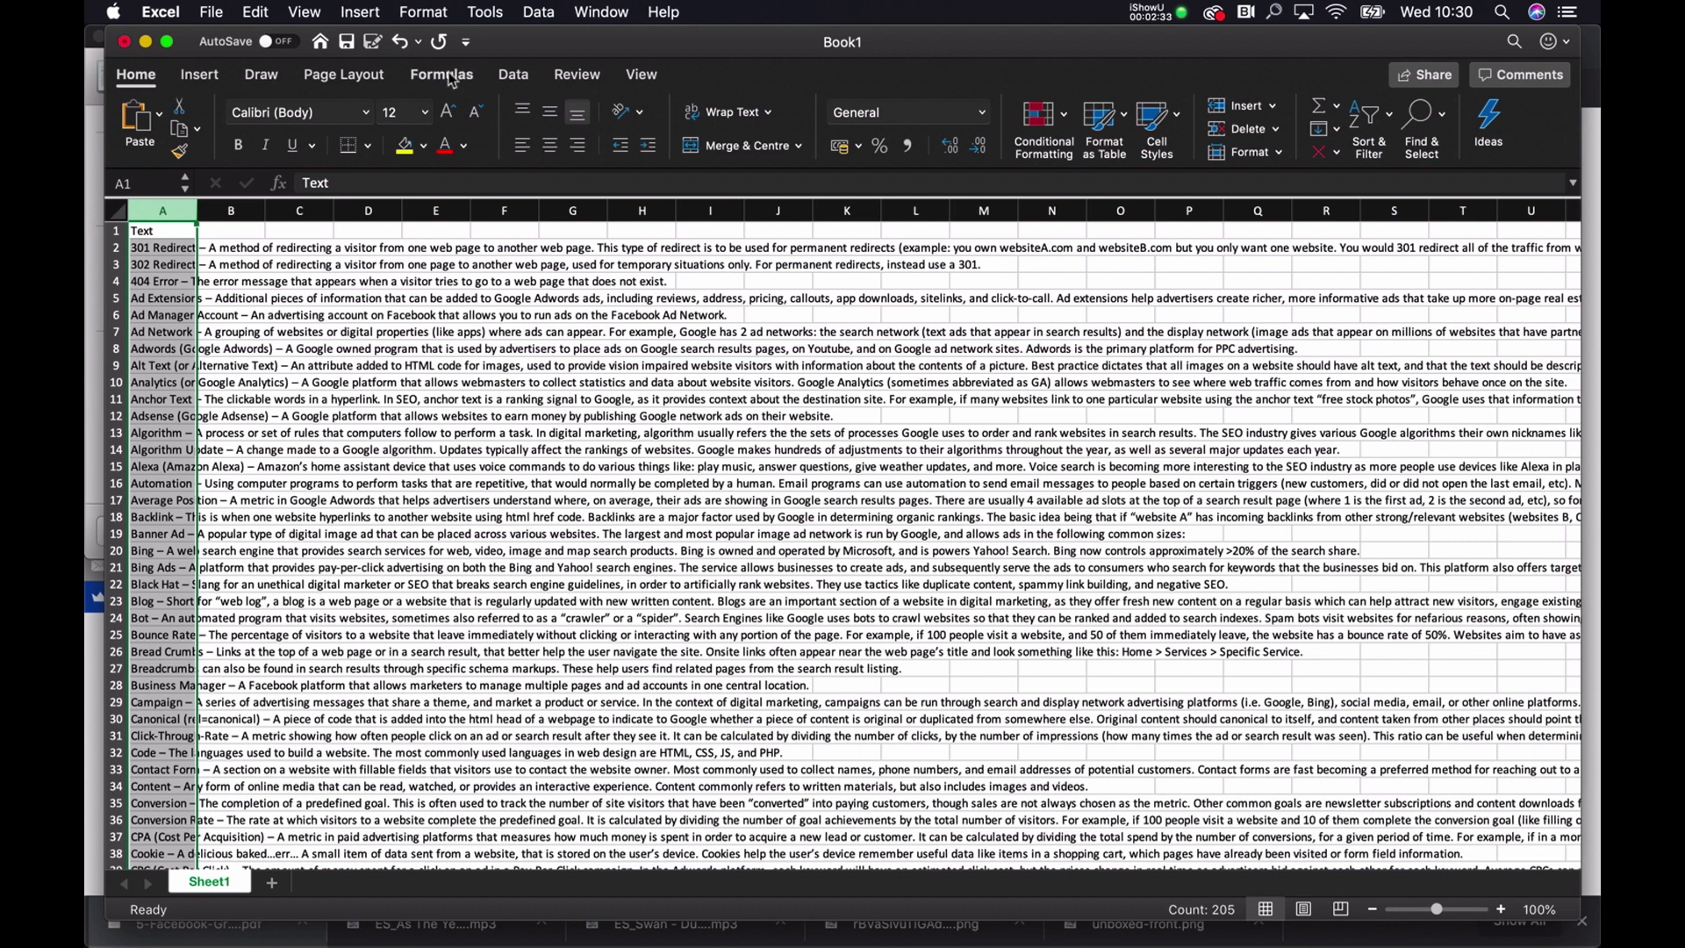
pyautogui.click(516, 75)
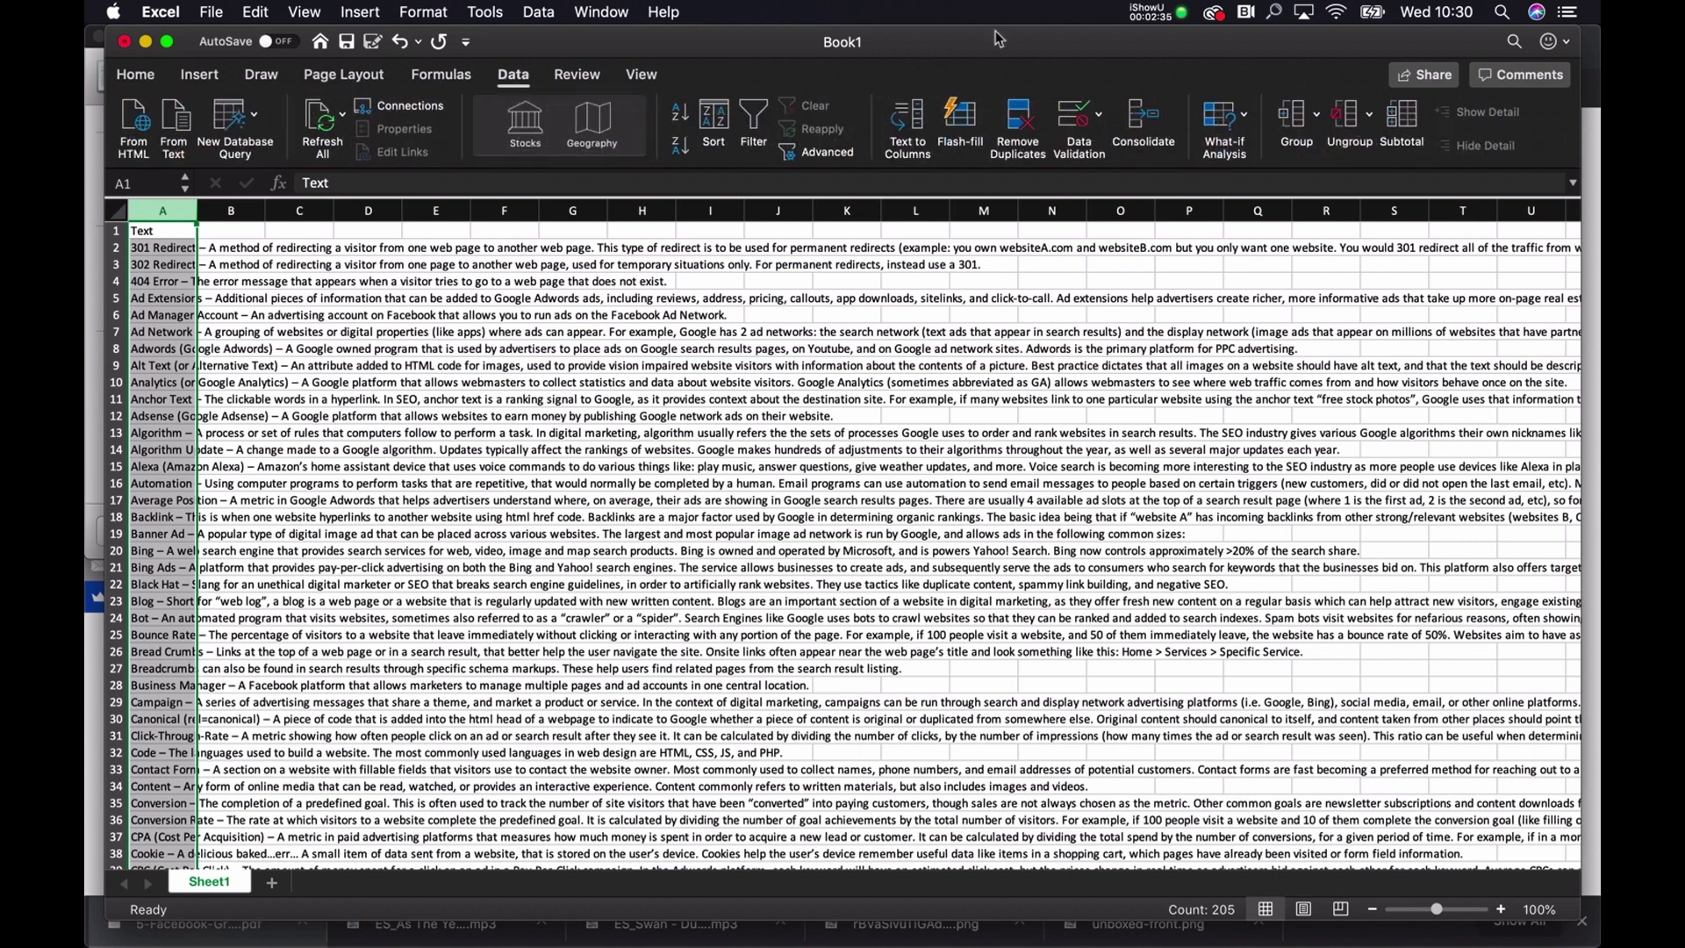
# Split column A with Text to Columns, delimited on the '–' dash character
pyautogui.click(913, 127)
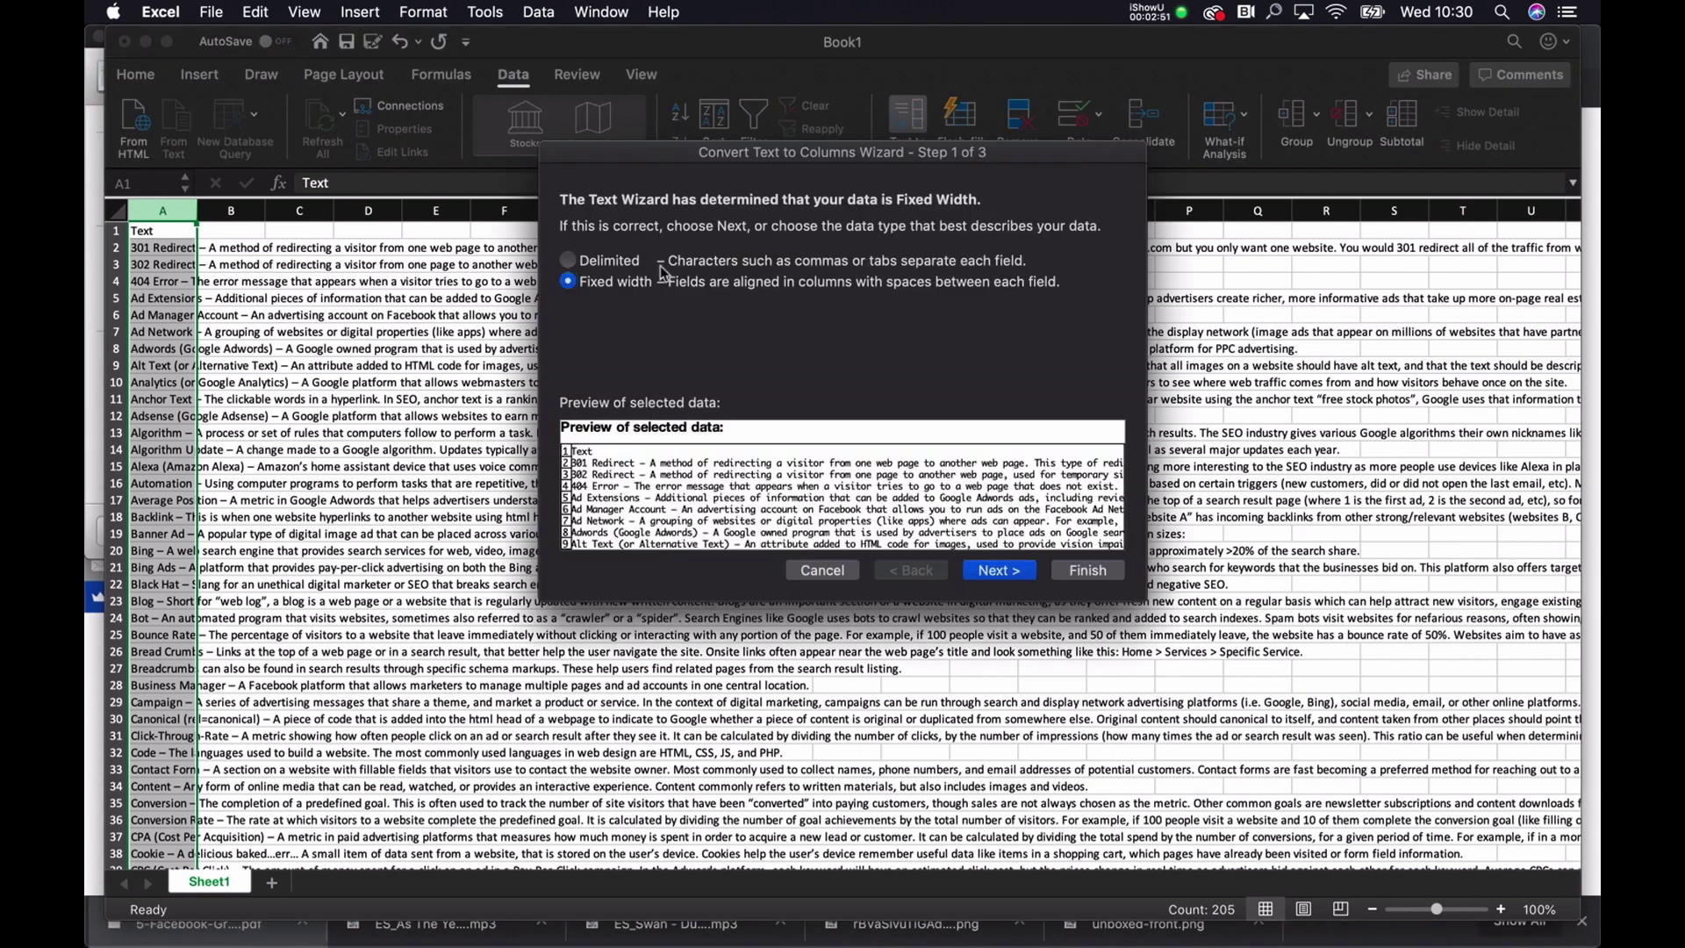
pyautogui.click(1000, 572)
pyautogui.click(585, 309)
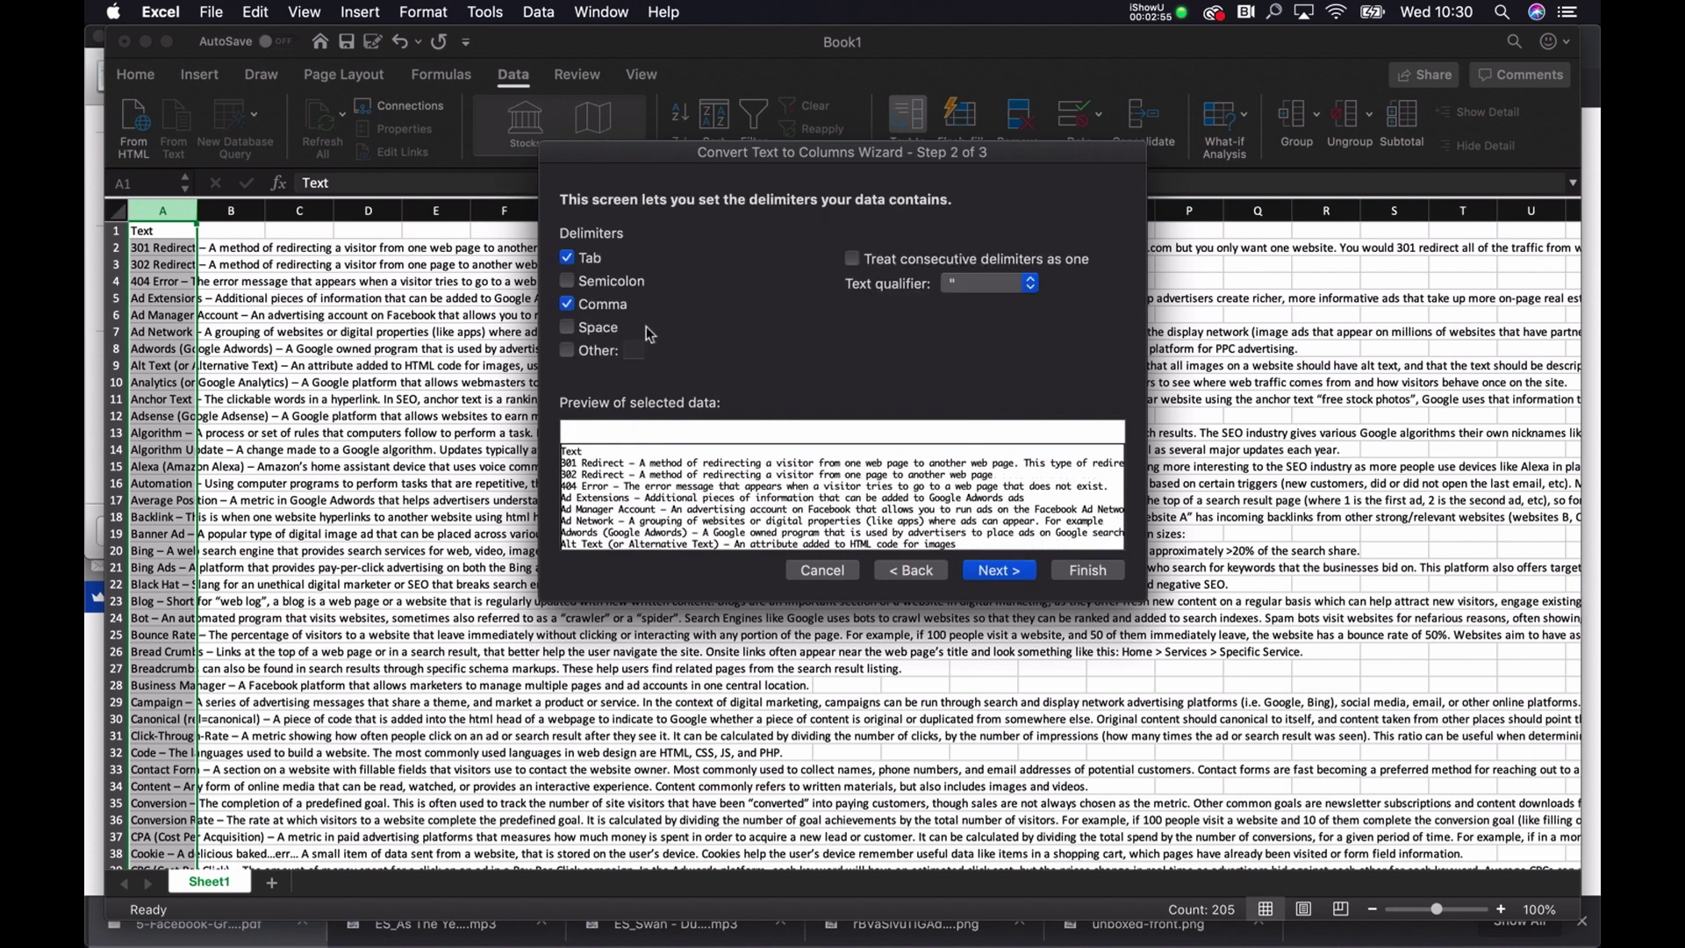
pyautogui.click(590, 305)
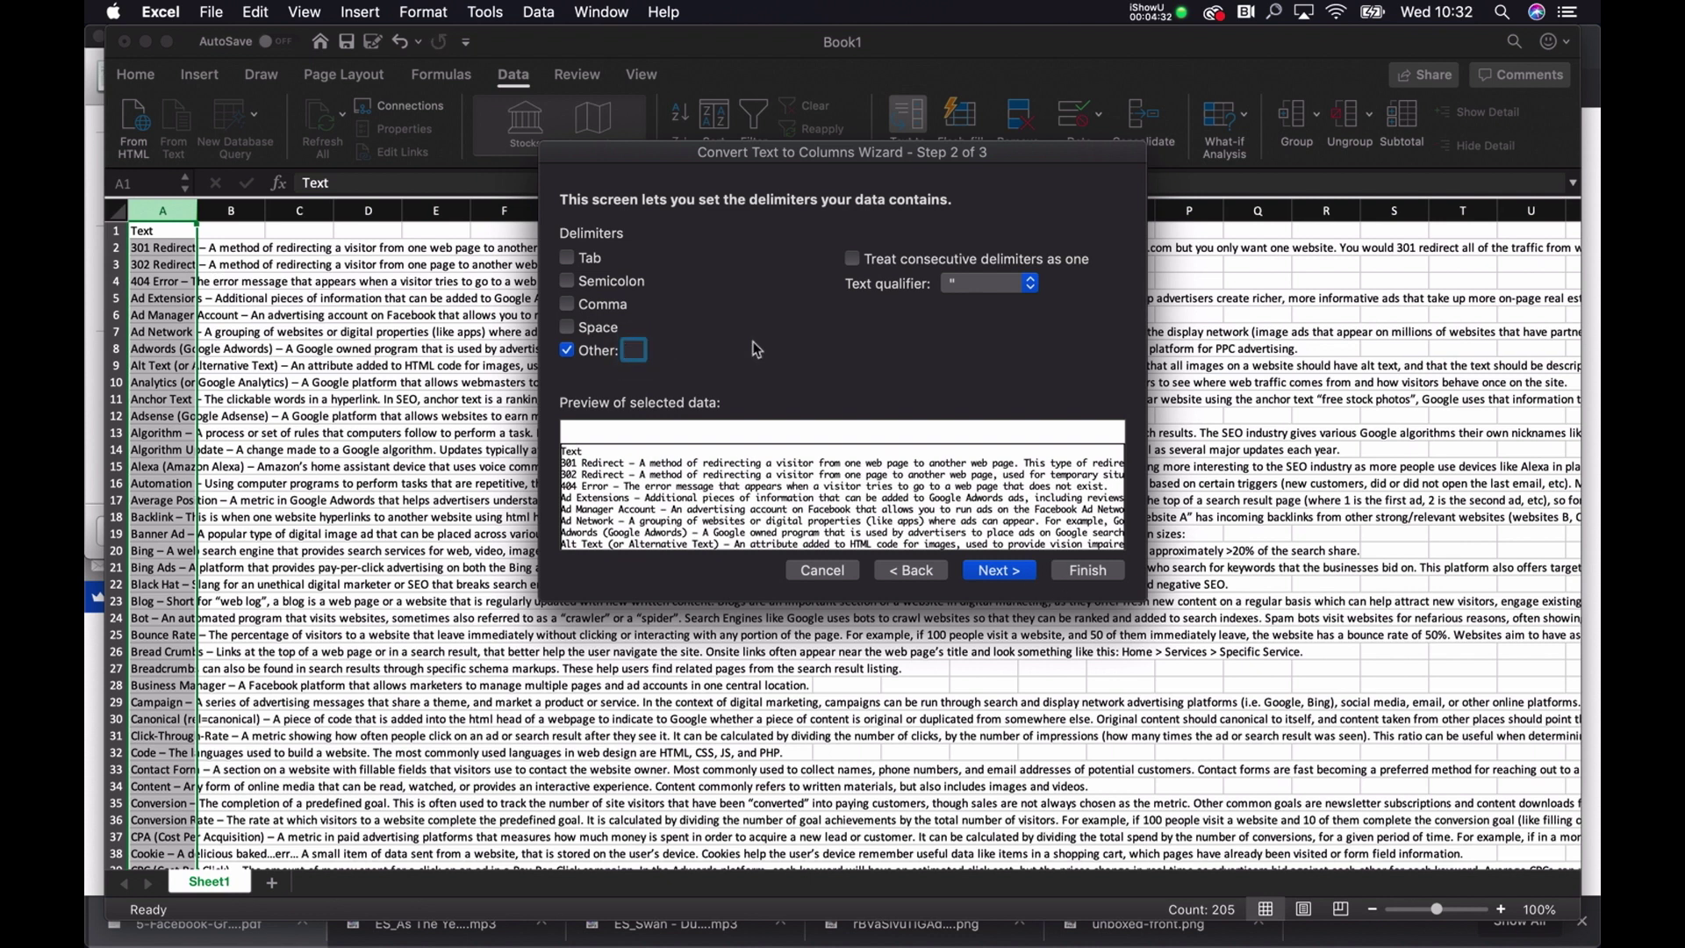
pyautogui.write('–')
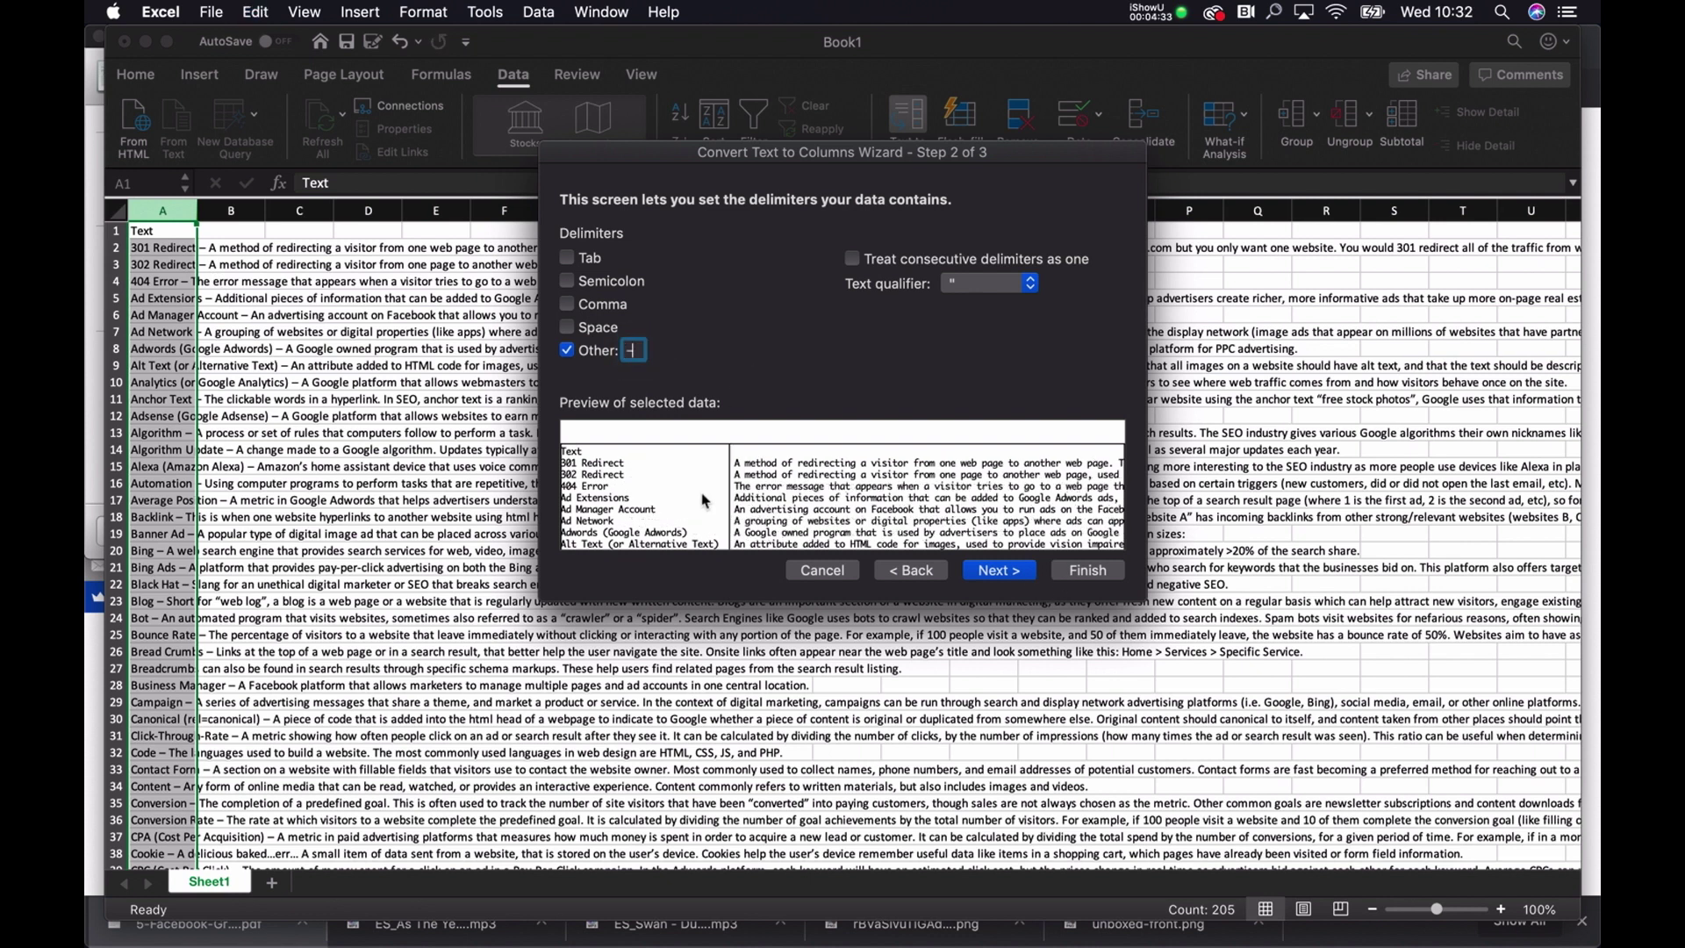
pyautogui.click(1078, 571)
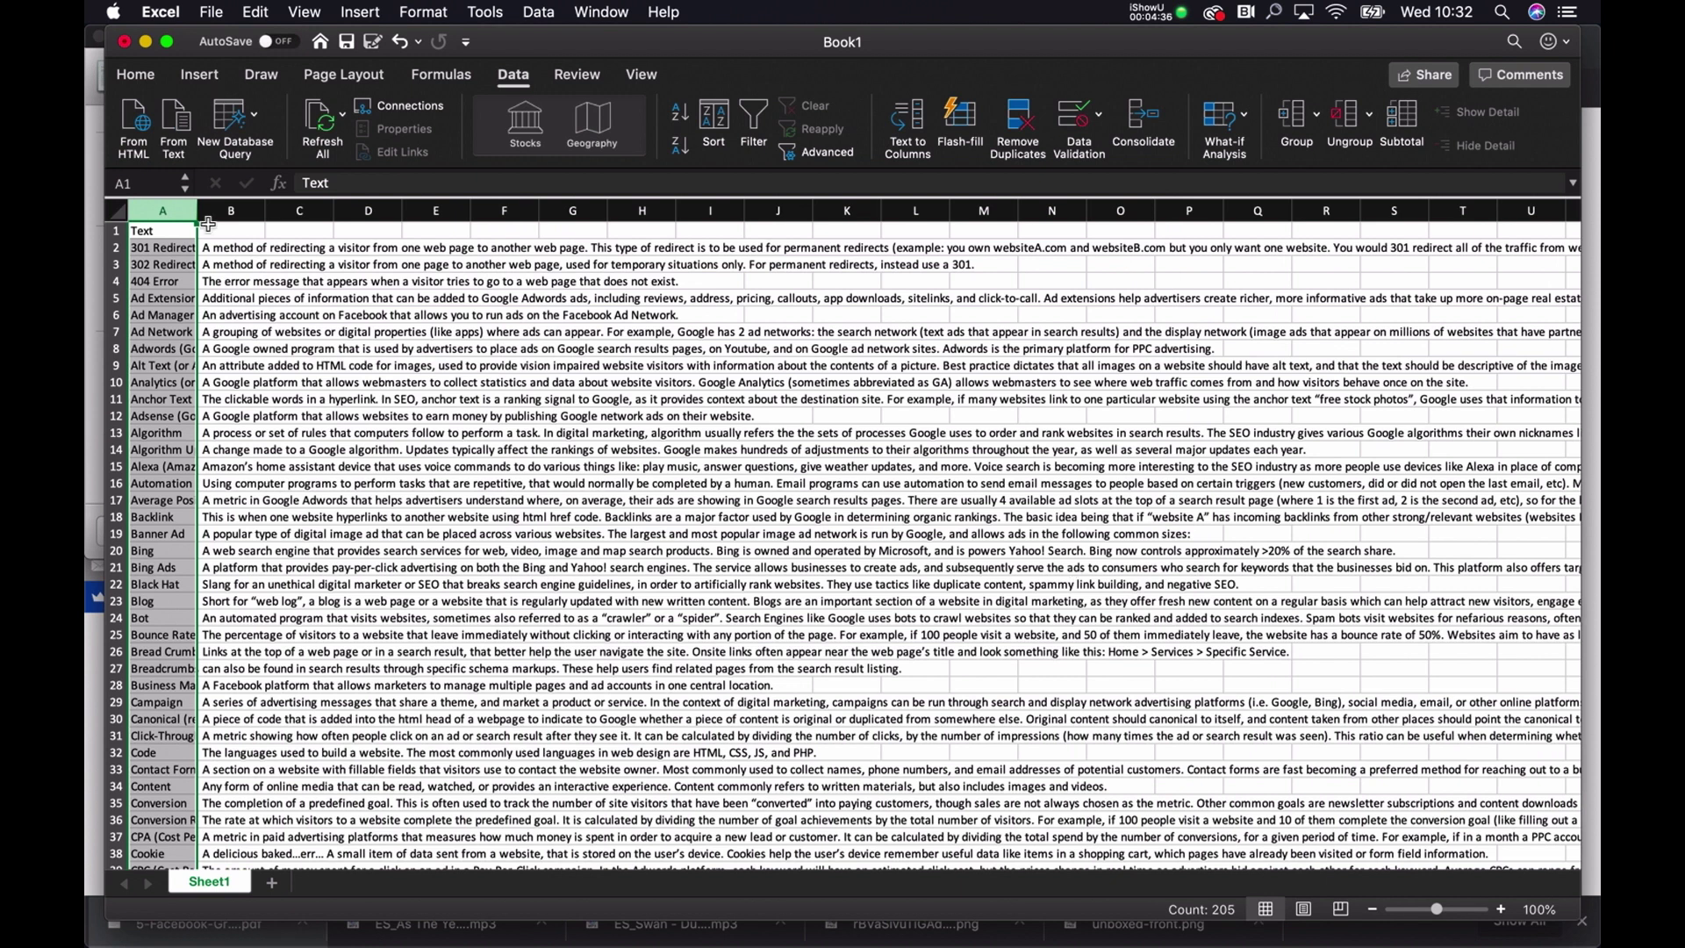
# Widen column A to fit the terms and add a new empty sheet
pyautogui.click(230, 261)
pyautogui.moveTo(199, 213); pyautogui.dragTo(252, 210)
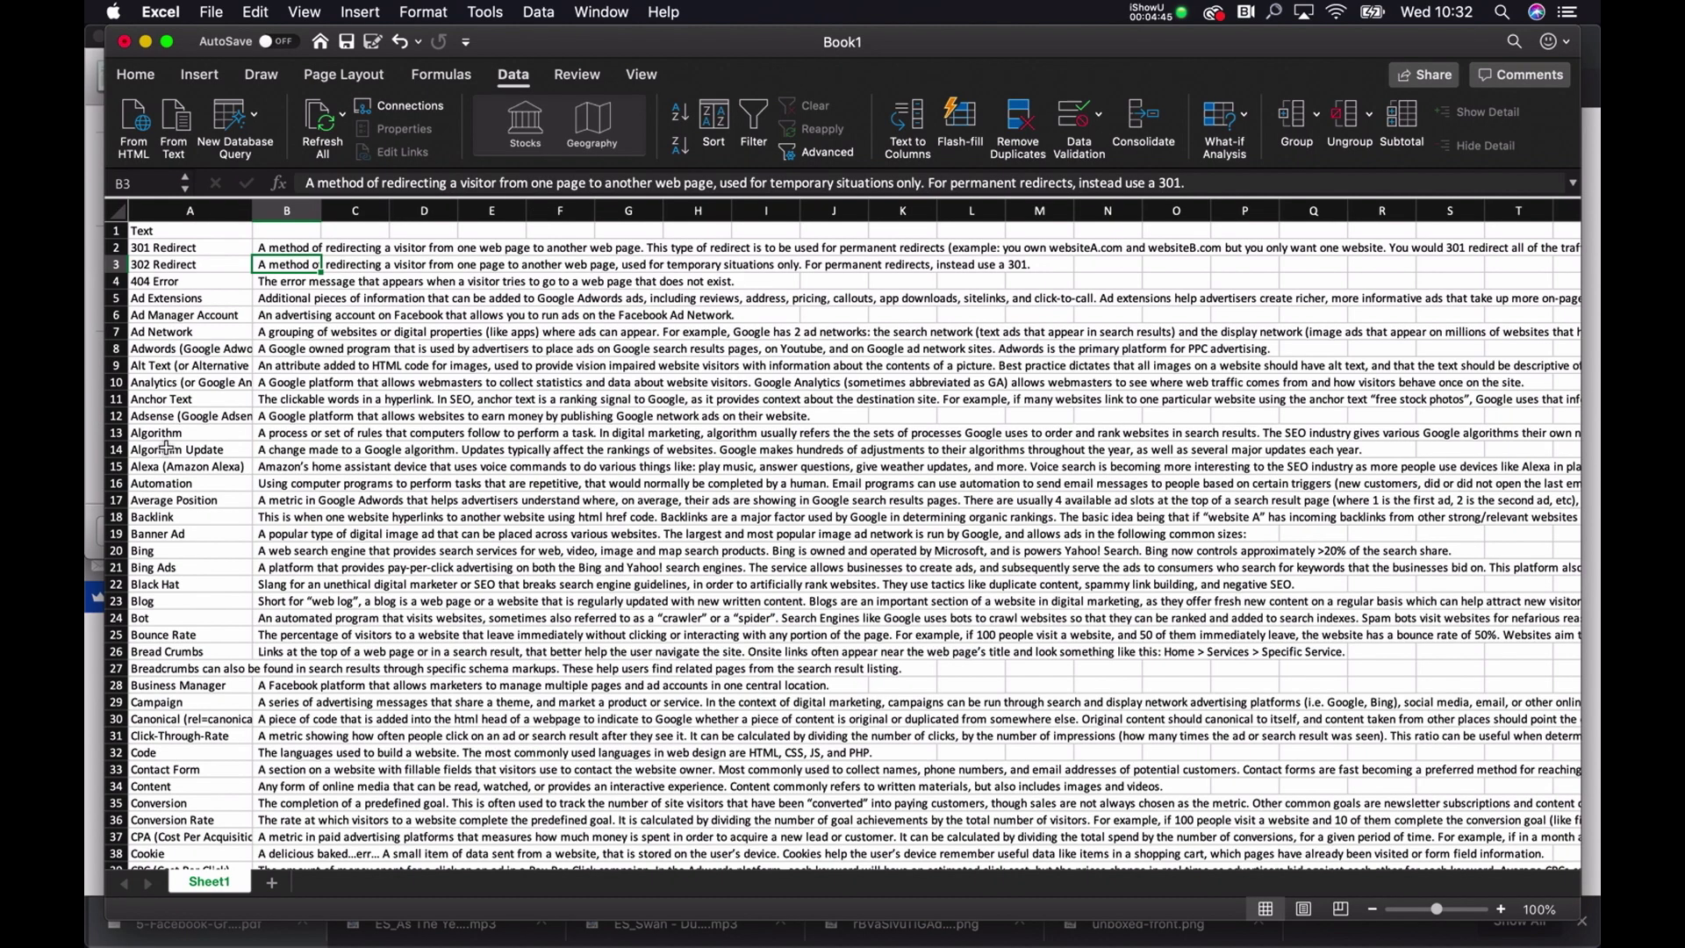
pyautogui.scroll(-10, 396, 651)
pyautogui.scroll(15, 241, 326)
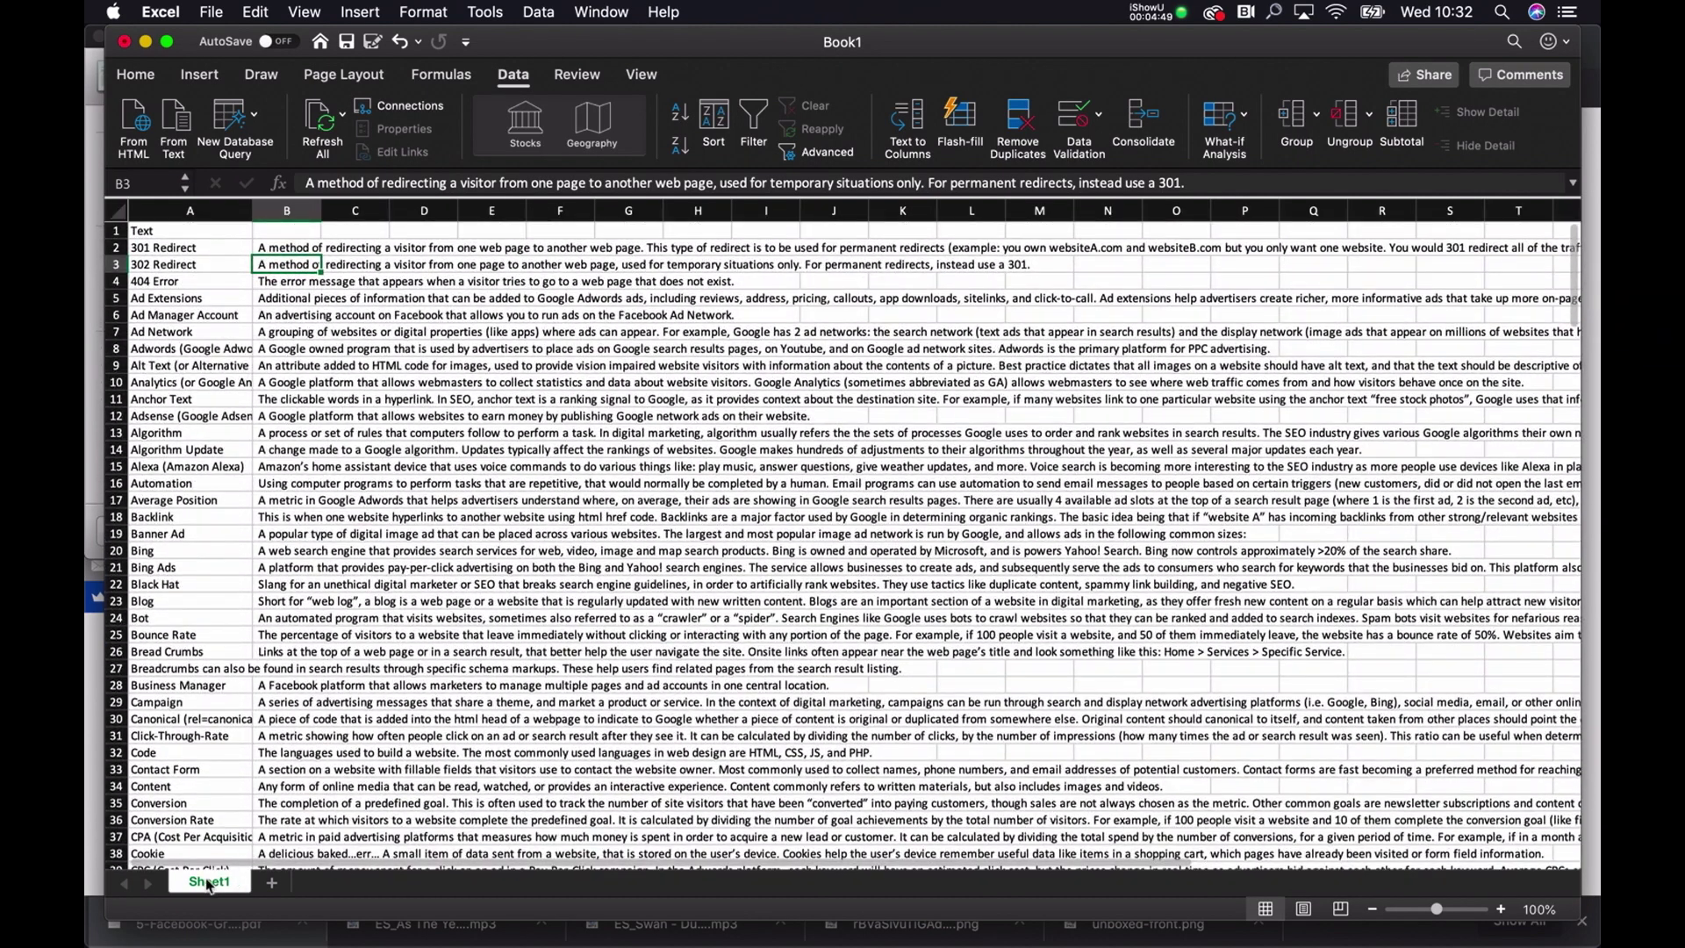
pyautogui.click(272, 883)
pyautogui.hotkey('ctrl', 'Up')
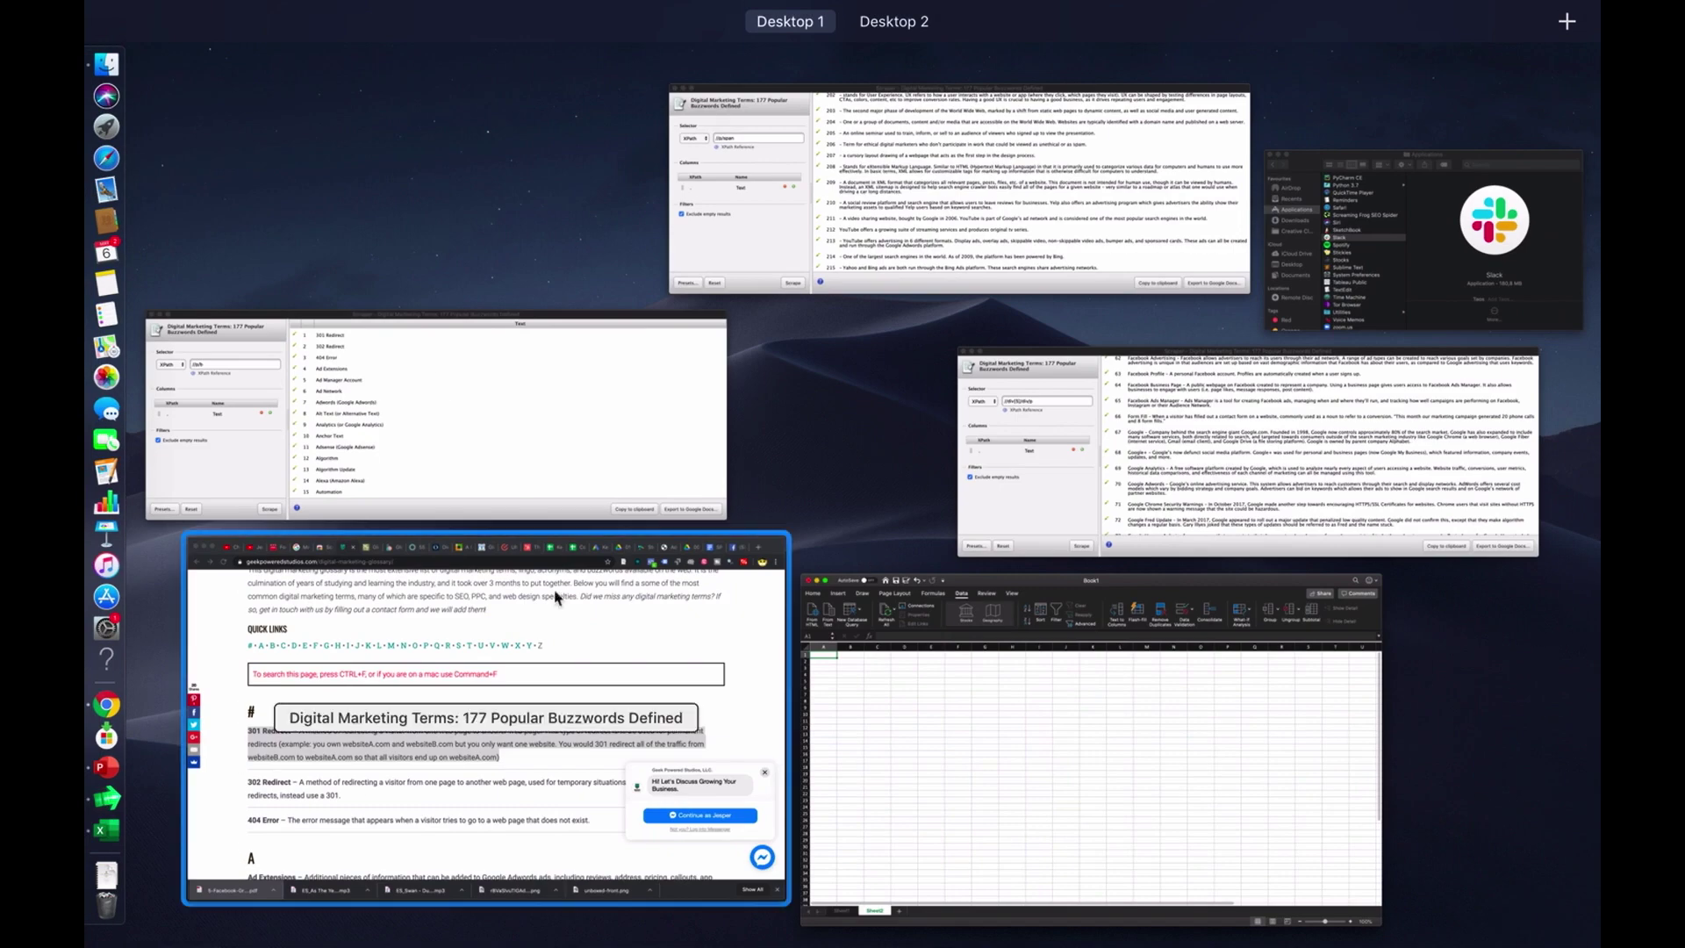
# Close the Geek Powered Studios tab and scrape all term links like Accordion Insert from The Balance glossary
pyautogui.click(556, 598)
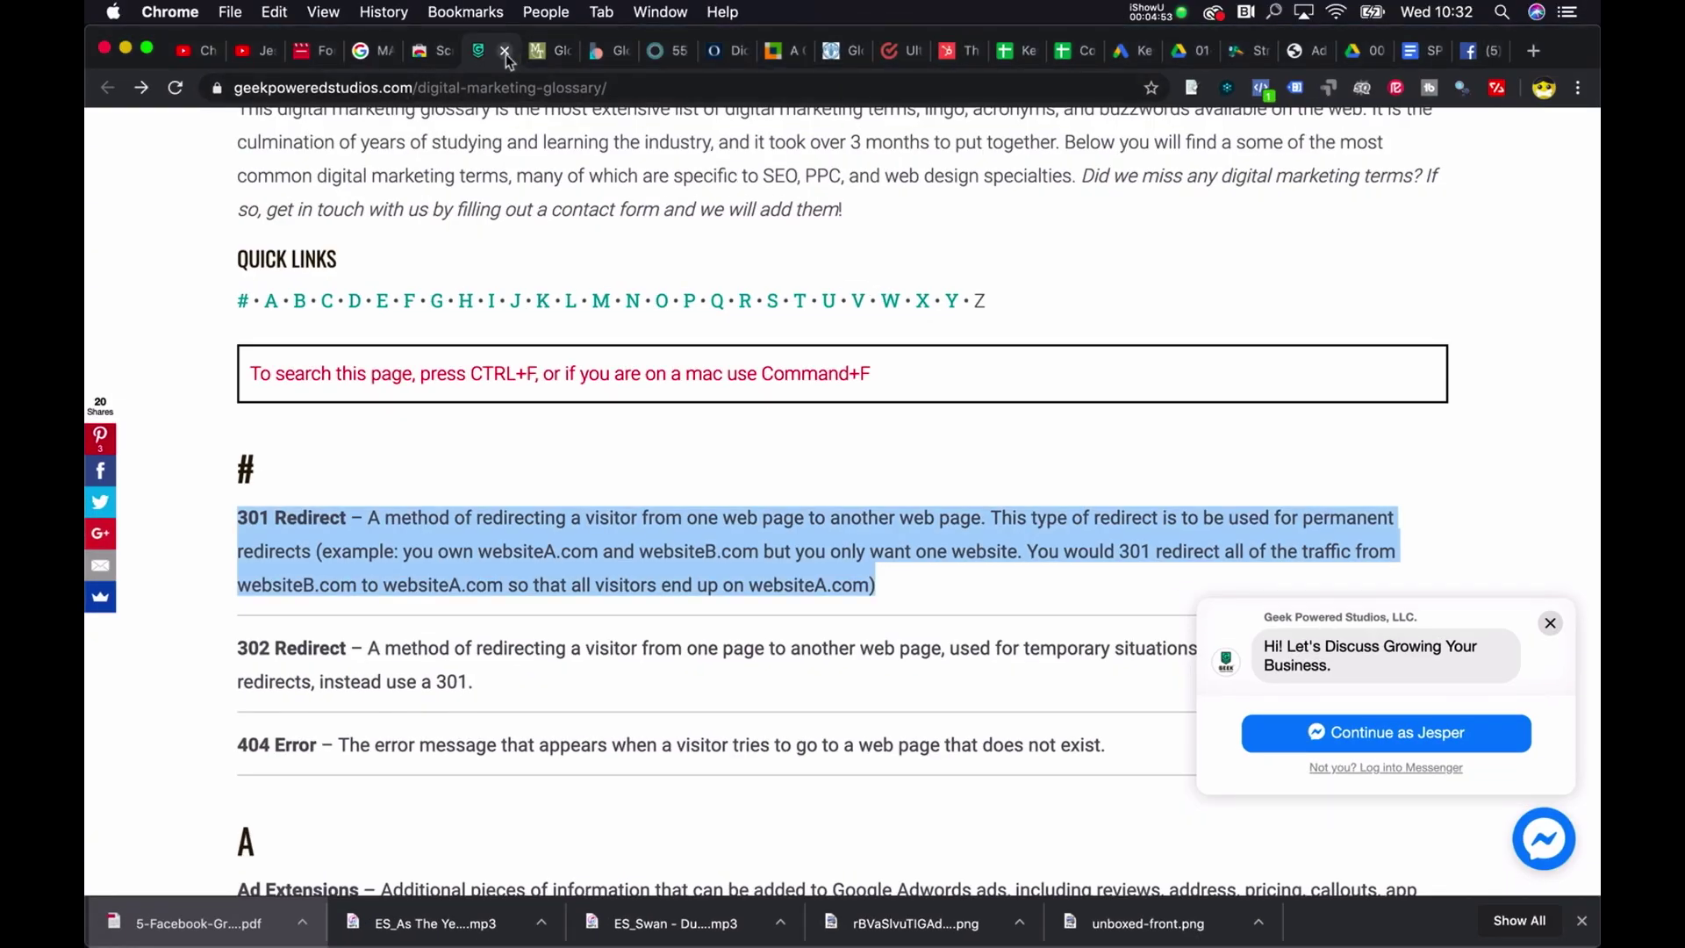
pyautogui.click(505, 52)
pyautogui.scroll(20, 520, 171)
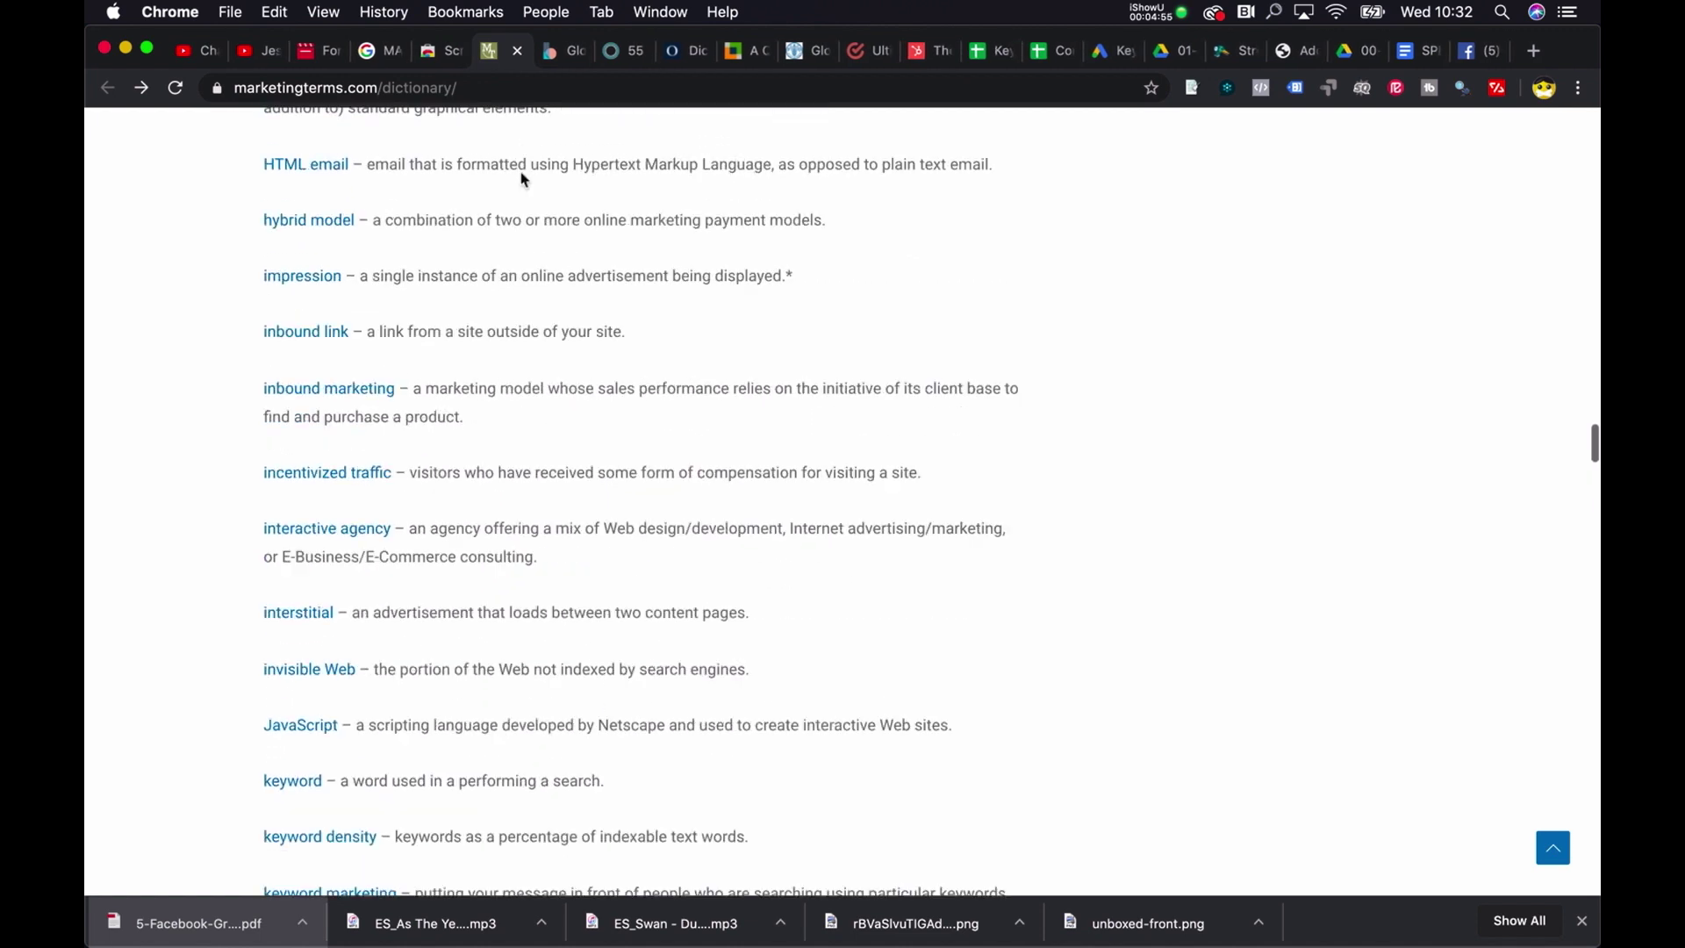
pyautogui.click(559, 52)
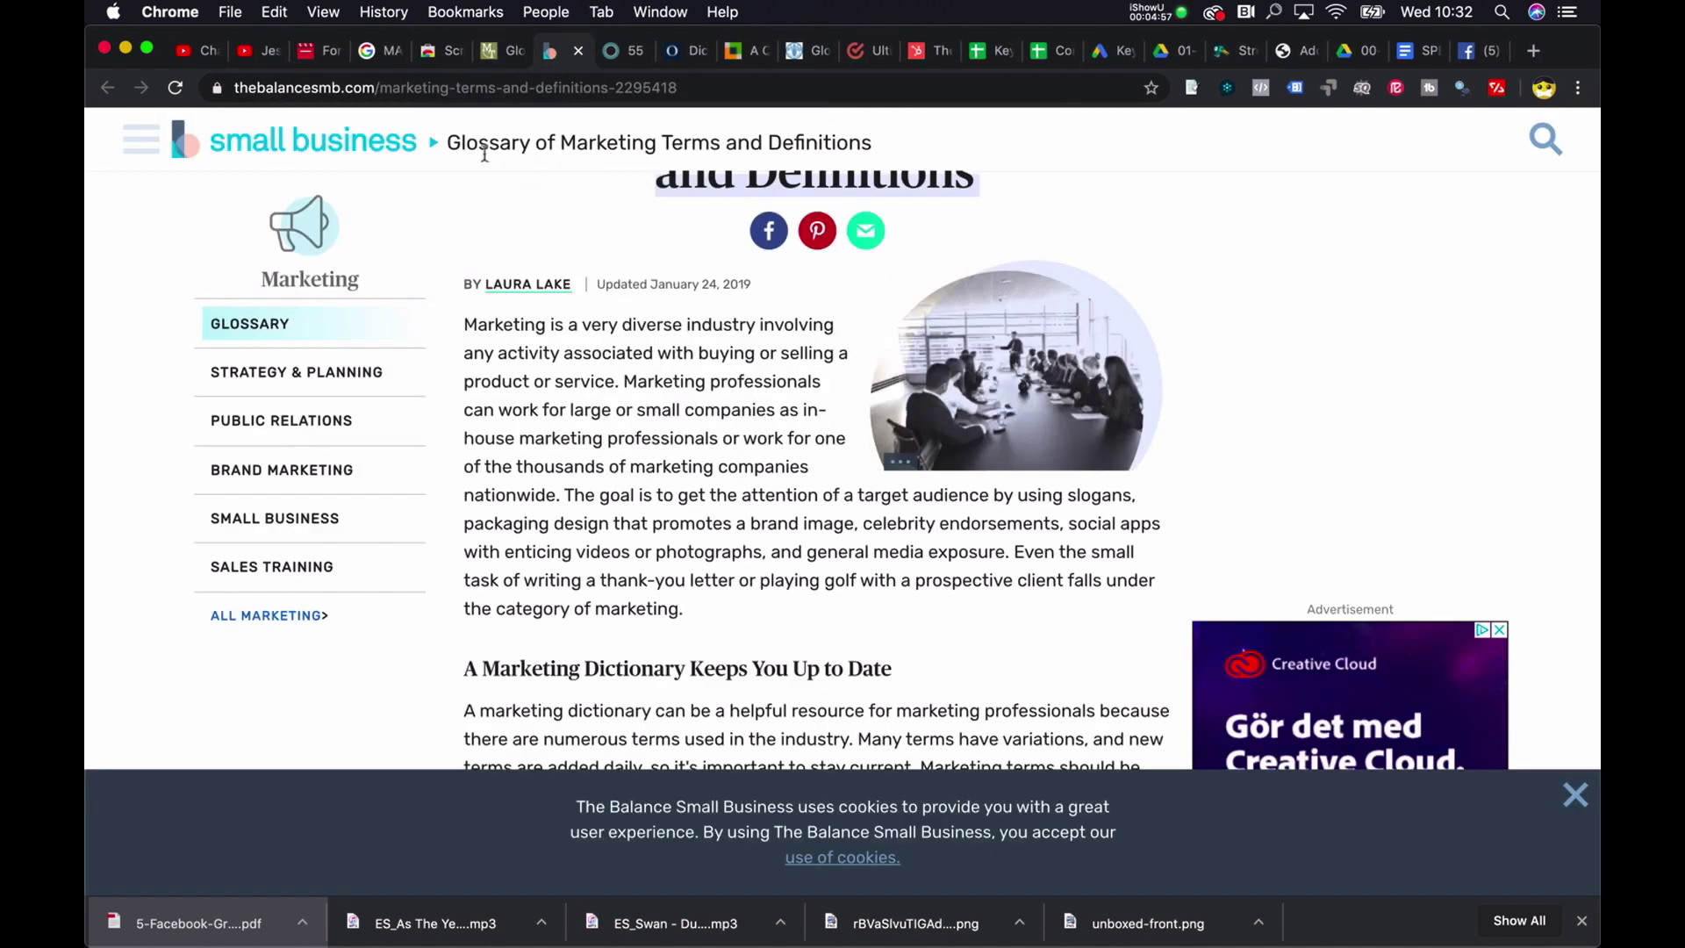
pyautogui.scroll(-10, 743, 470)
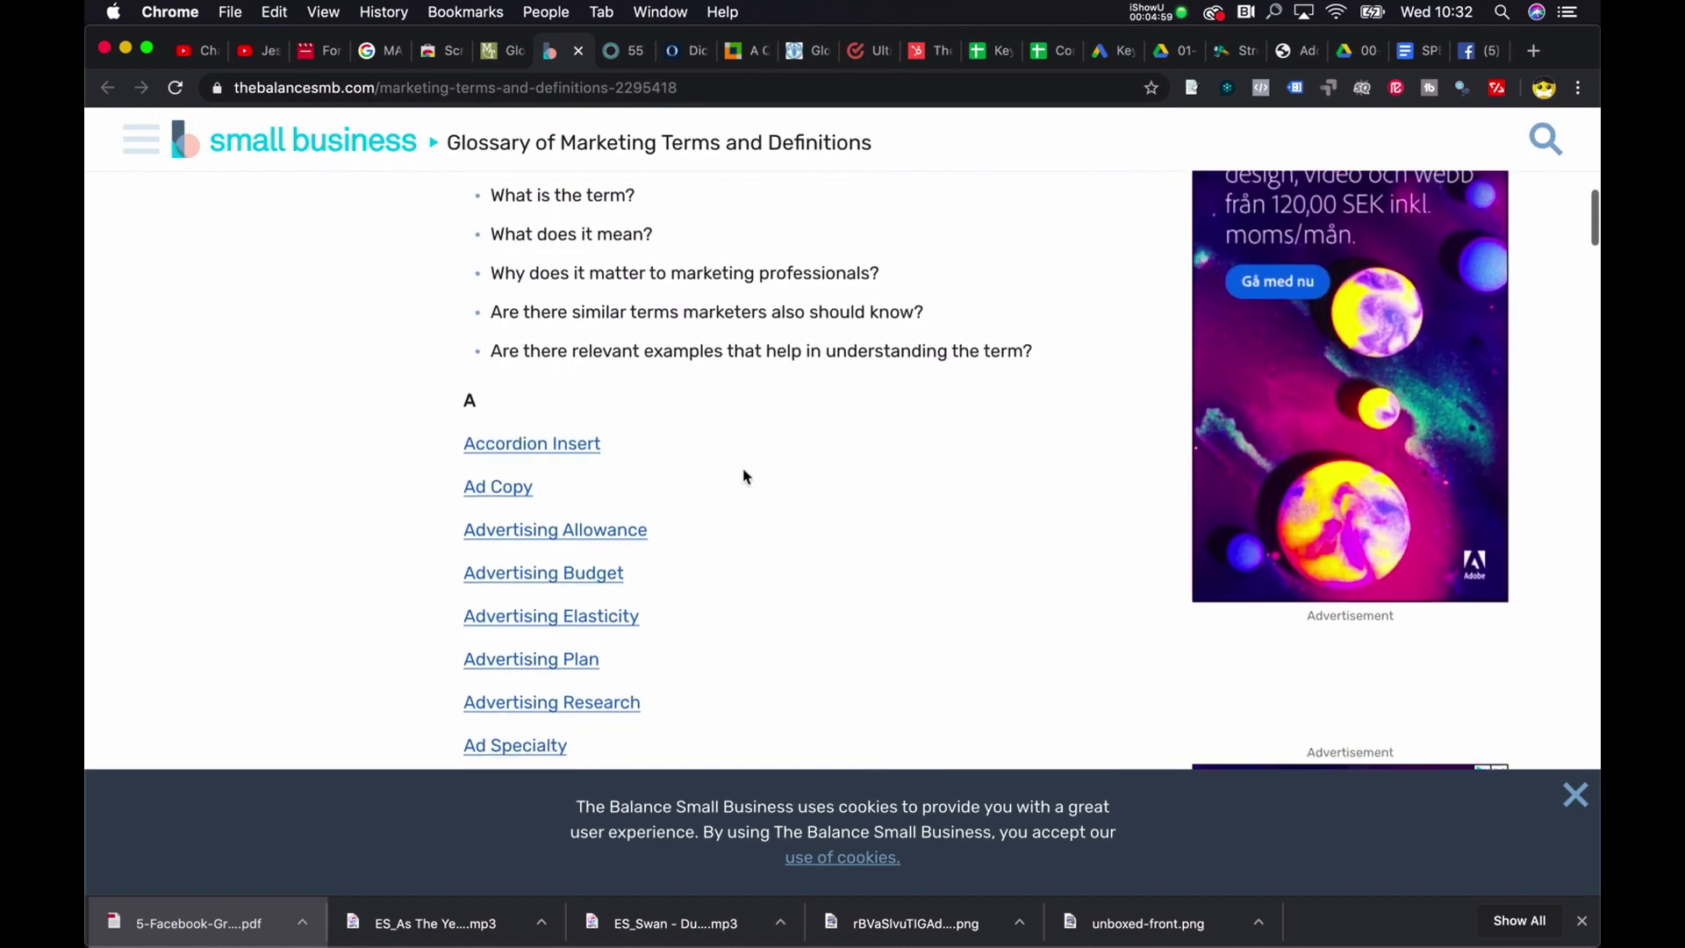
pyautogui.rightClick(648, 423)
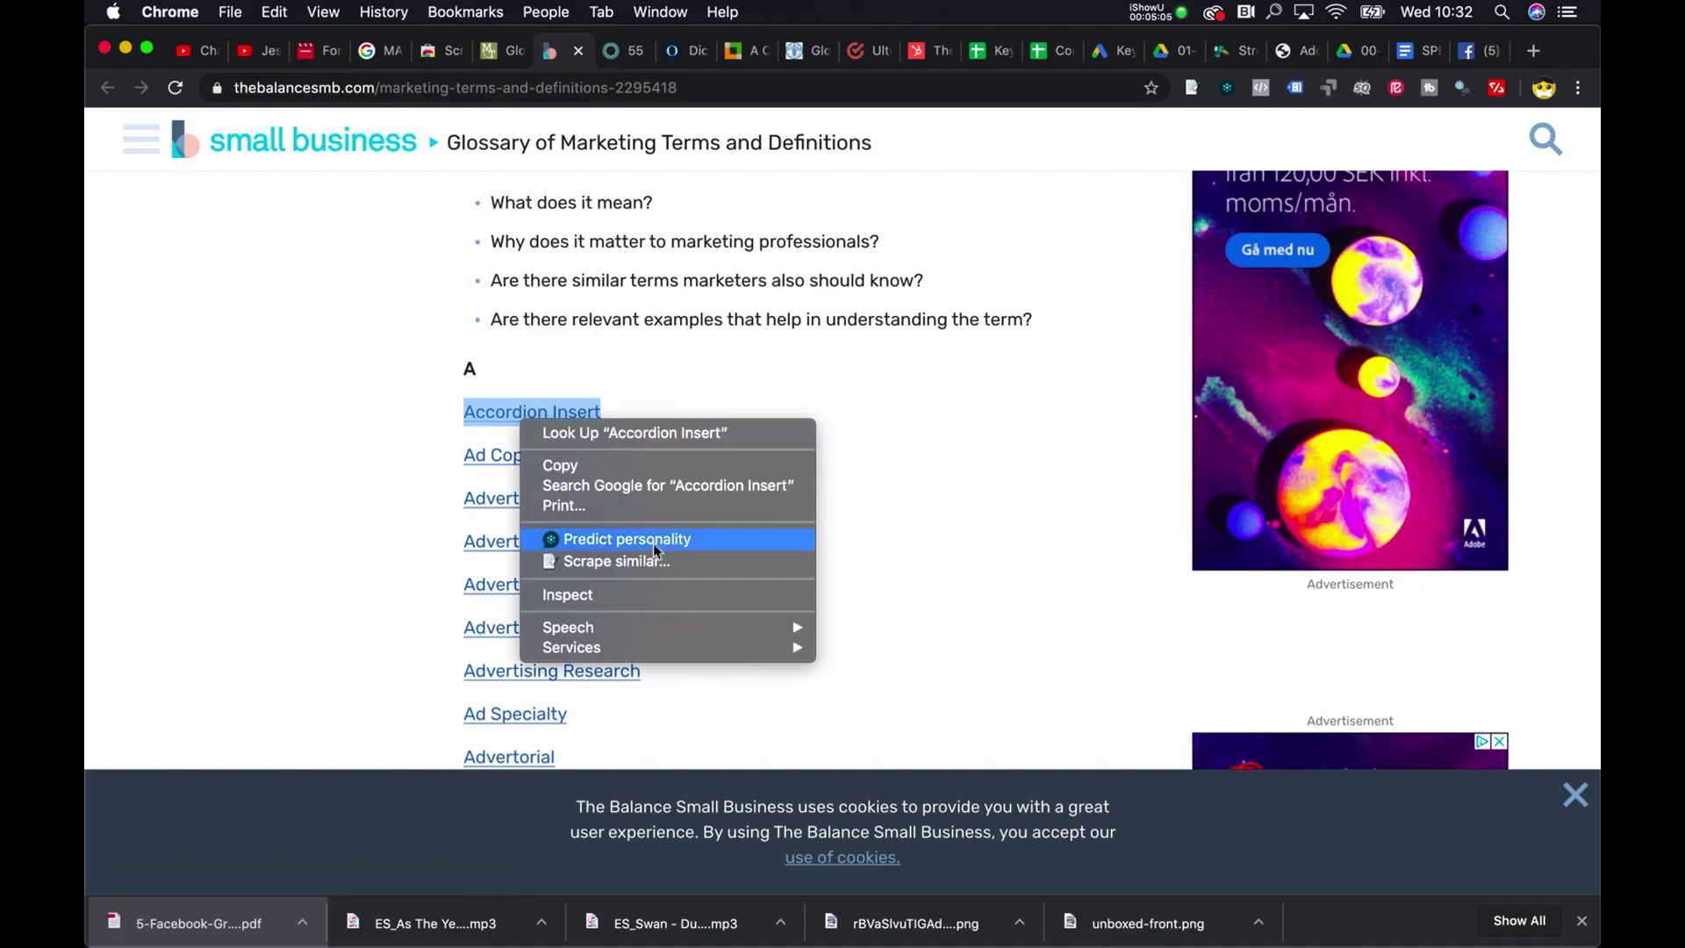
pyautogui.click(667, 557)
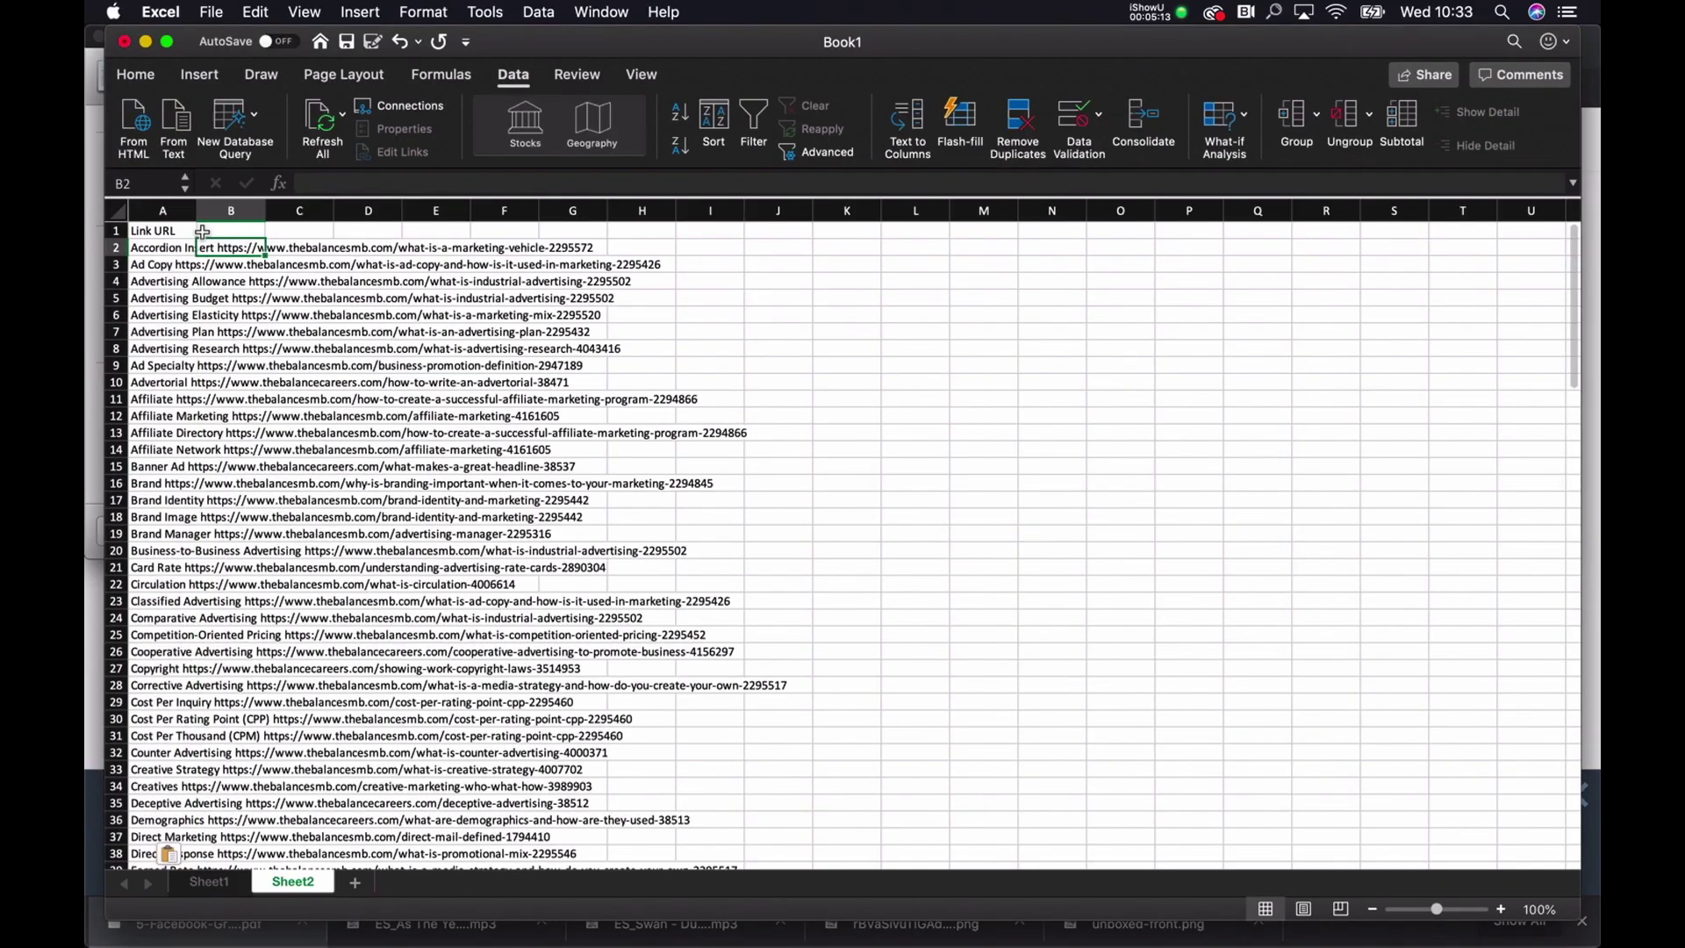
# Edit the pasted links from cell A2, then split Sheet3's numbered terms and confirm replacing existing contents
pyautogui.click(463, 182)
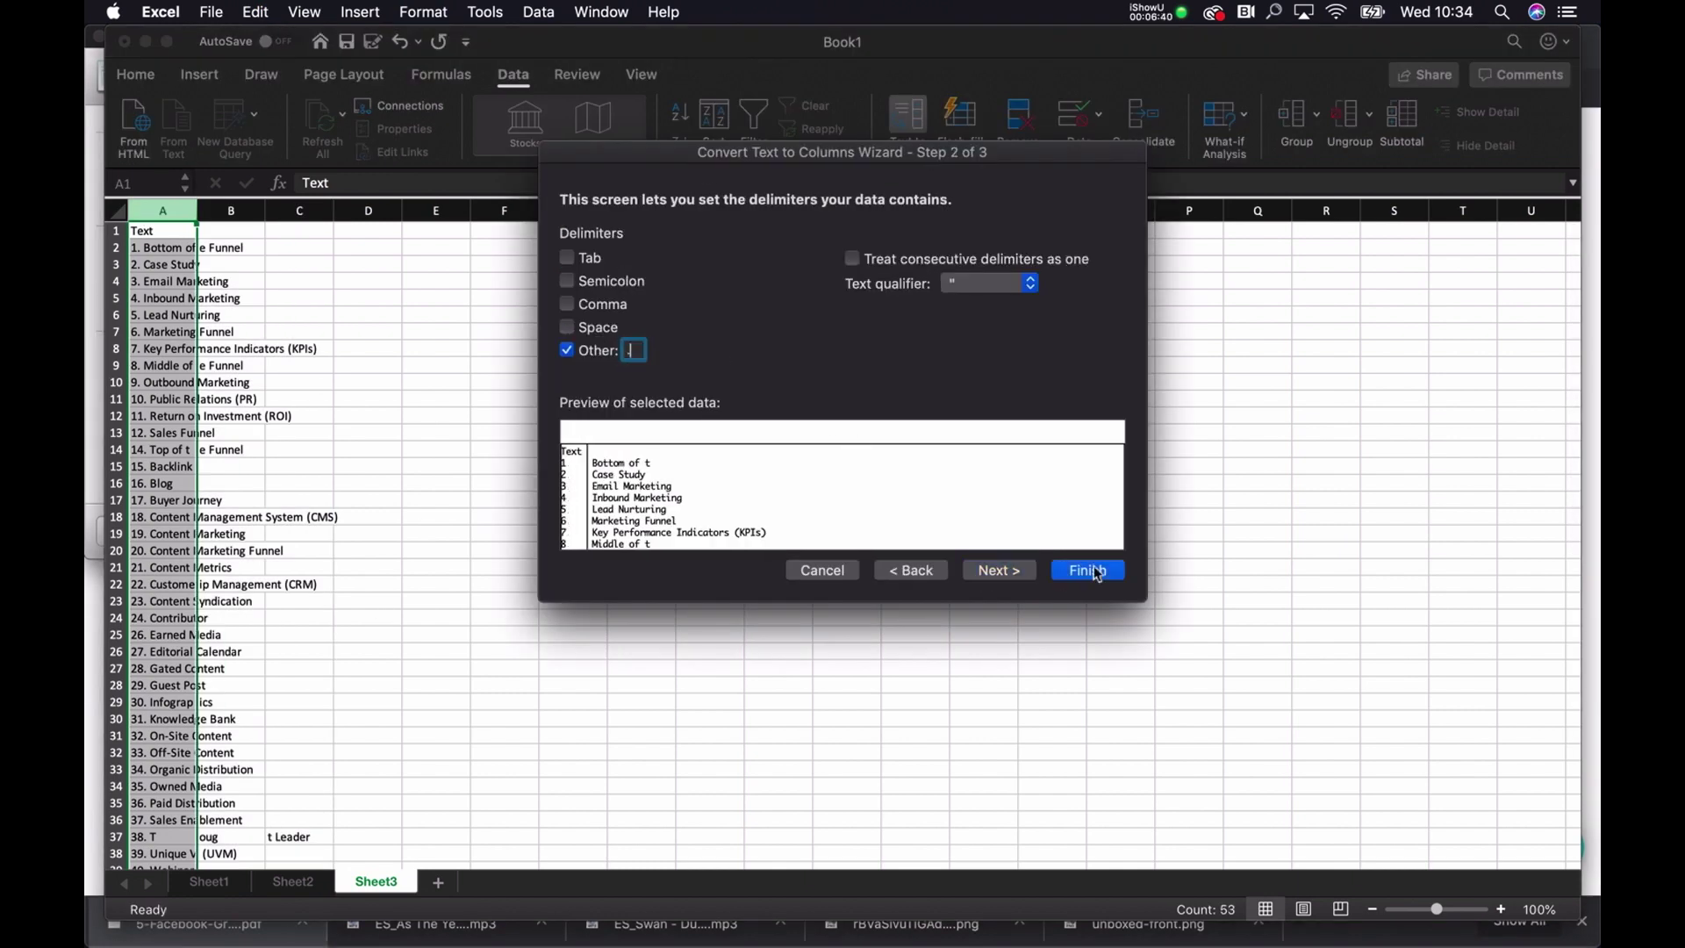
pyautogui.click(1088, 570)
pyautogui.click(1005, 344)
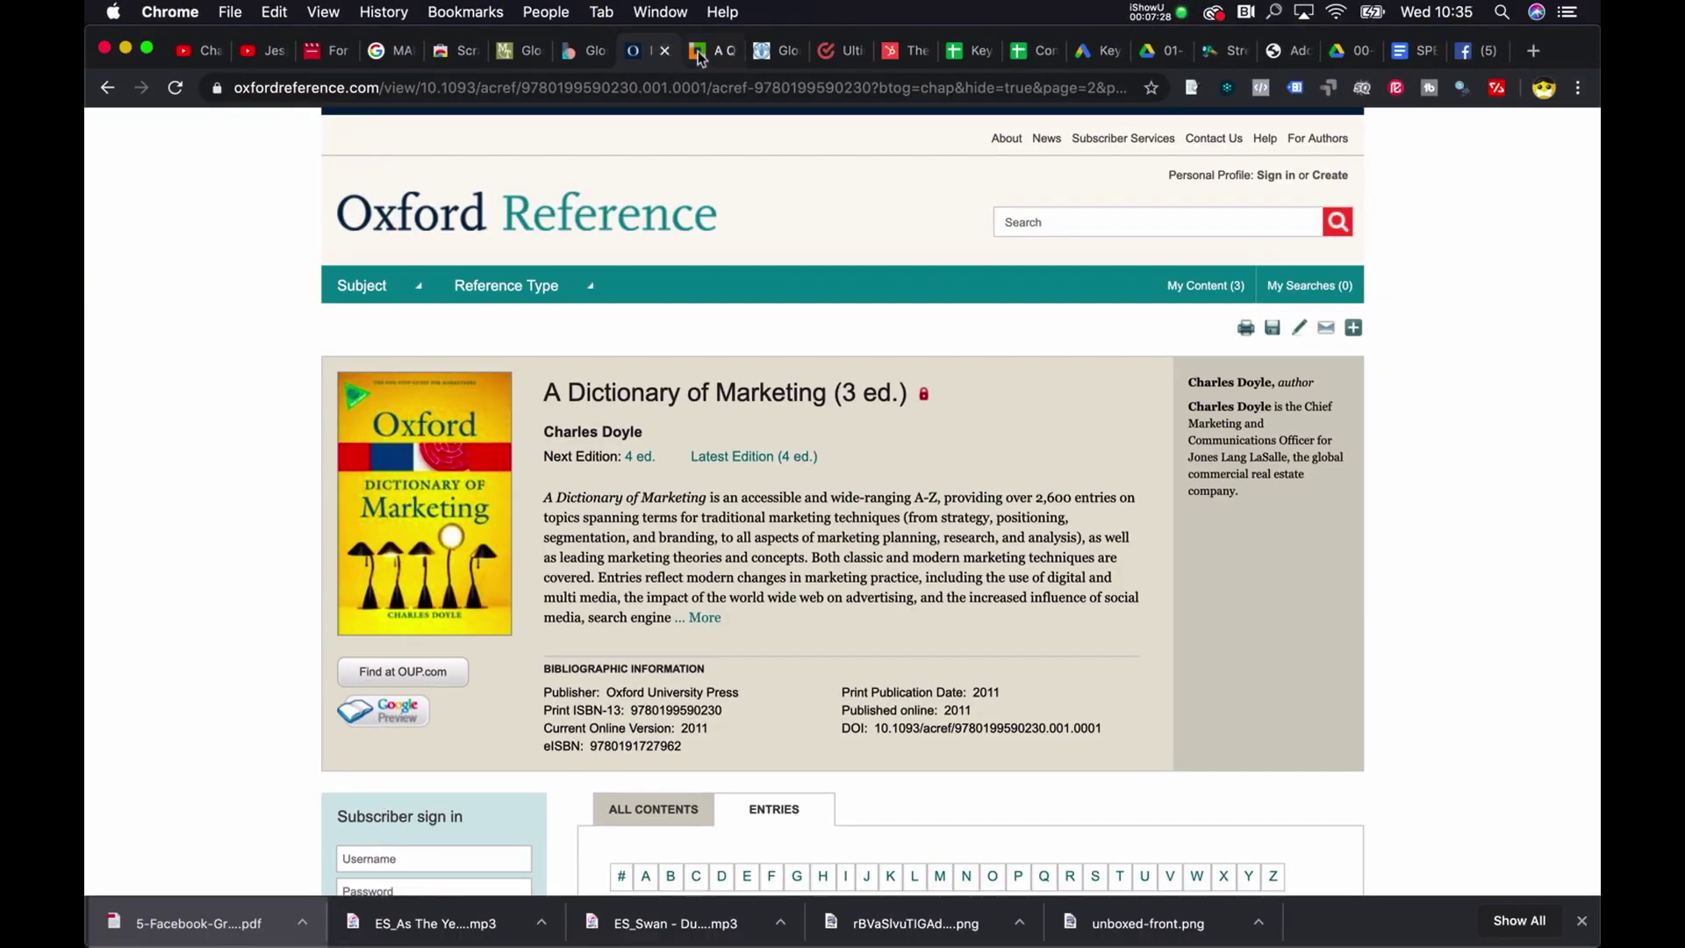
# On the A Quick Glossary page, scrape every entry like Content Marketing
pyautogui.click(699, 55)
pyautogui.moveTo(281, 557); pyautogui.dragTo(470, 725)
pyautogui.rightClick(501, 629)
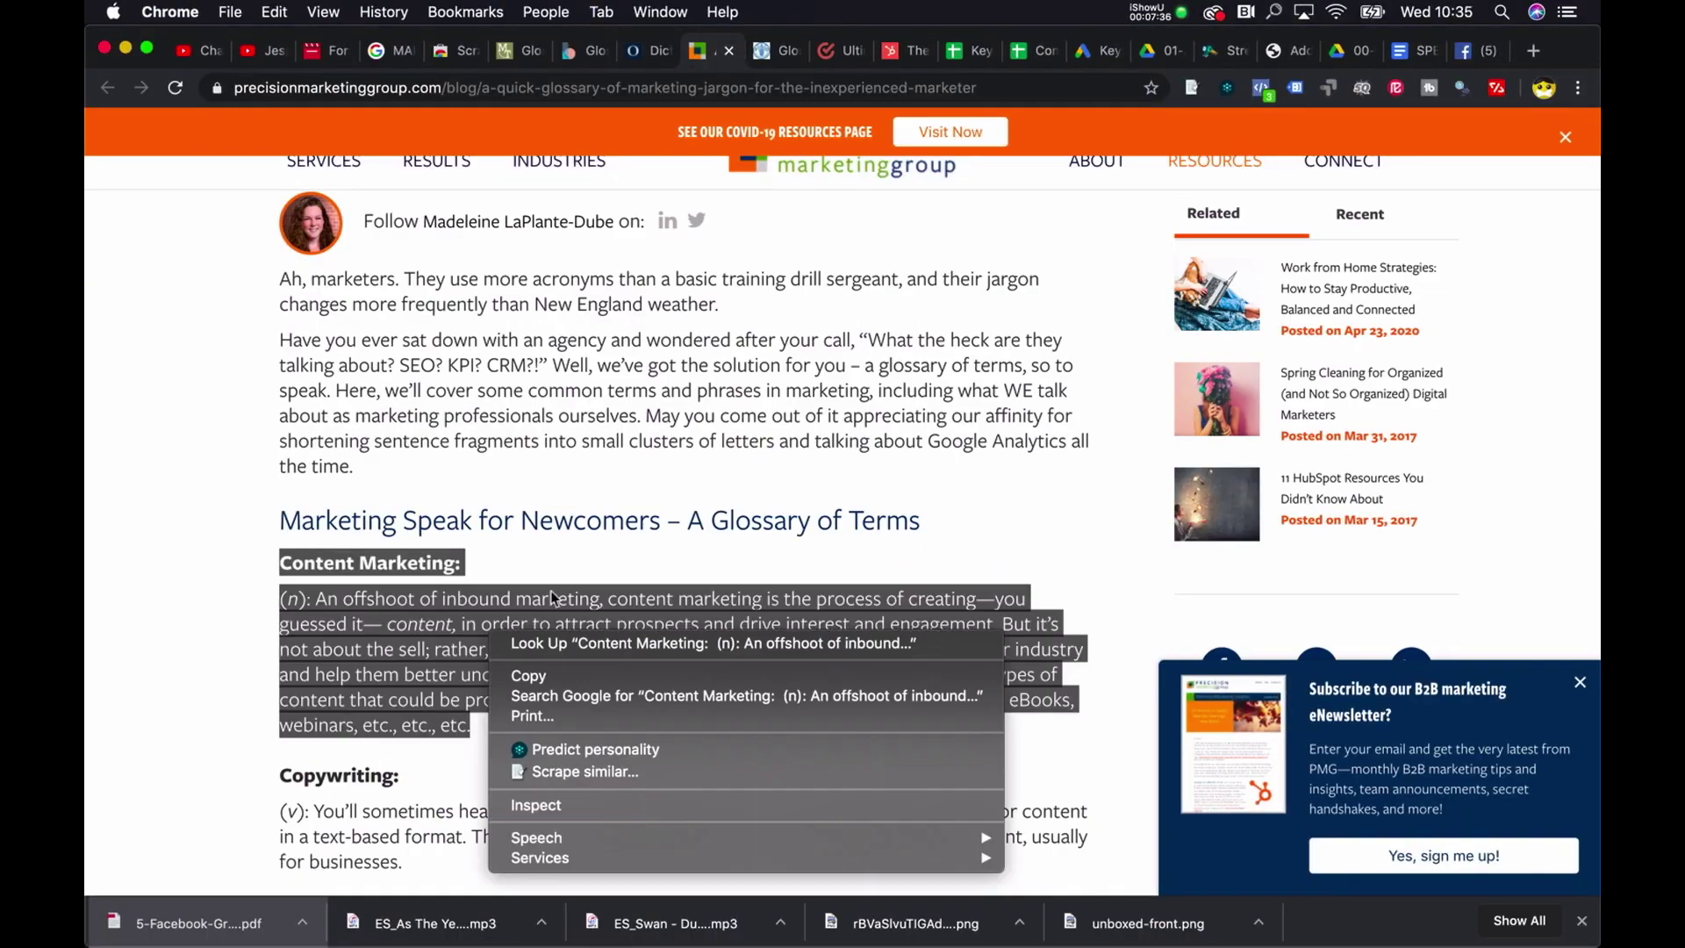
pyautogui.click(544, 768)
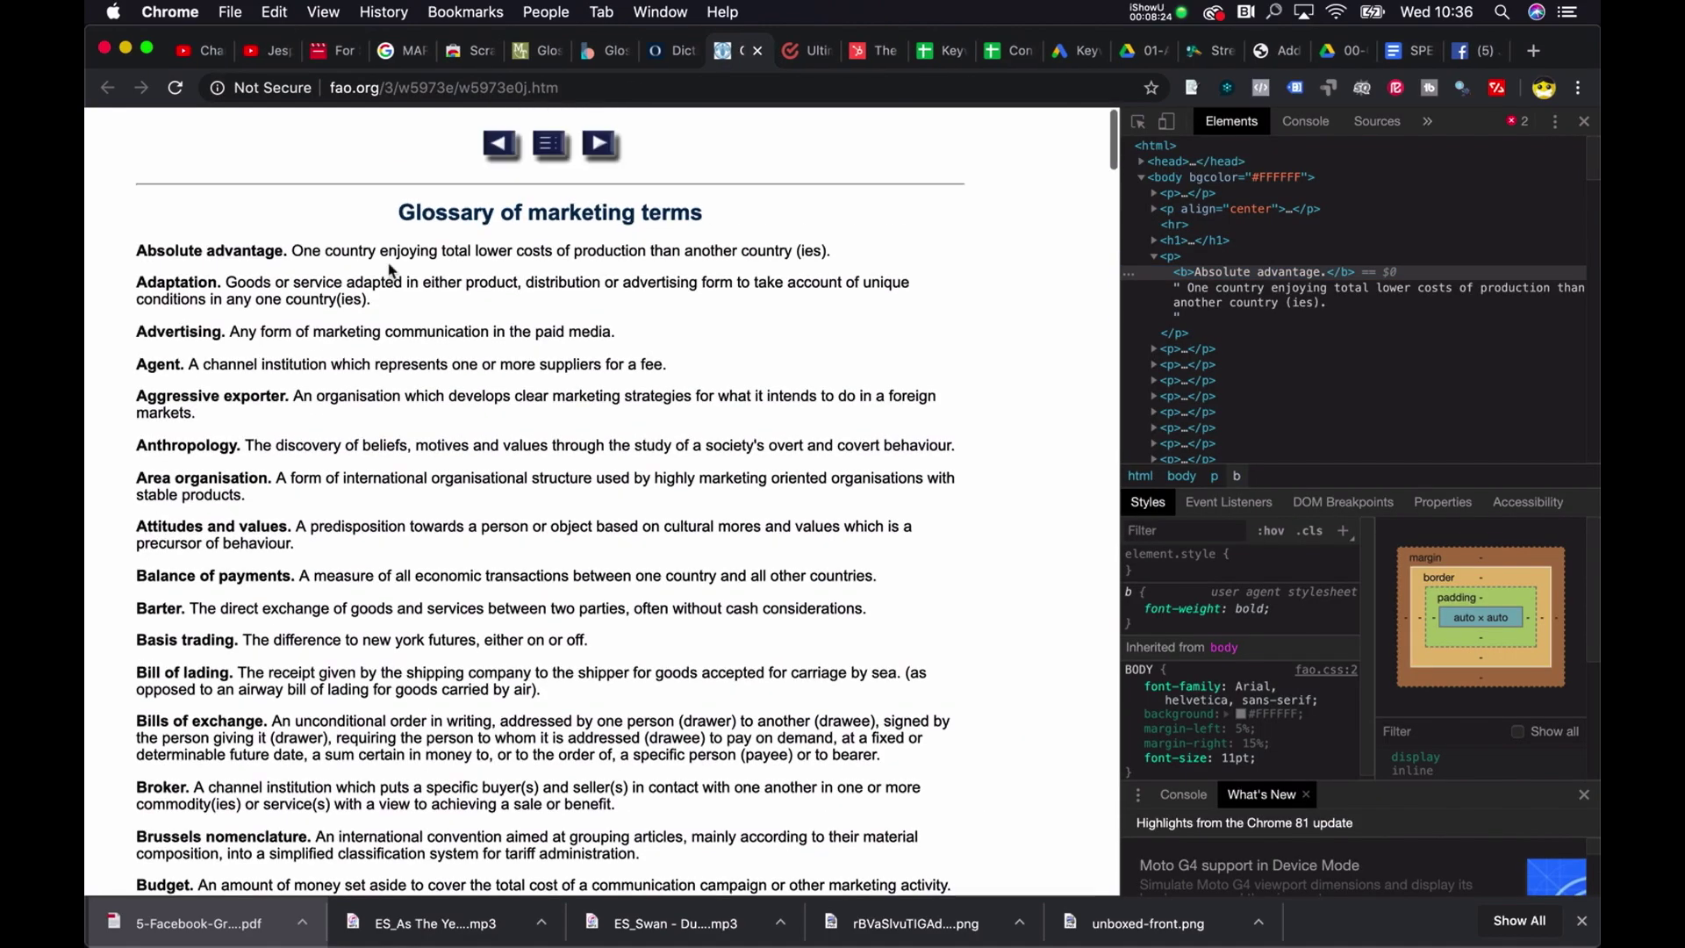
# Scrape glossary terms like Absolute advantage, then bring up the Keyword Generator spreadsheet
pyautogui.moveTo(134, 242); pyautogui.dragTo(290, 243)
pyautogui.rightClick(149, 237)
pyautogui.click(202, 421)
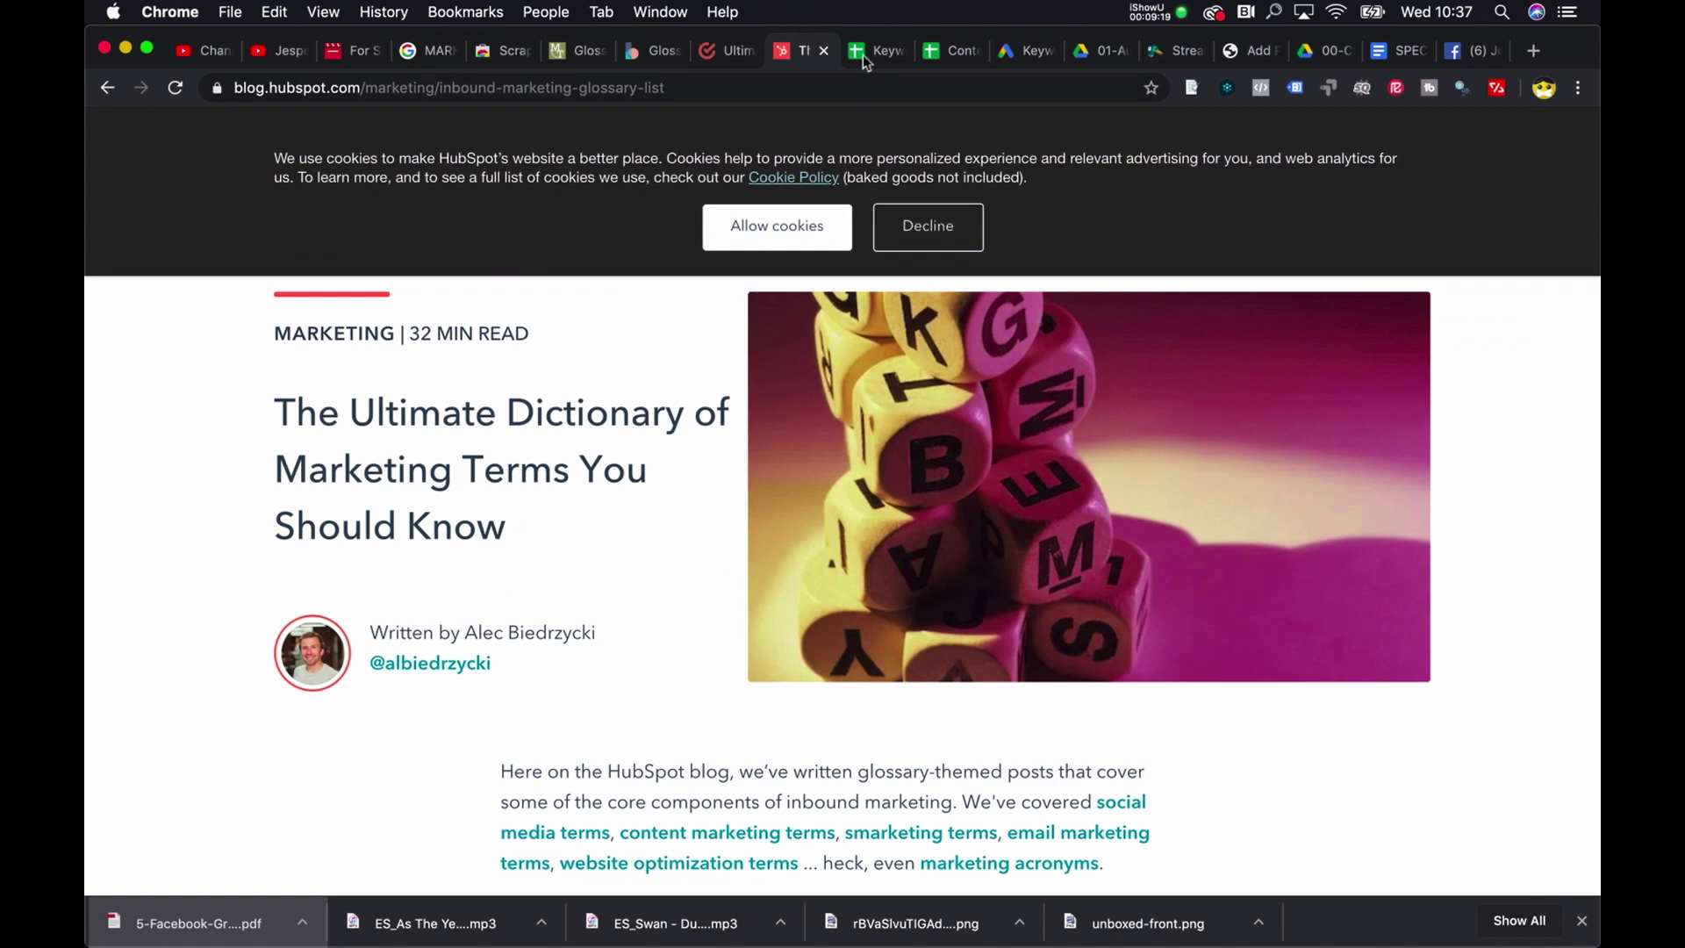
pyautogui.click(864, 54)
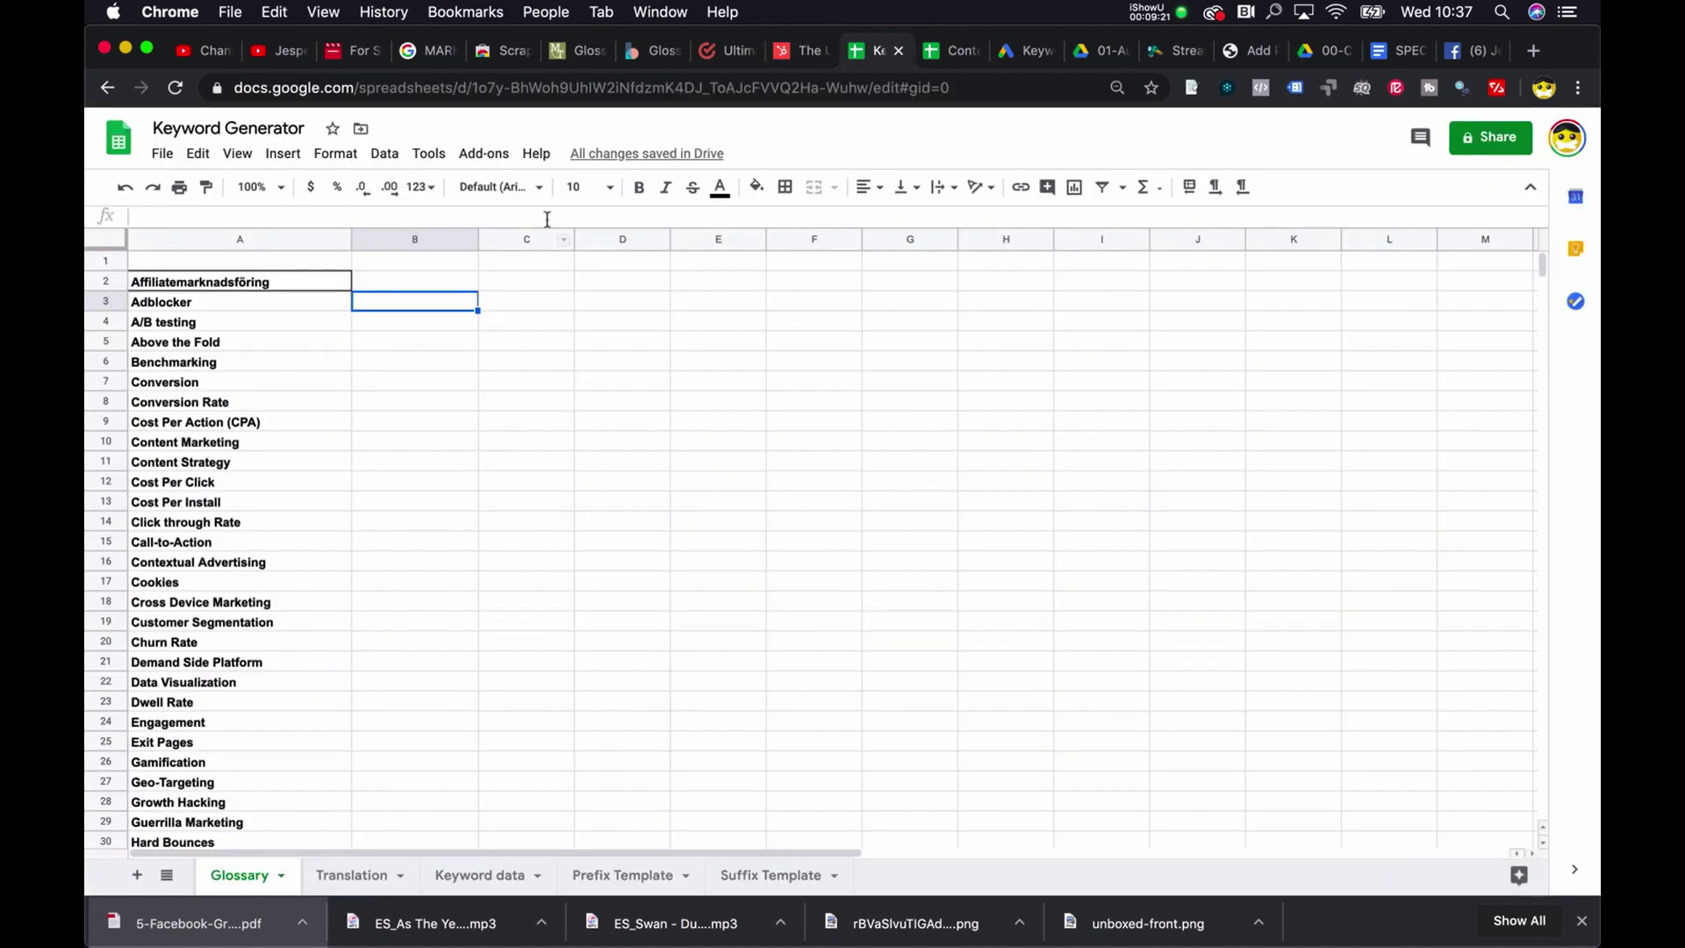
# In Excel Book1, review the glossary lists on Sheet1 through Sheet5
pyautogui.hotkey('ctrl', 'Up')
pyautogui.click(1229, 711)
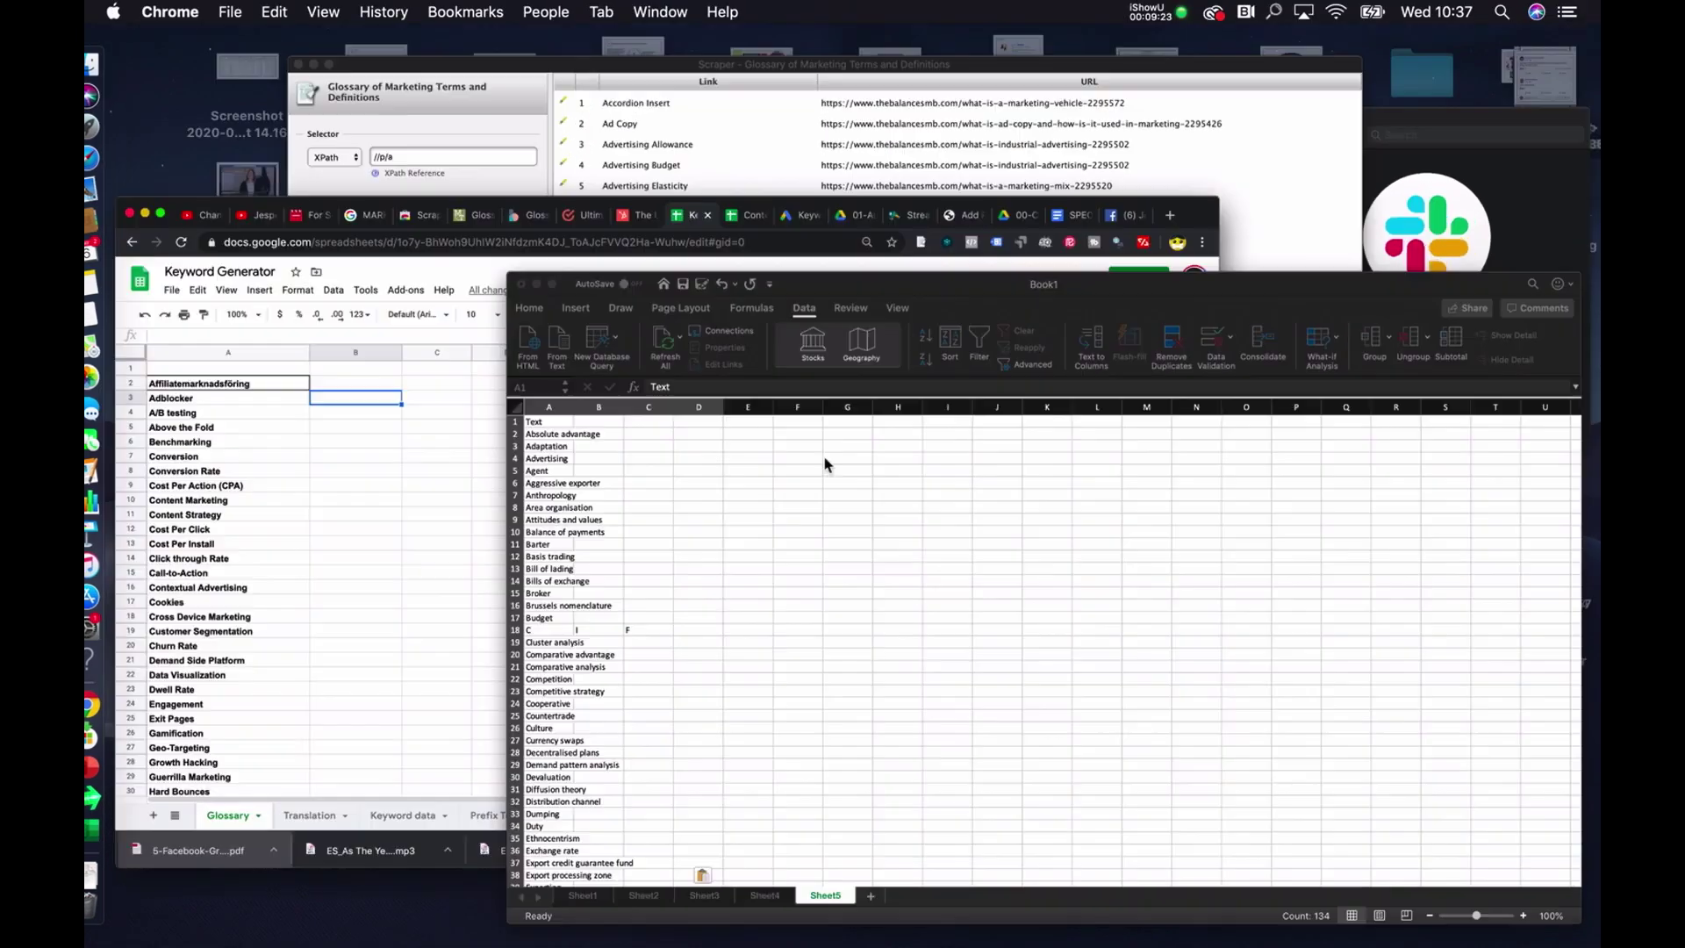
pyautogui.click(209, 881)
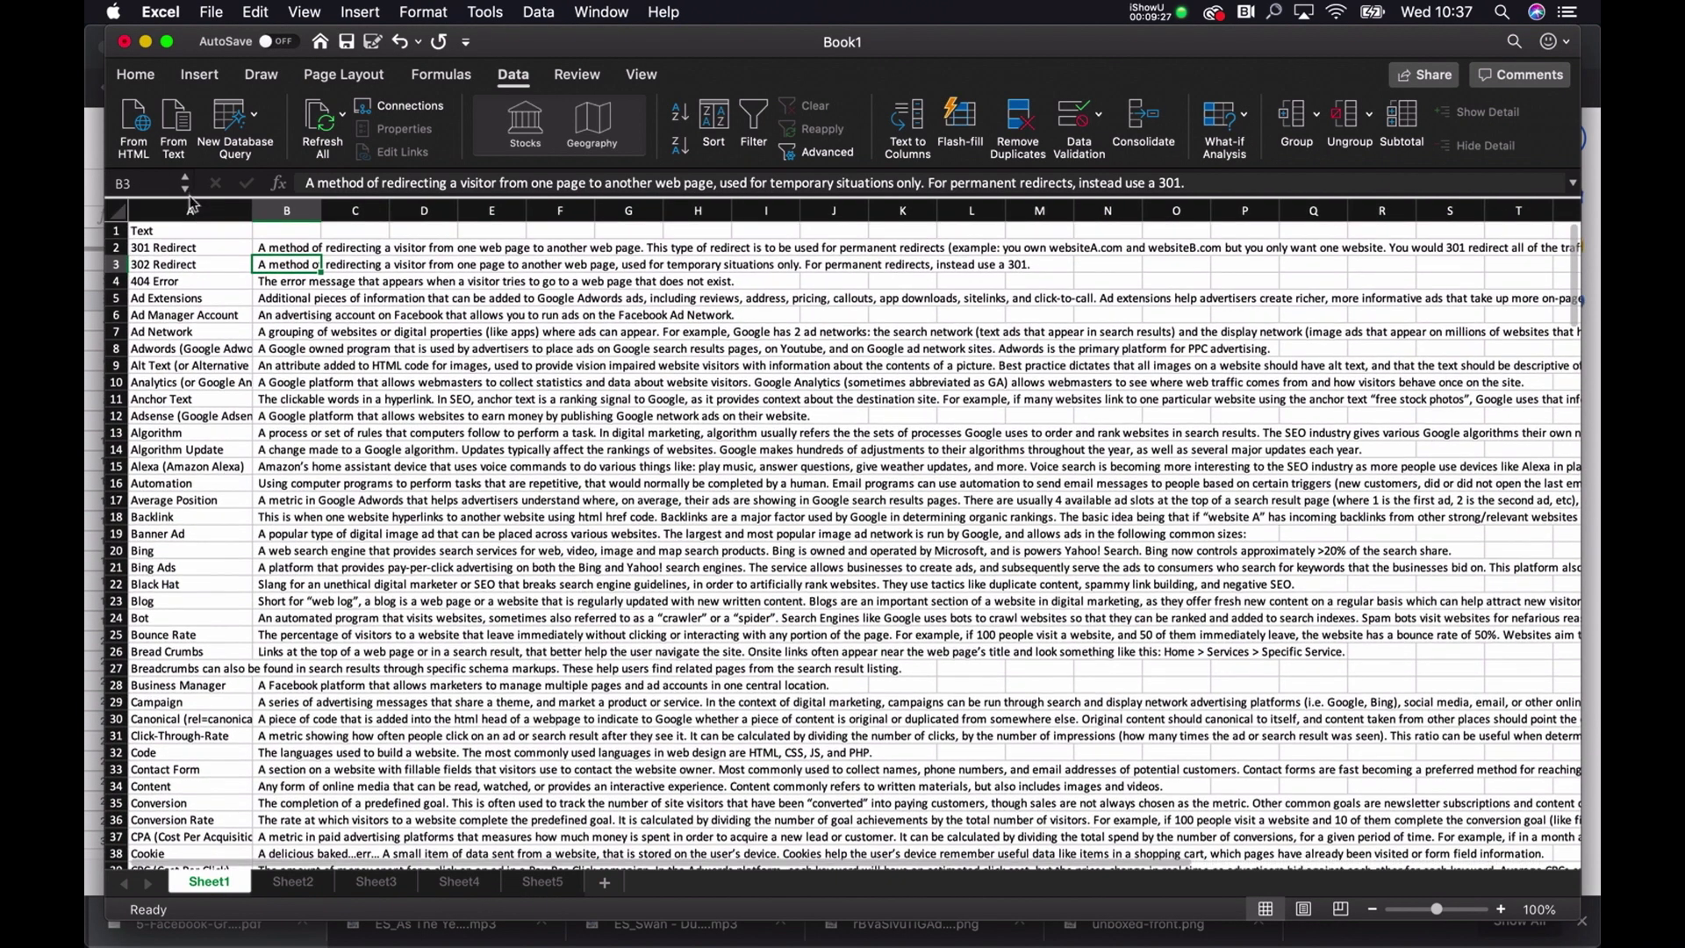
pyautogui.click(190, 203)
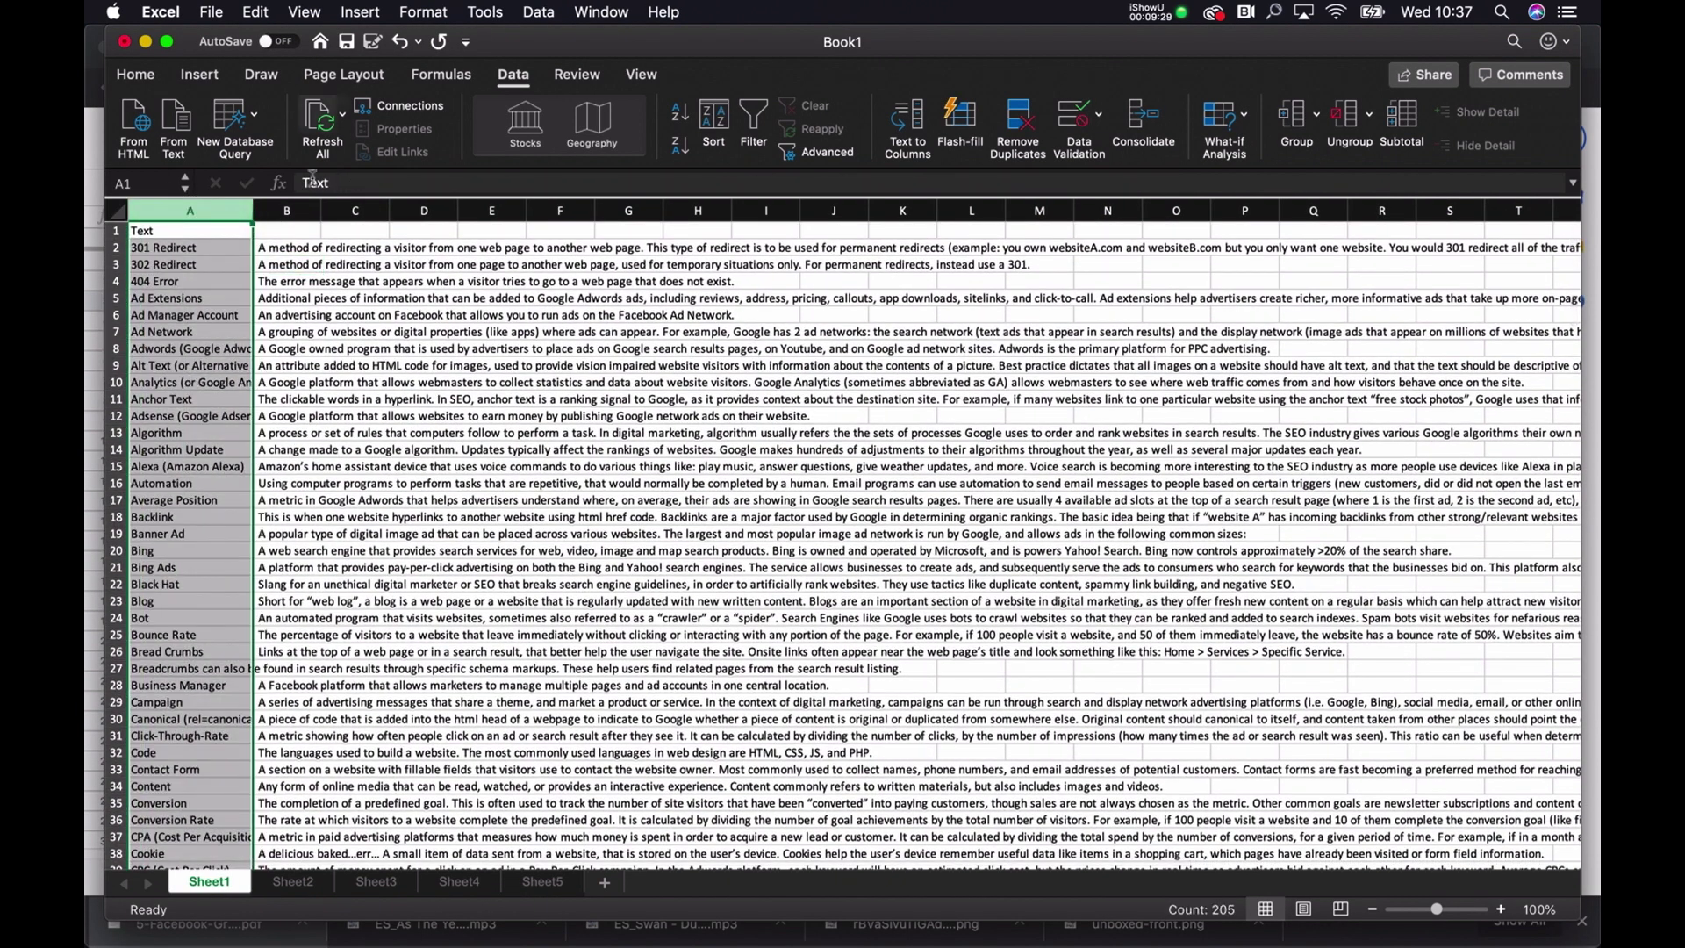
pyautogui.click(284, 210)
pyautogui.click(292, 881)
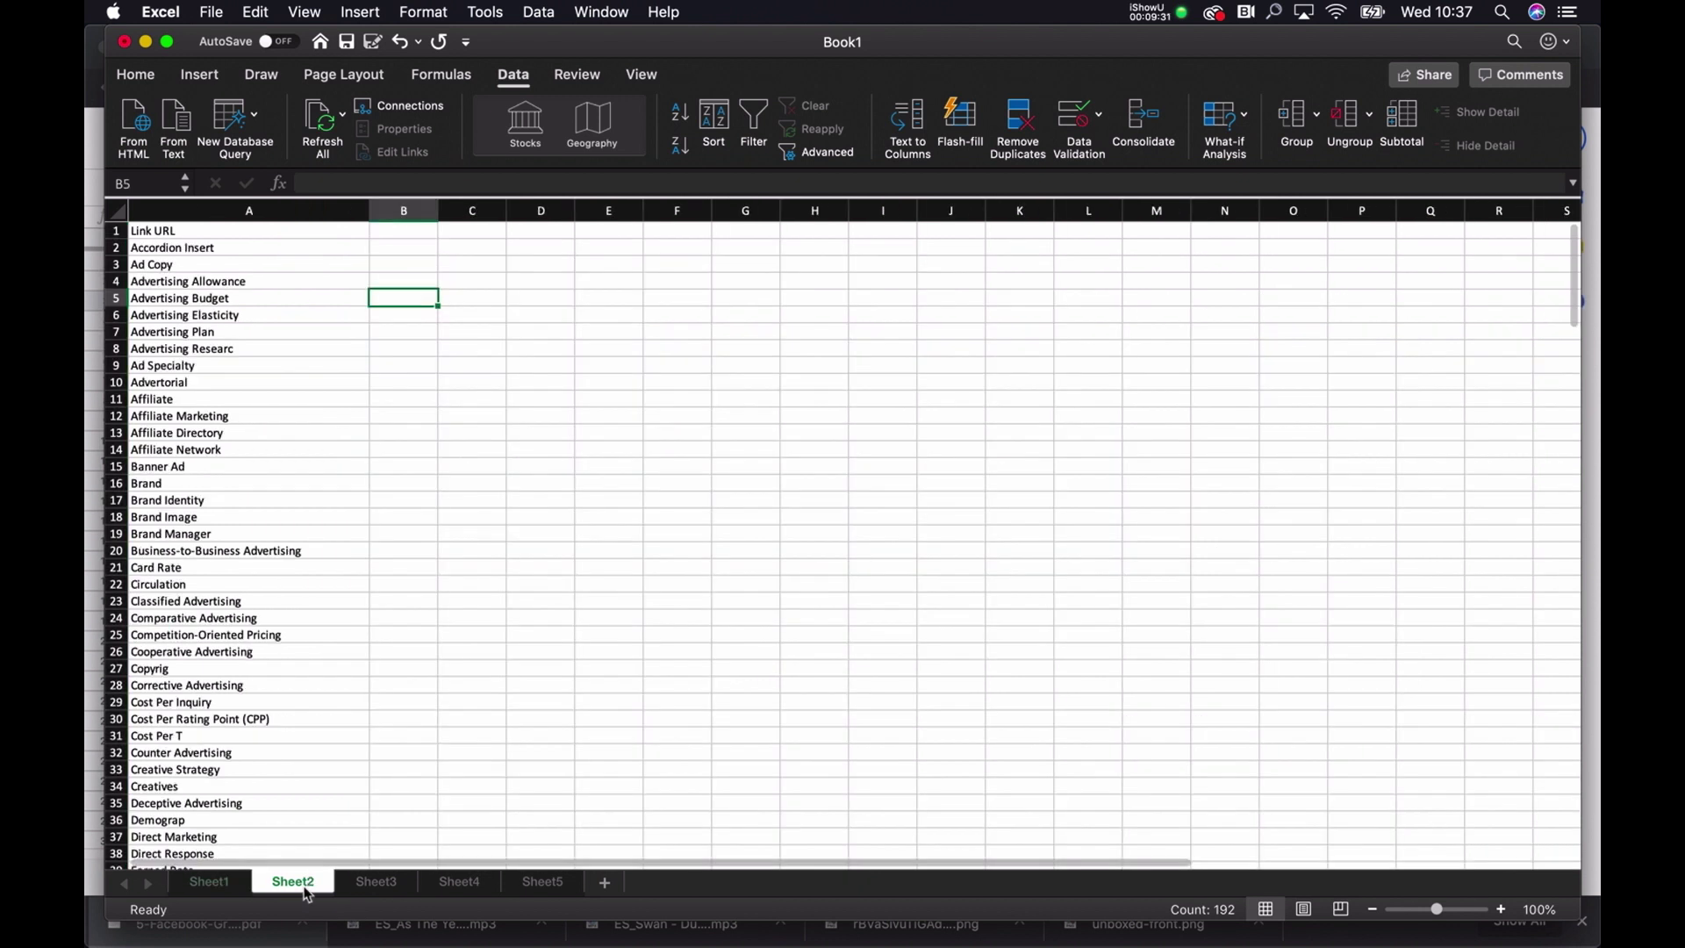
pyautogui.click(220, 210)
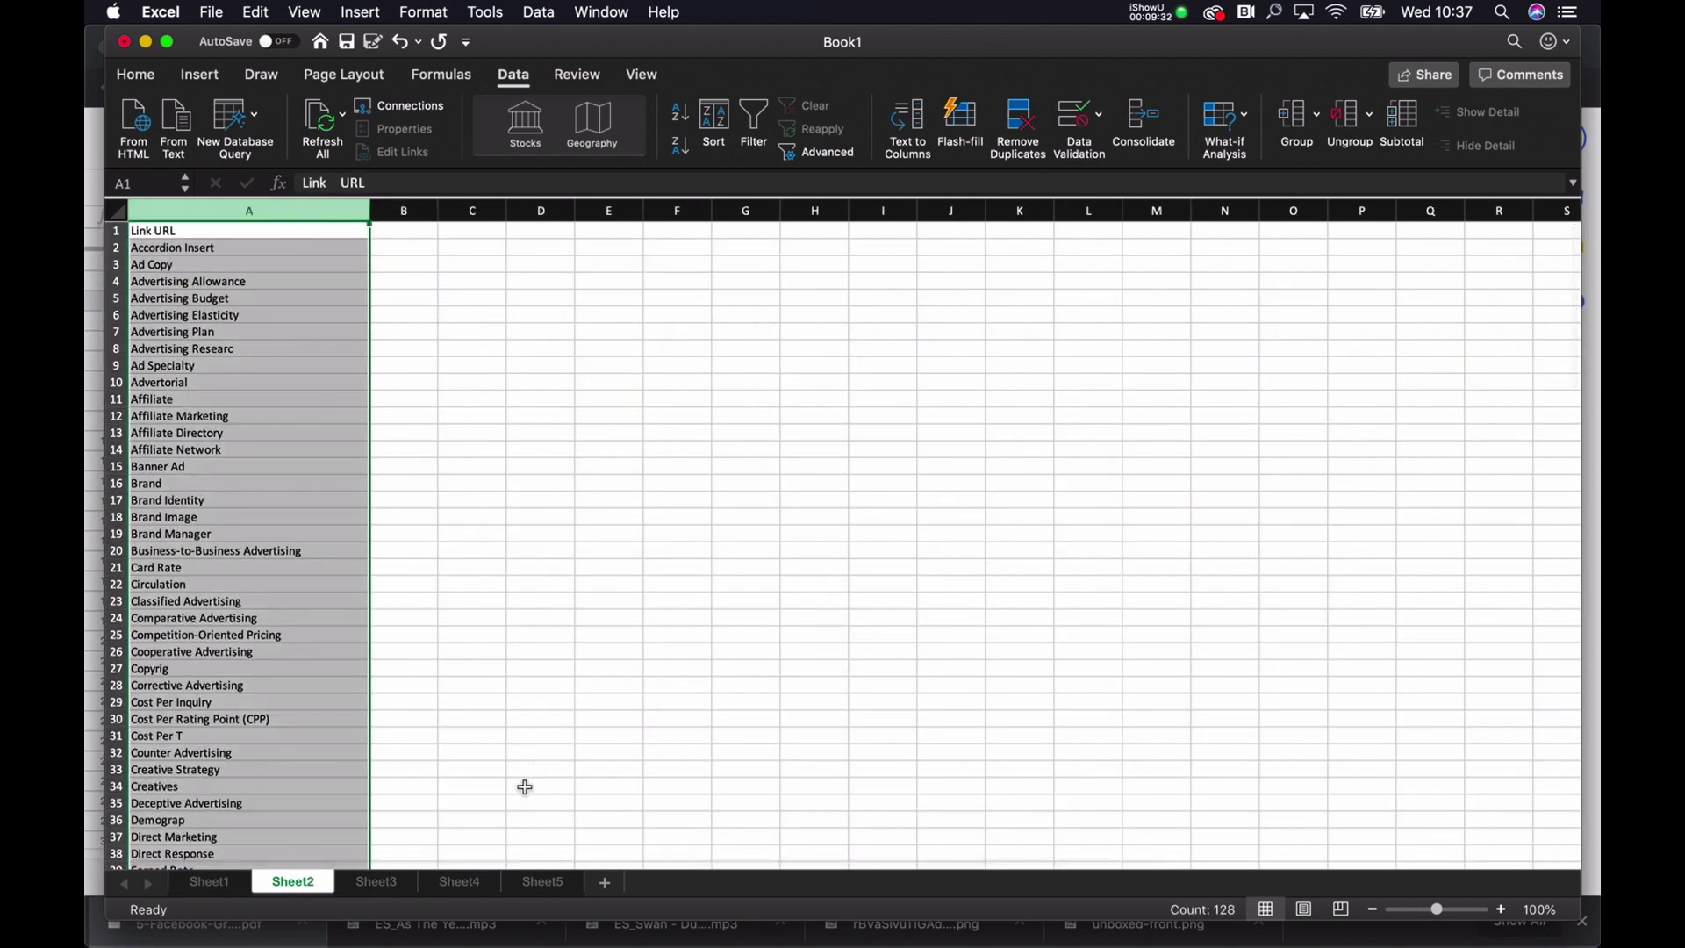
pyautogui.click(377, 881)
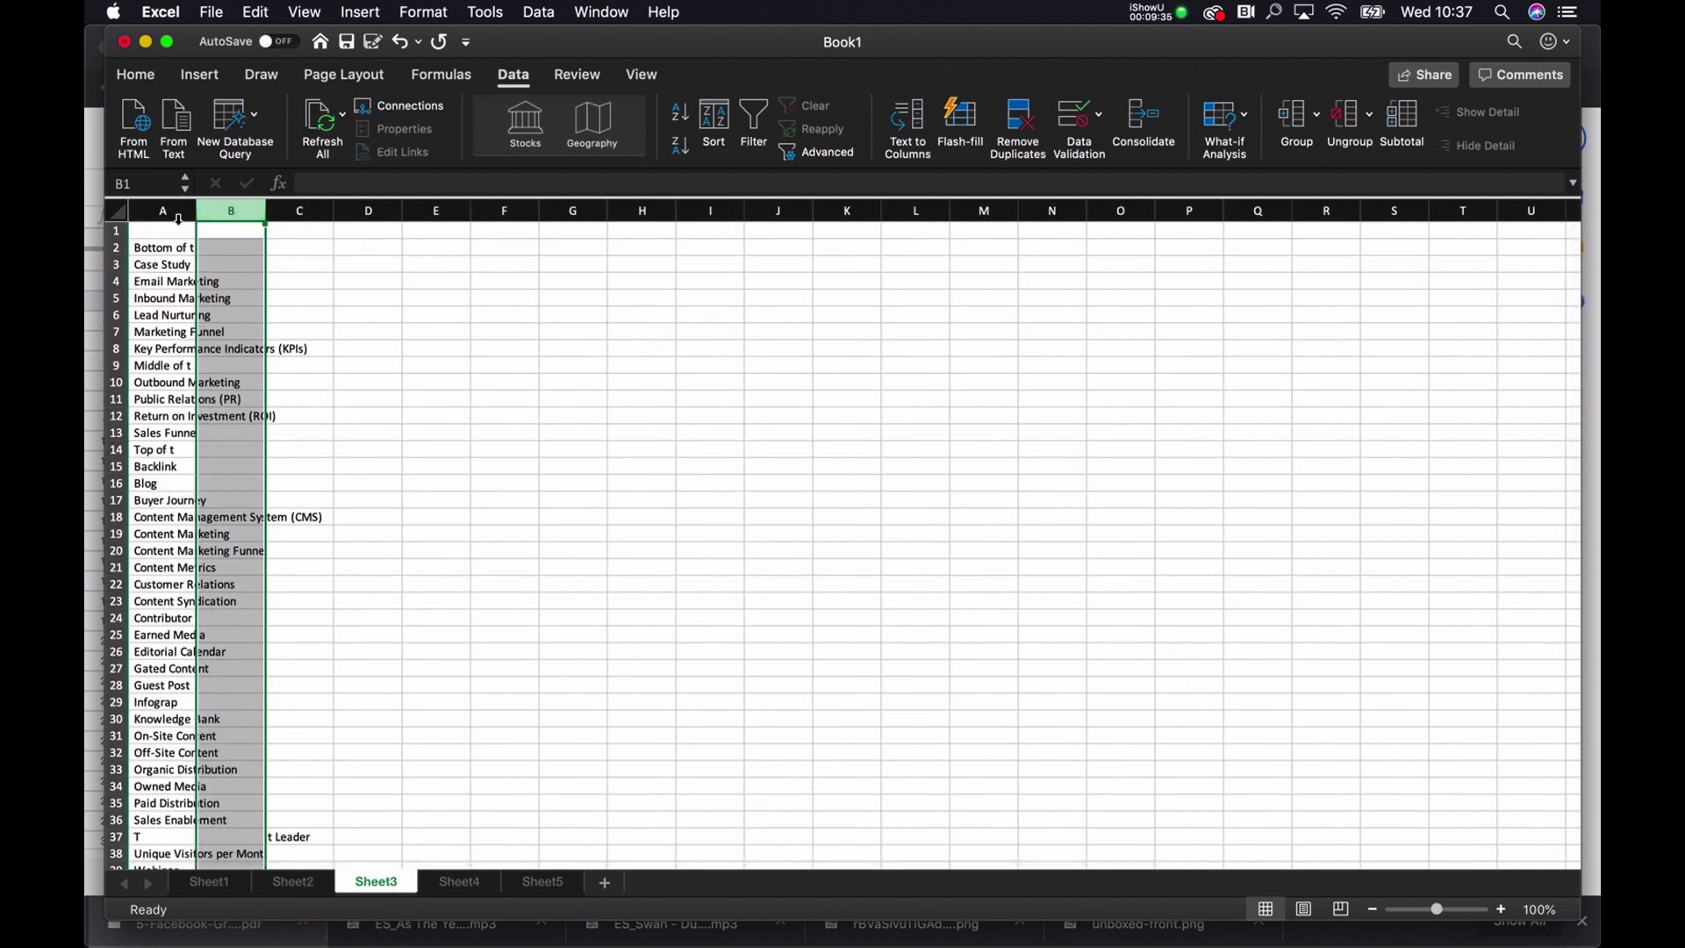
pyautogui.click(459, 882)
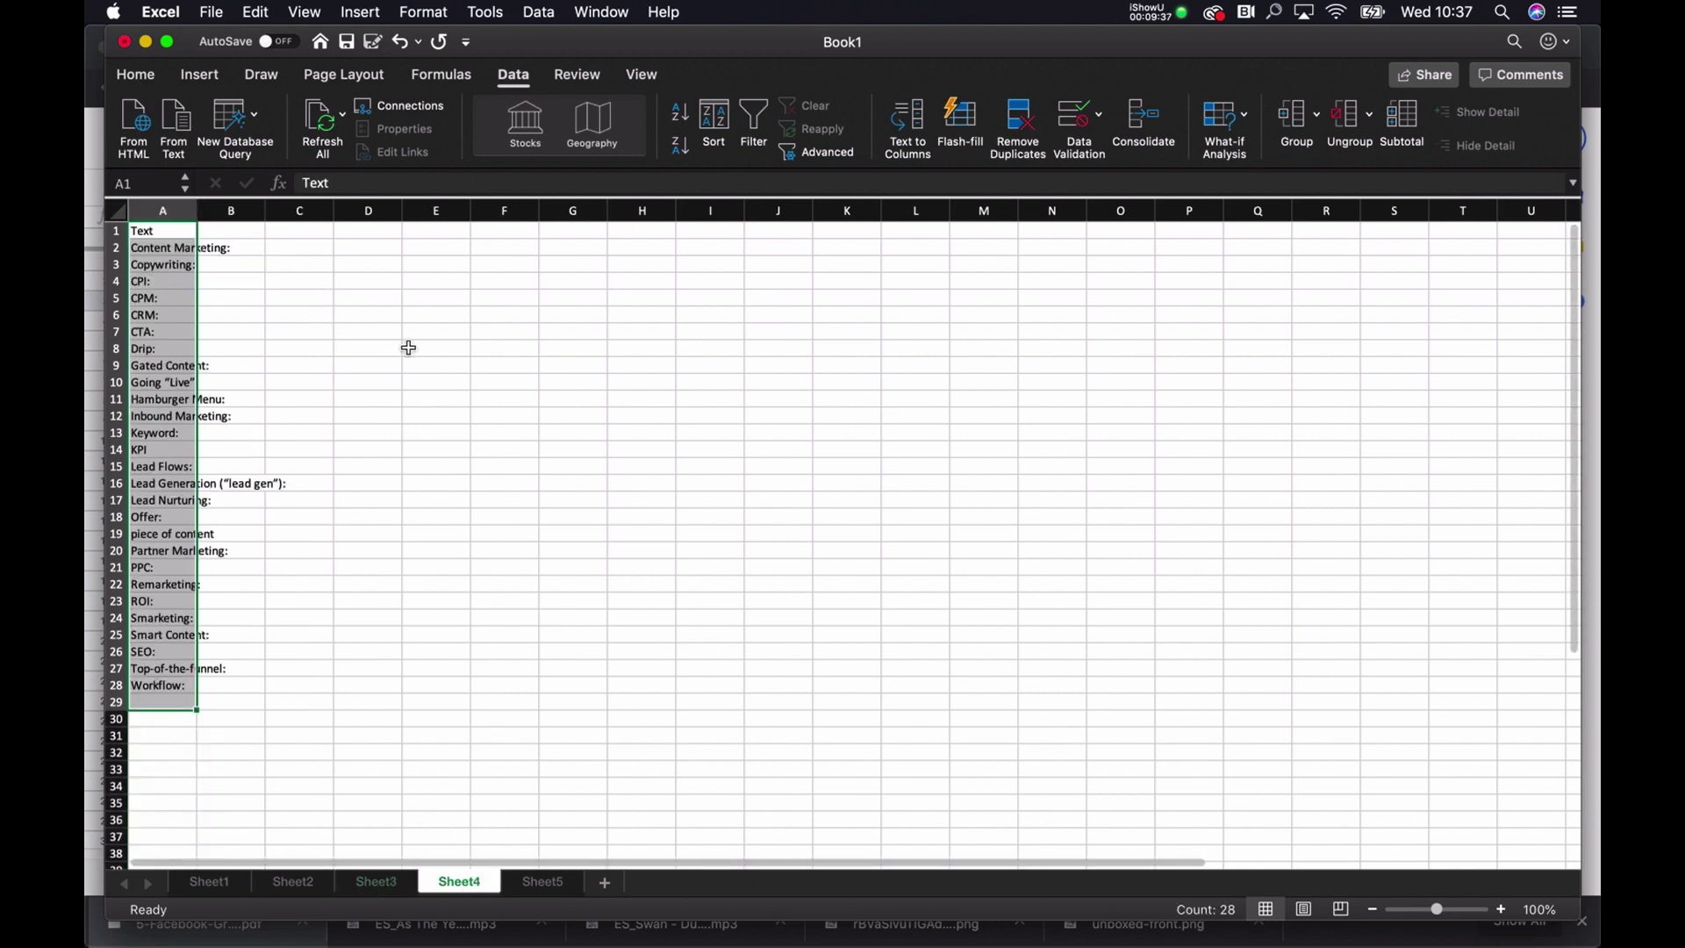
pyautogui.click(537, 883)
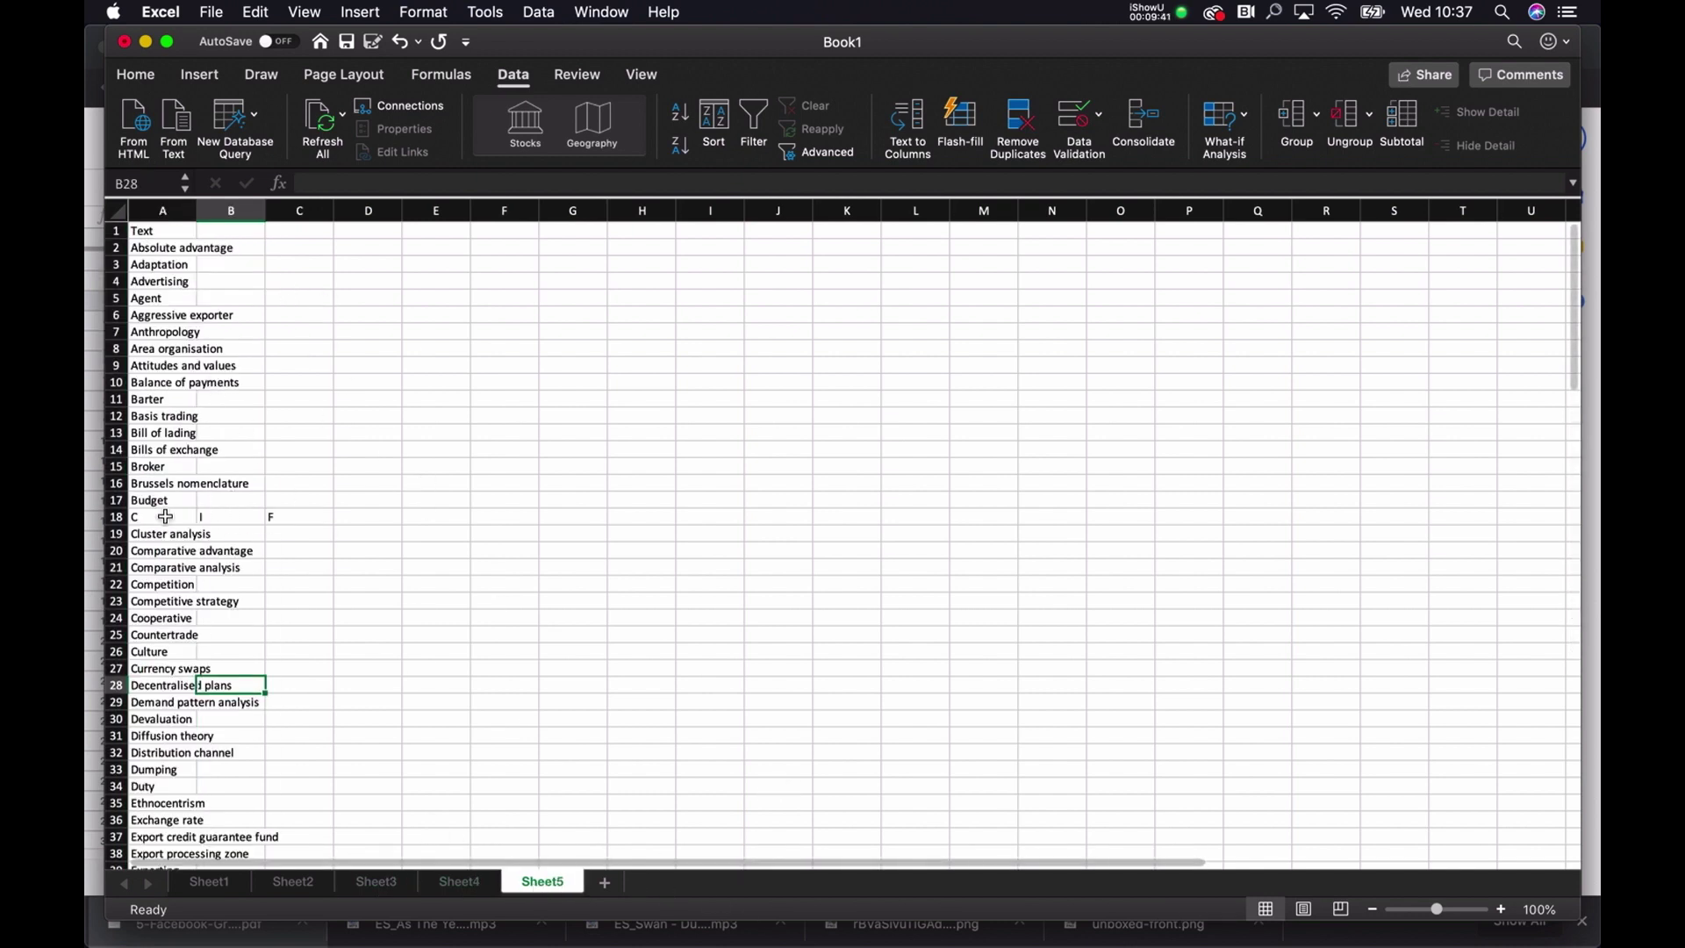
# Clear the stray entries in row 18 of Sheet5 and delete the row
pyautogui.moveTo(294, 516); pyautogui.dragTo(131, 518)
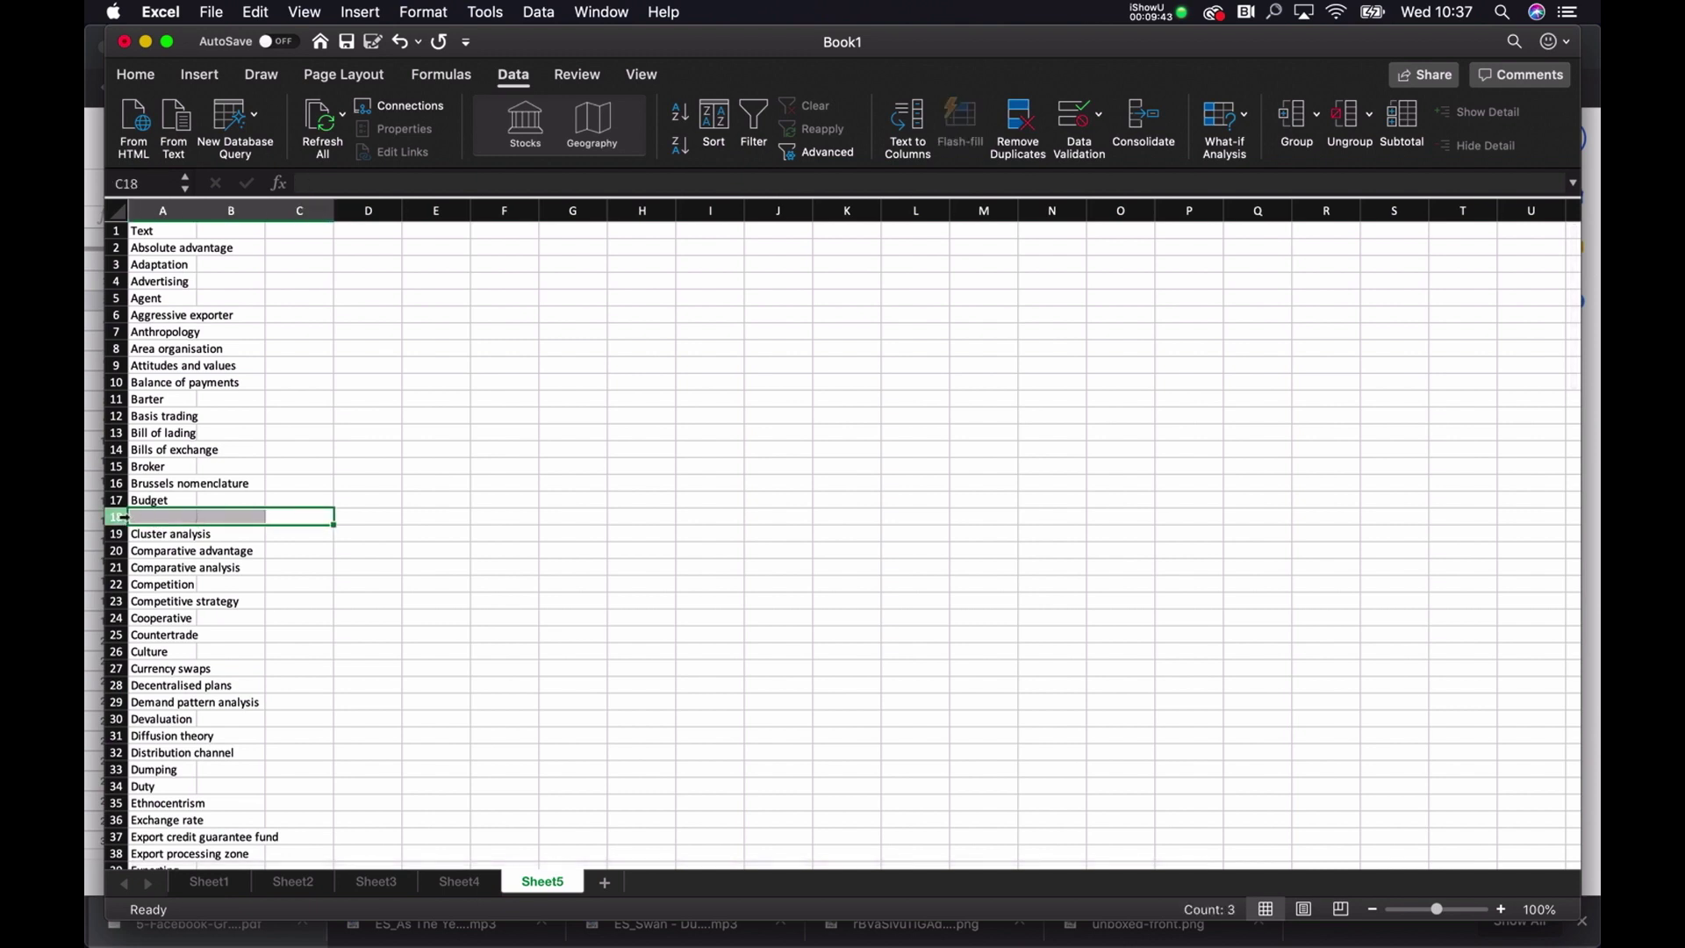
pyautogui.press('Delete')
pyautogui.click(115, 517)
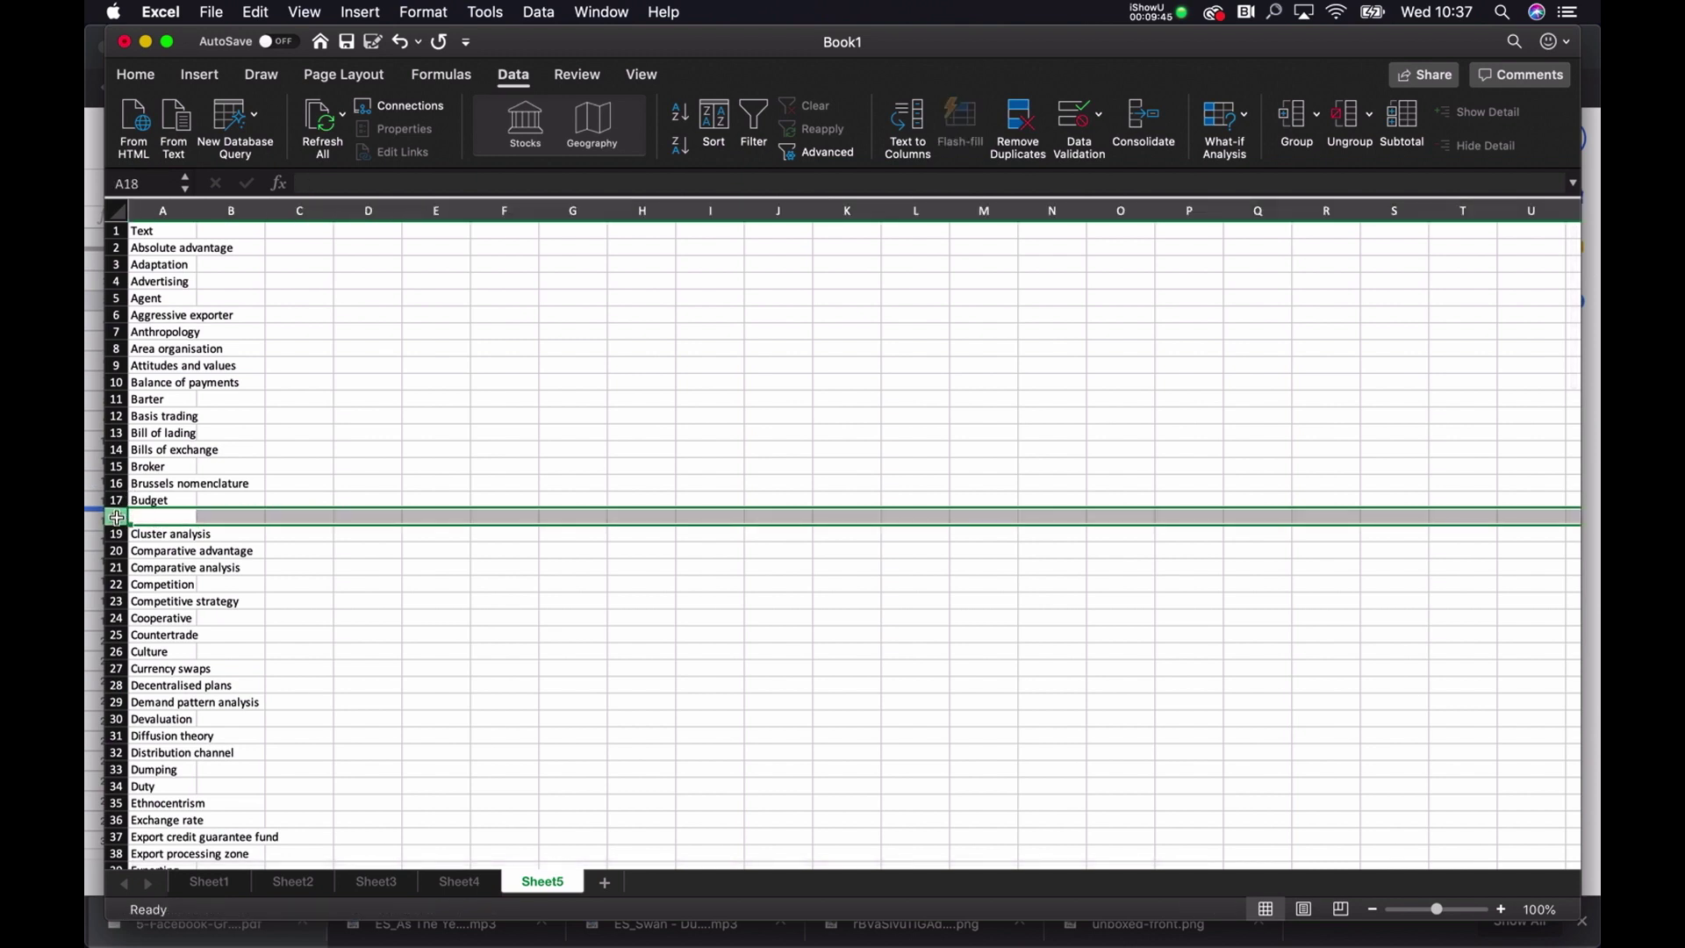
pyautogui.rightClick(116, 518)
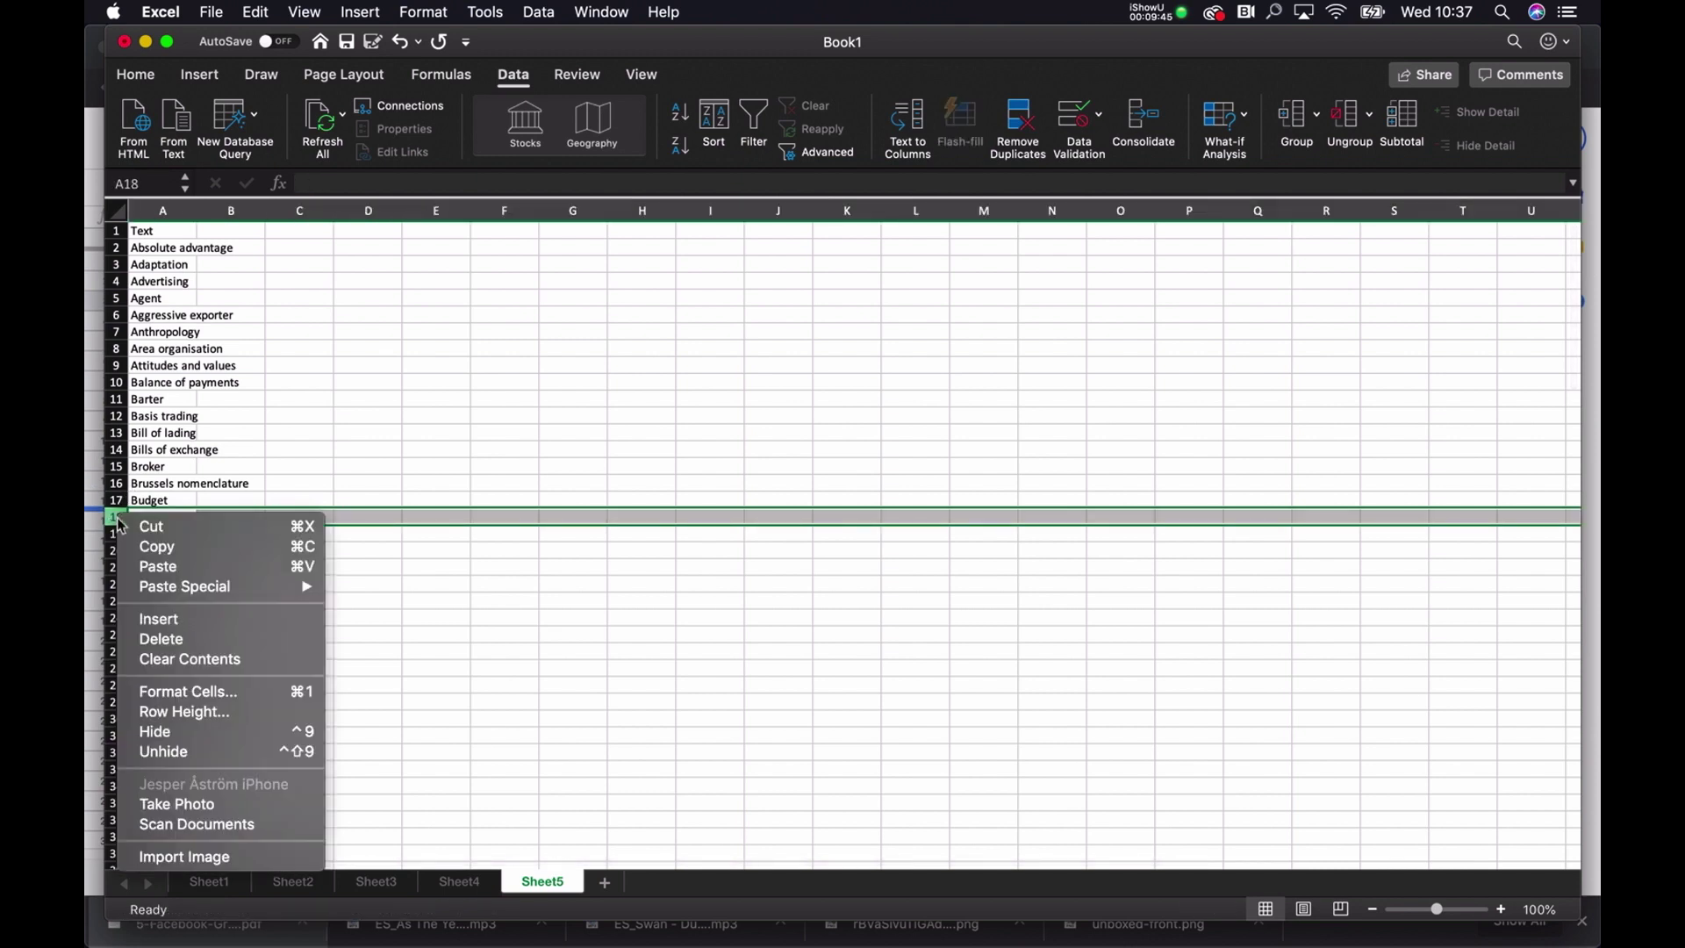
pyautogui.click(247, 639)
# Copy column A's glossary terms from Sheet1
pyautogui.hotkey('ctrl', 'Up')
pyautogui.click(583, 455)
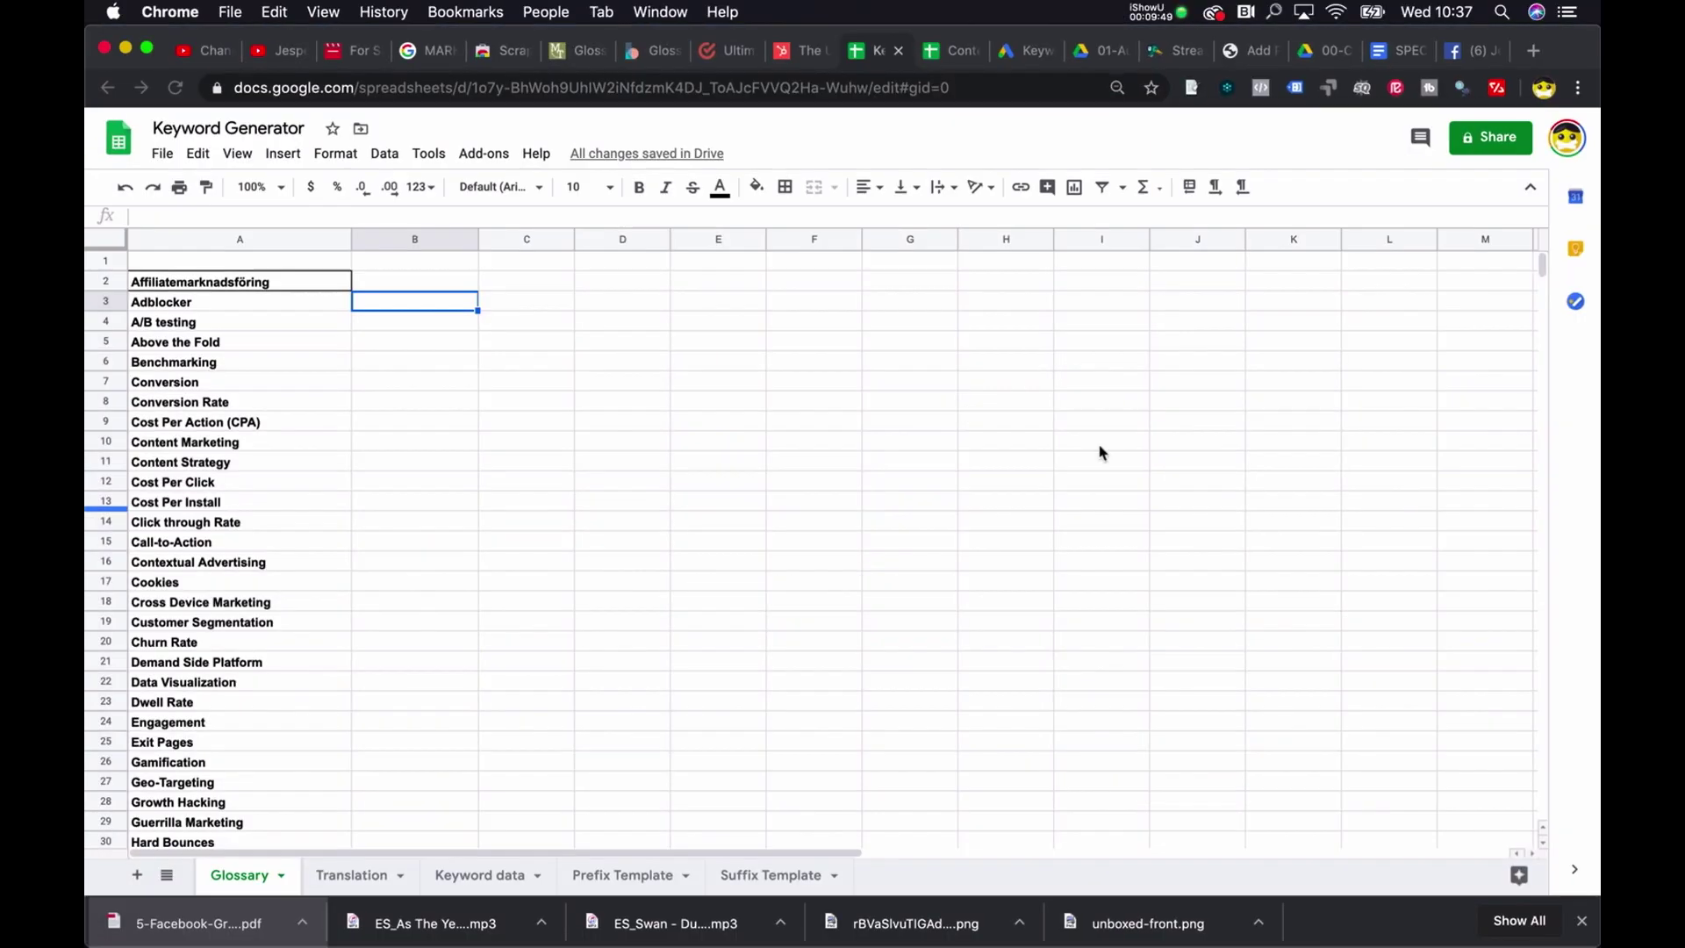
pyautogui.hotkey('ctrl', 'Up')
pyautogui.click(1114, 756)
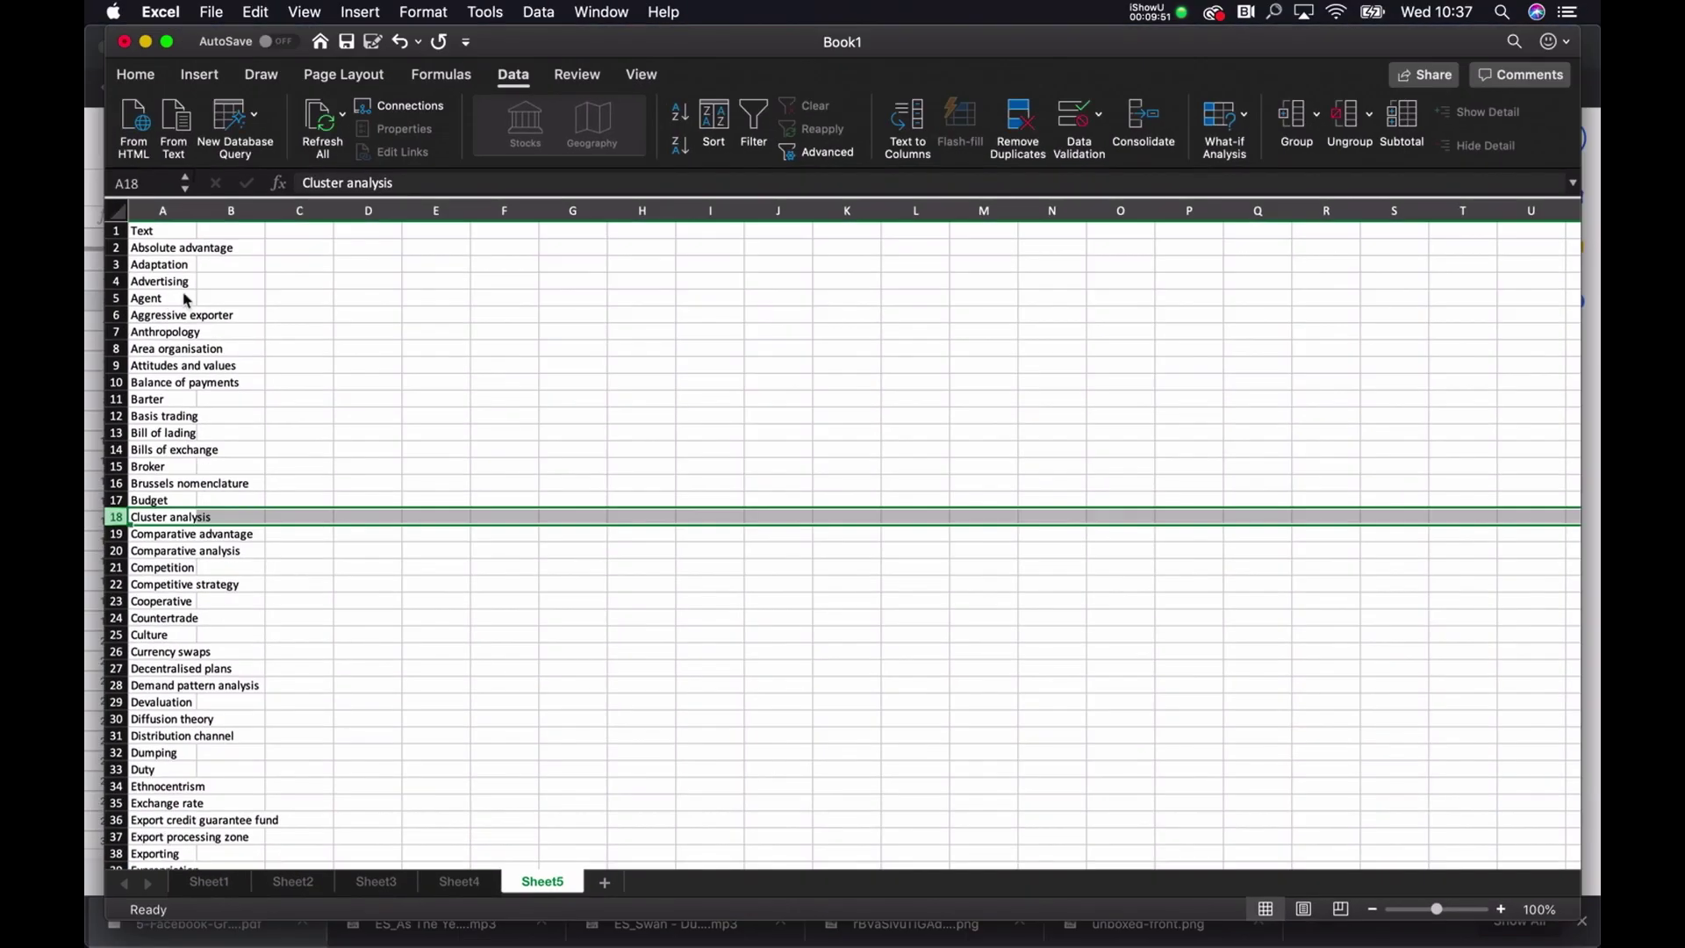
pyautogui.click(209, 882)
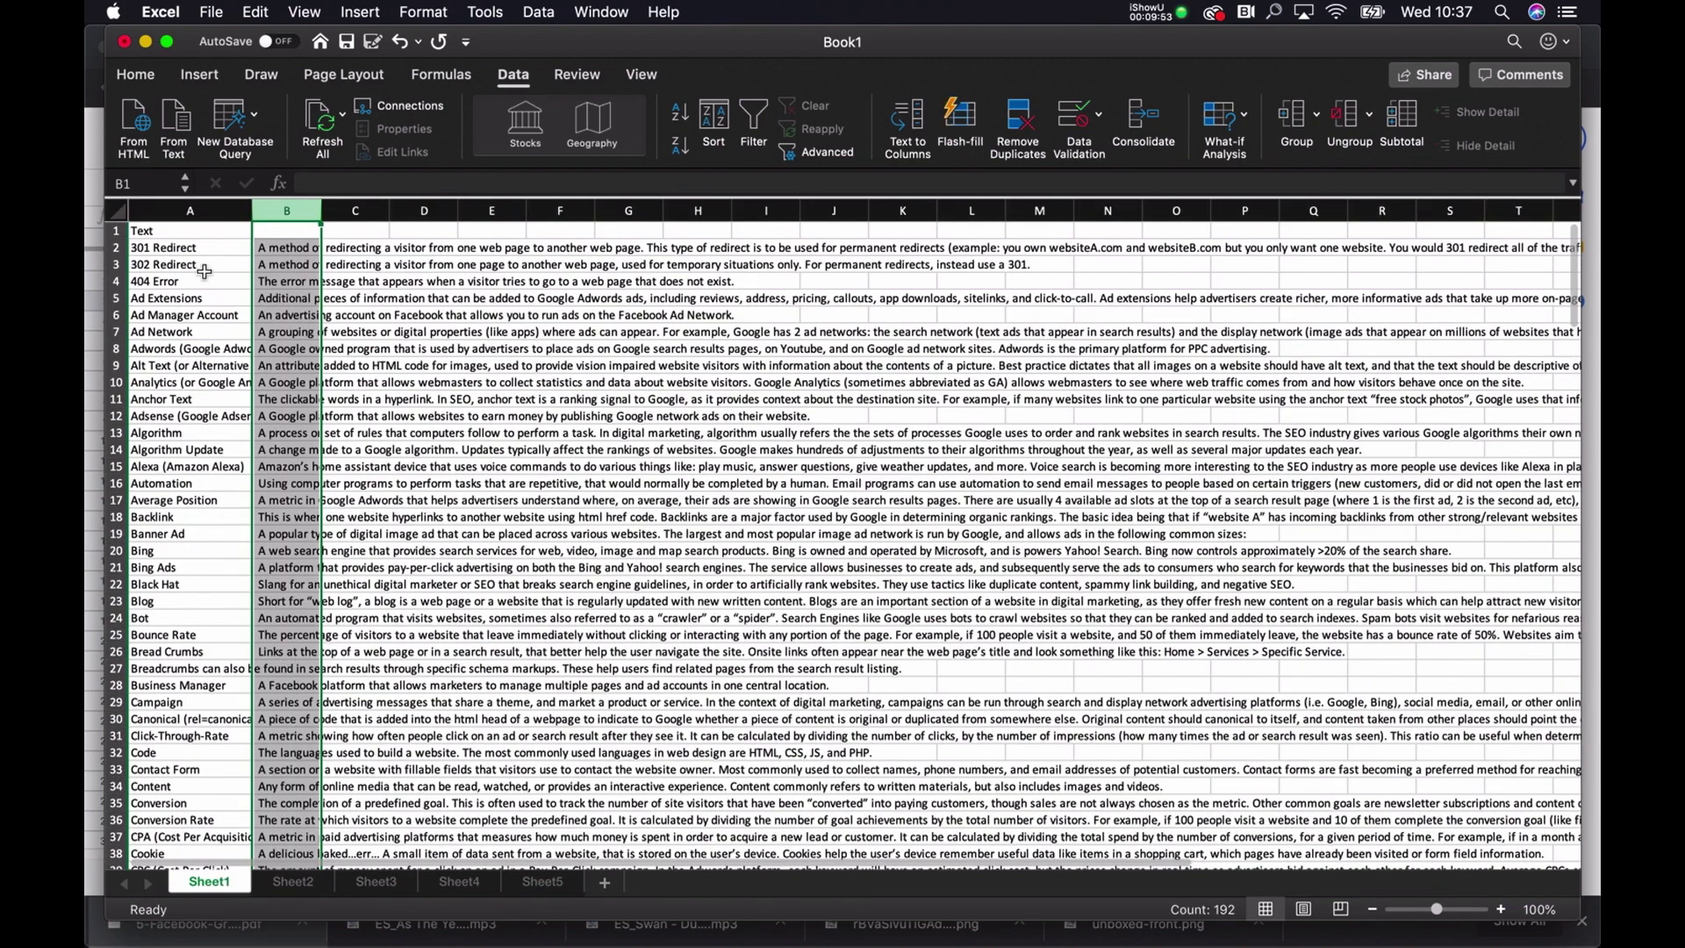
pyautogui.click(189, 211)
pyautogui.press('super+c')
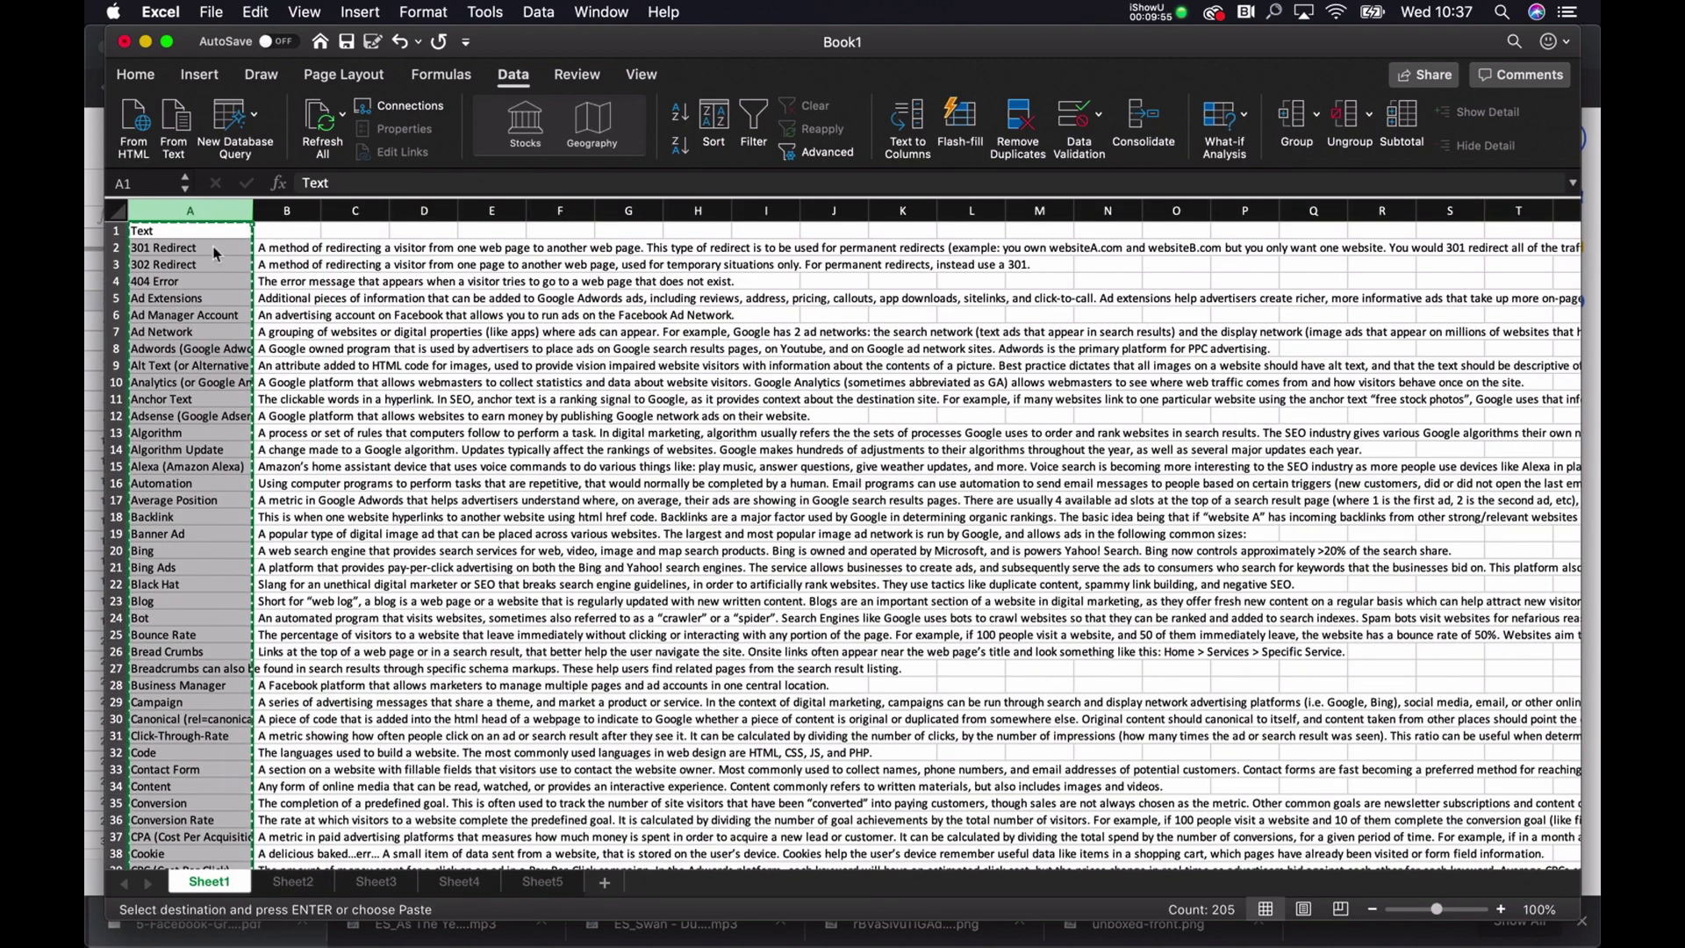
pyautogui.hotkey('ctrl', 'Up')
# Paste the copied glossary terms into column A of the Keyword Generator's Glossary sheet
pyautogui.click(707, 369)
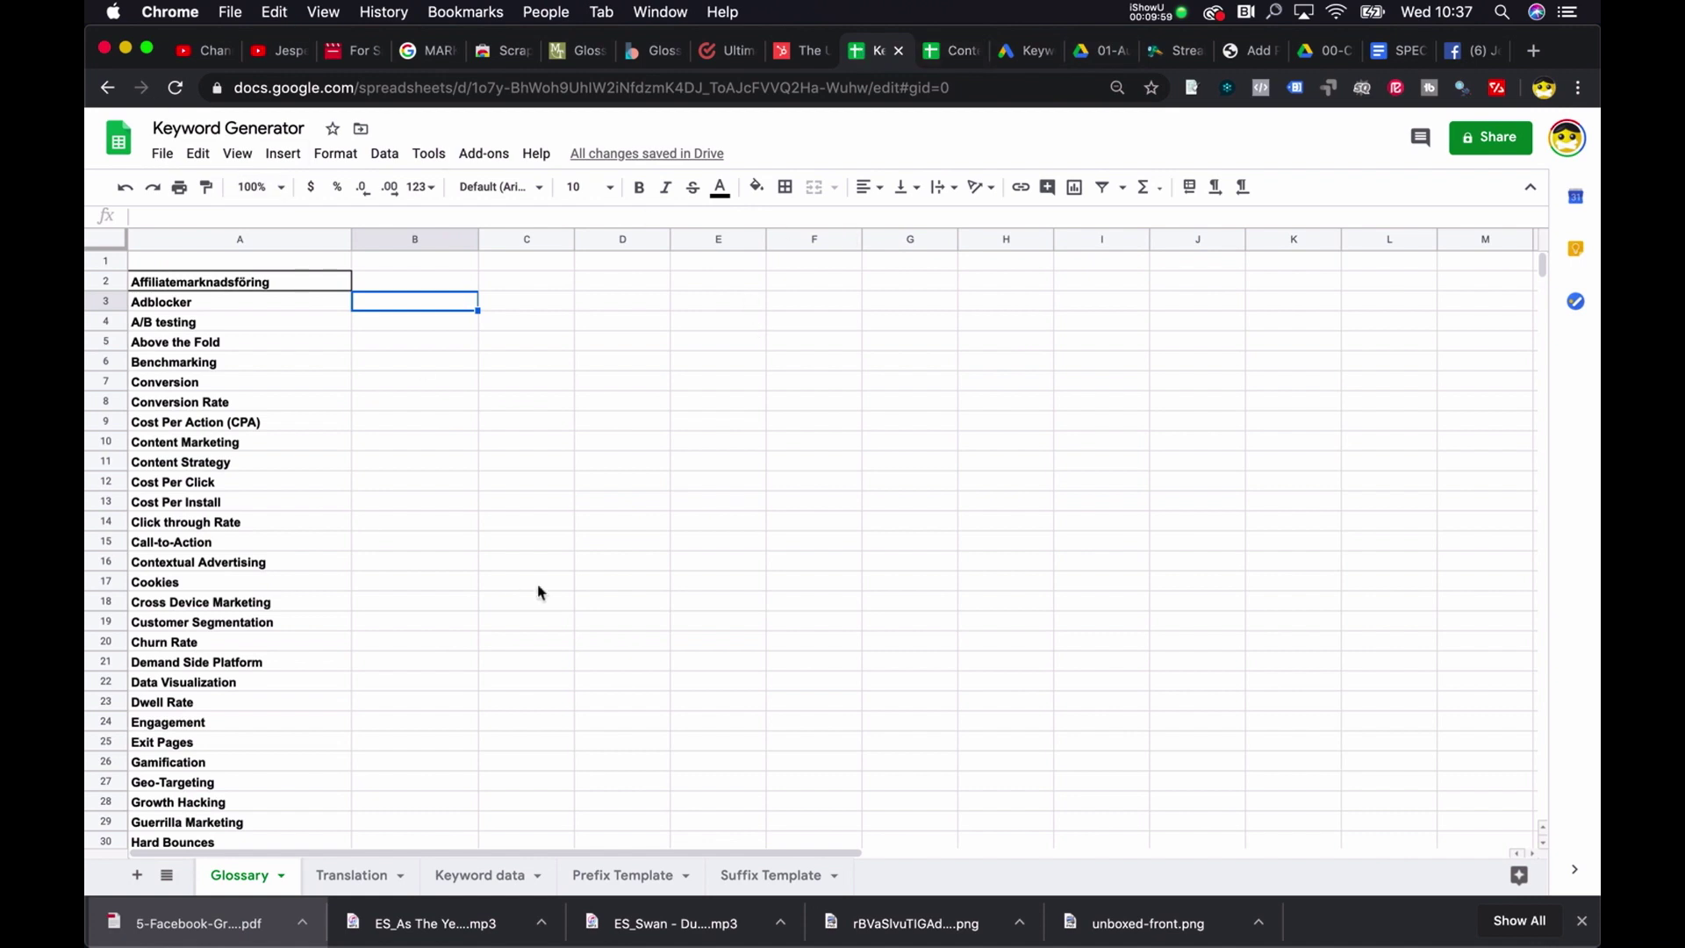
pyautogui.click(230, 244)
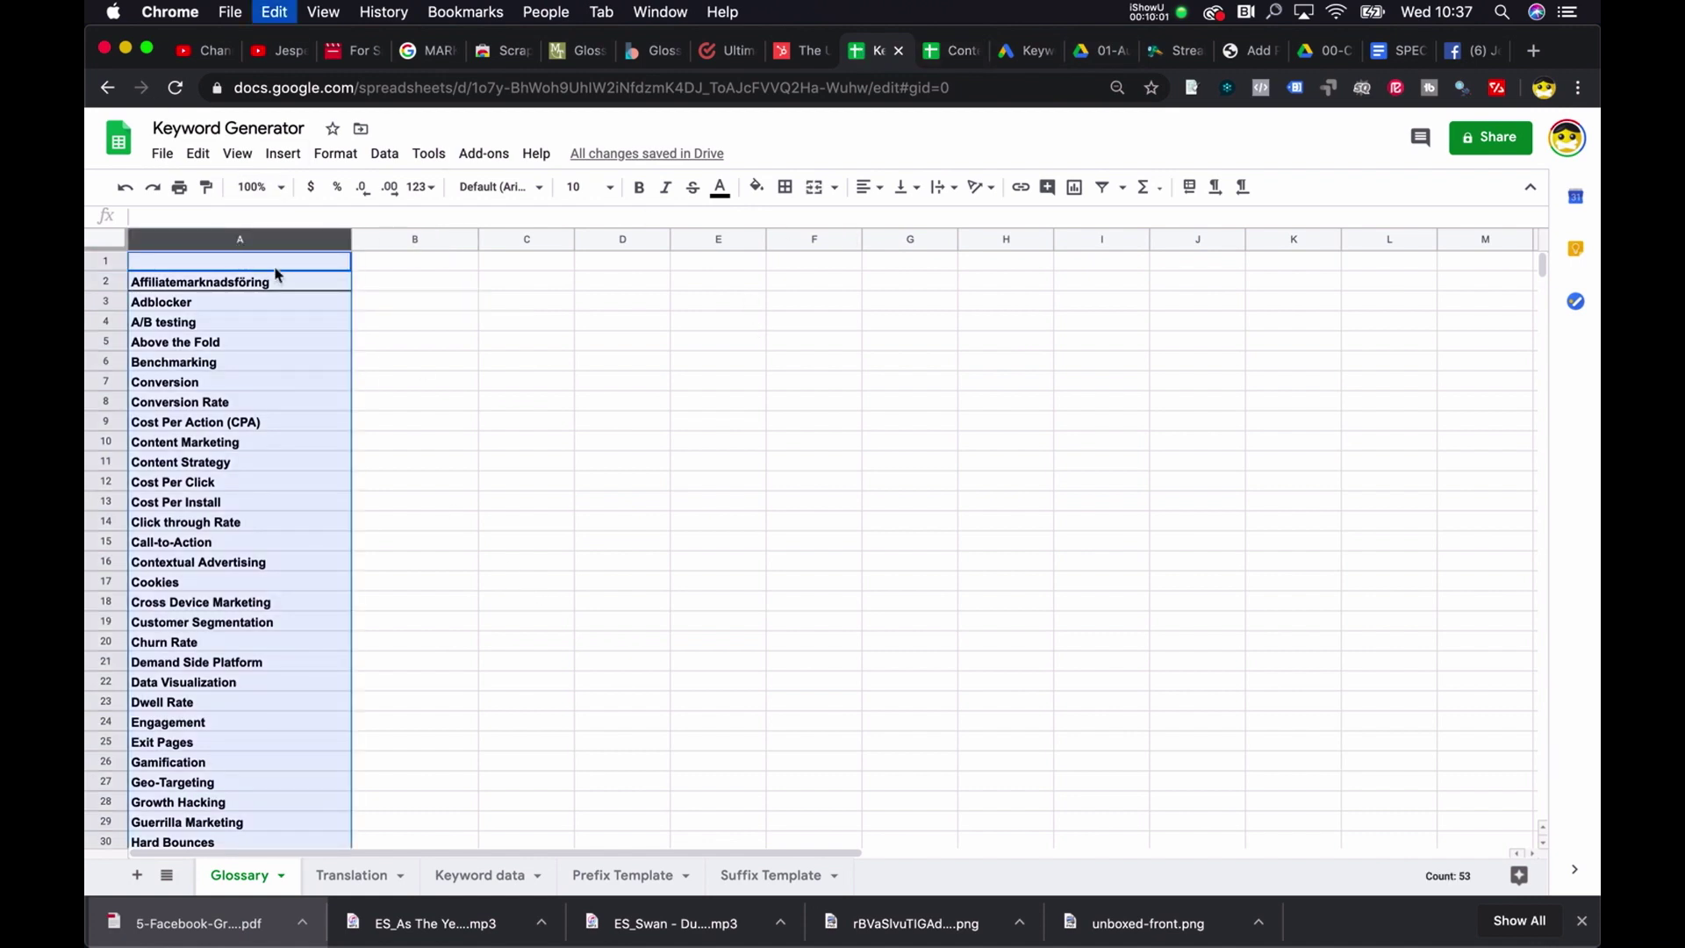
pyautogui.press('super+v')
# On the Translation sheet, extend A2's formula to row 19 and change it to translate "en" to "sv"
pyautogui.click(351, 875)
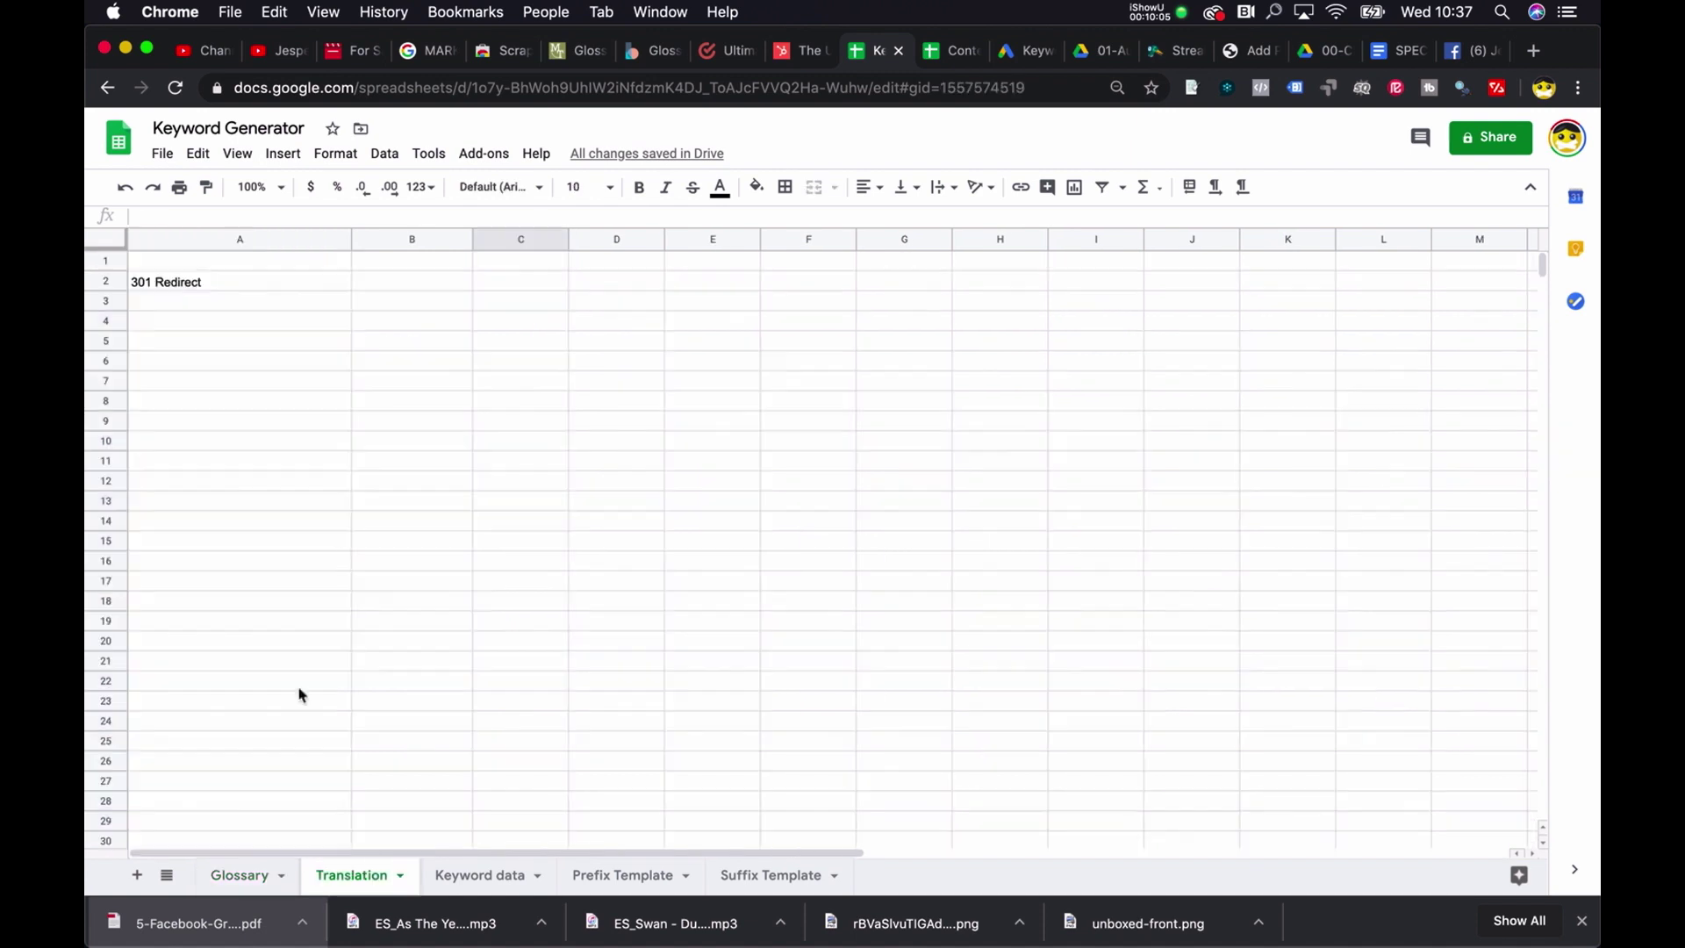
pyautogui.click(225, 283)
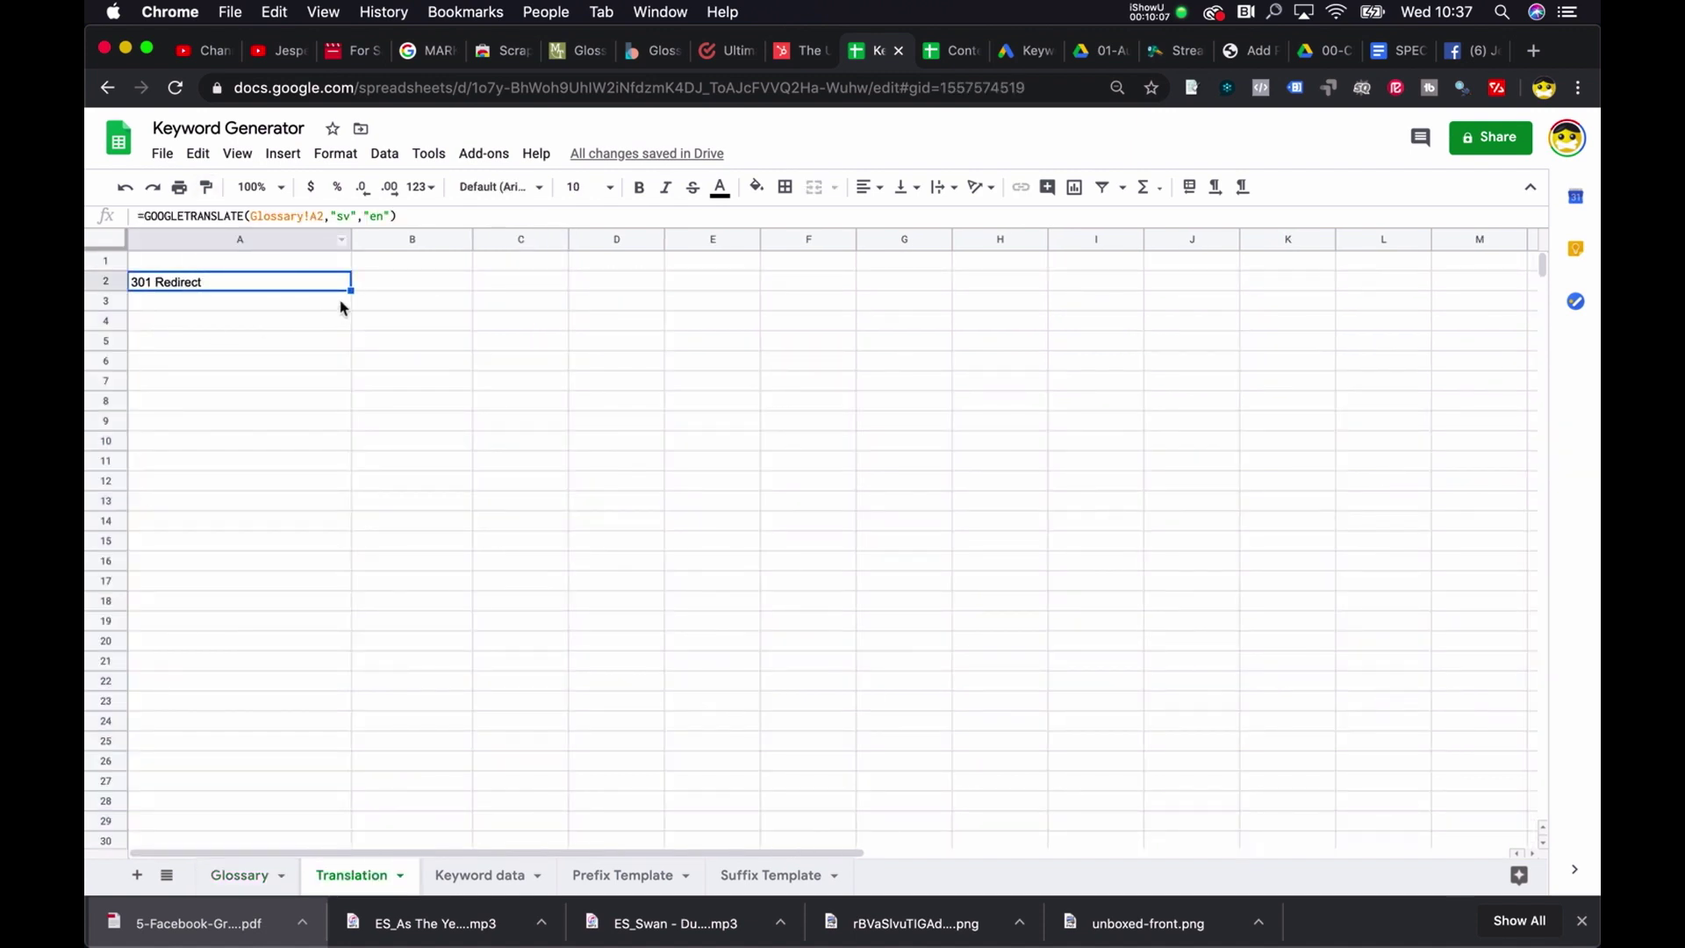
pyautogui.moveTo(350, 290); pyautogui.dragTo(351, 626)
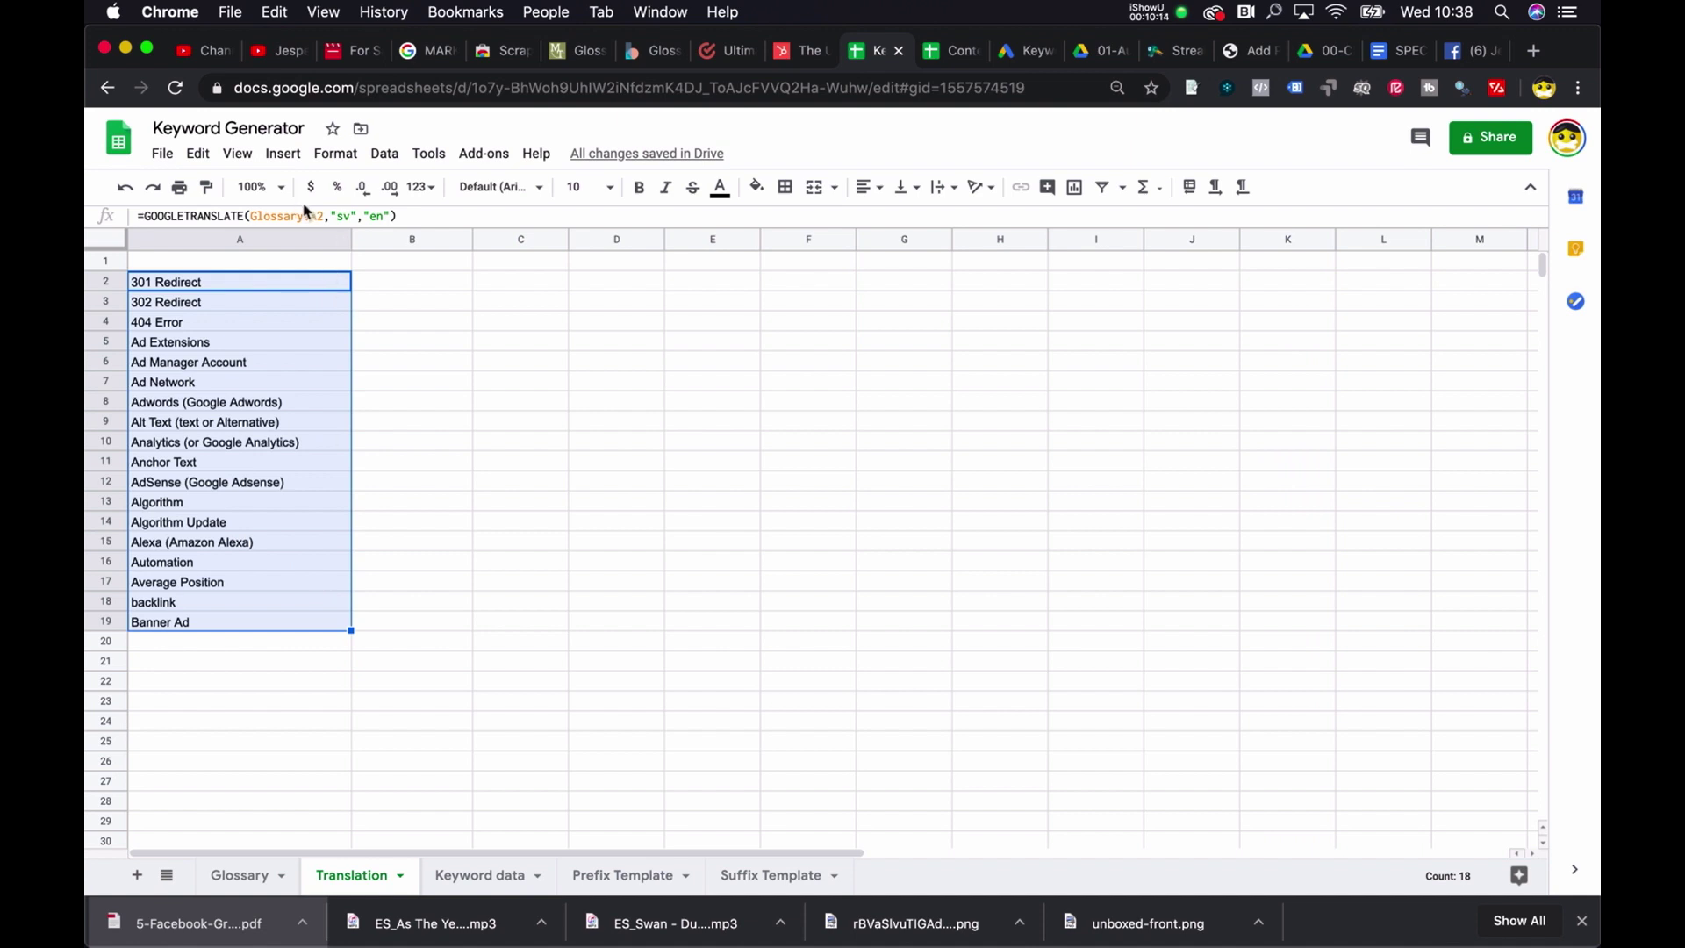
pyautogui.doubleClick(342, 217)
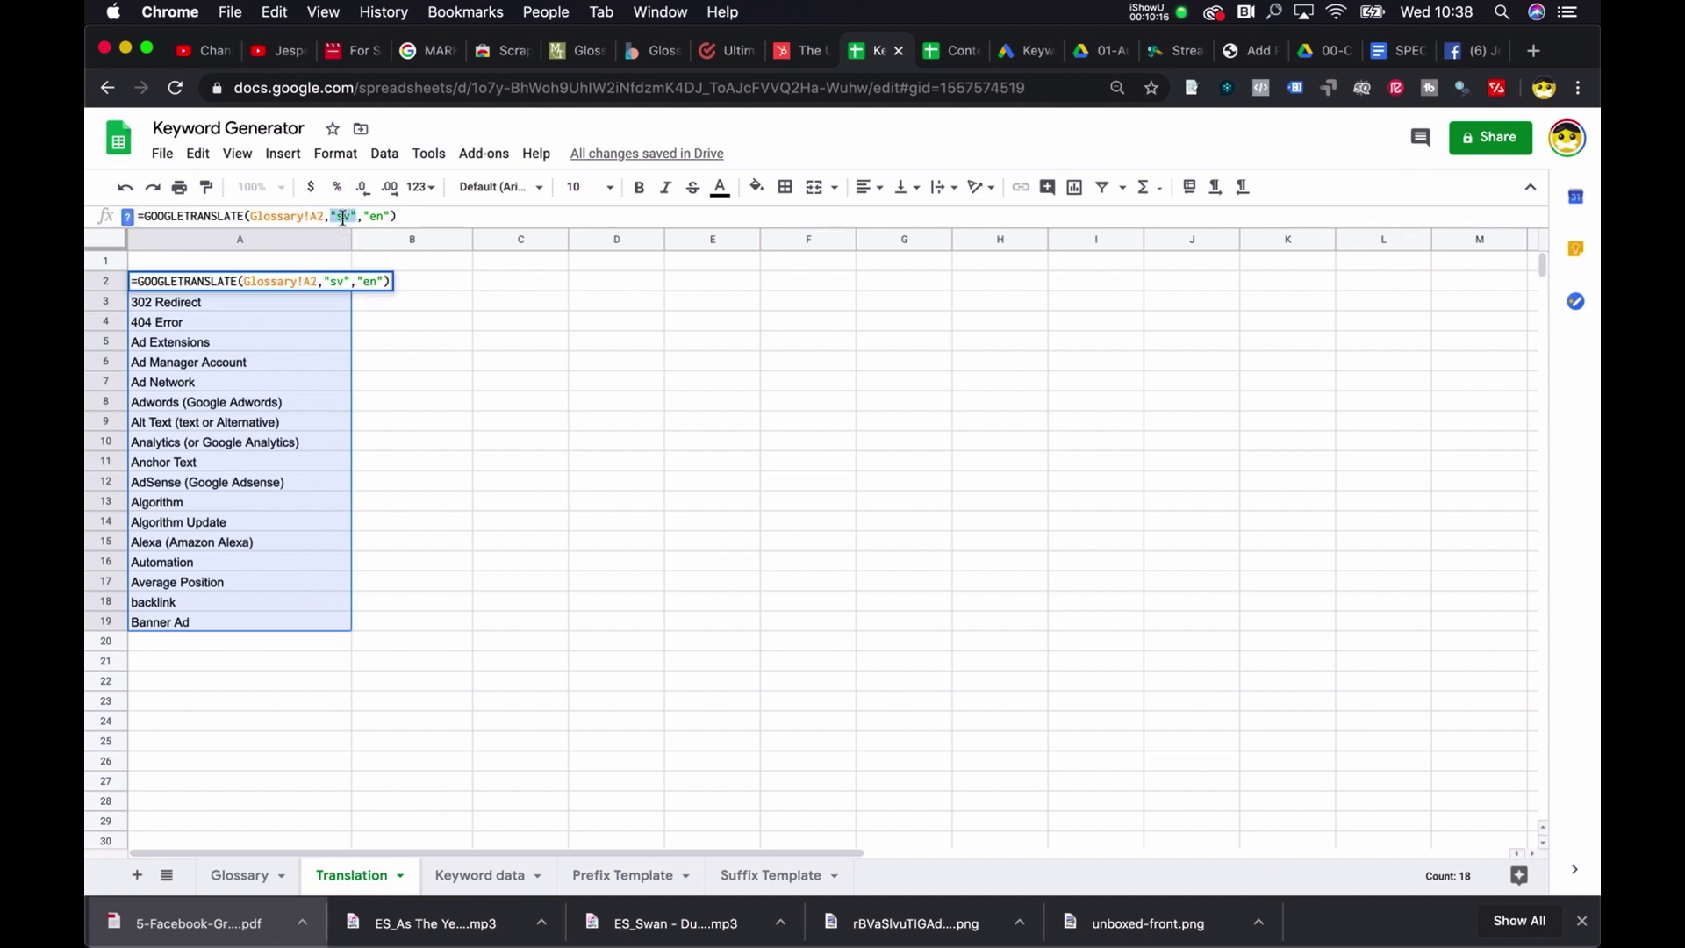
pyautogui.write('en')
pyautogui.press('Right')
pyautogui.press('Right')
pyautogui.press('Right')
pyautogui.press('Delete')
pyautogui.press('Delete')
pyautogui.press('Return')
# Fill the English-to-Swedish GOOGLETRANSLATE formula further down the Translation column
pyautogui.hotkey('ctrl', 'Return')
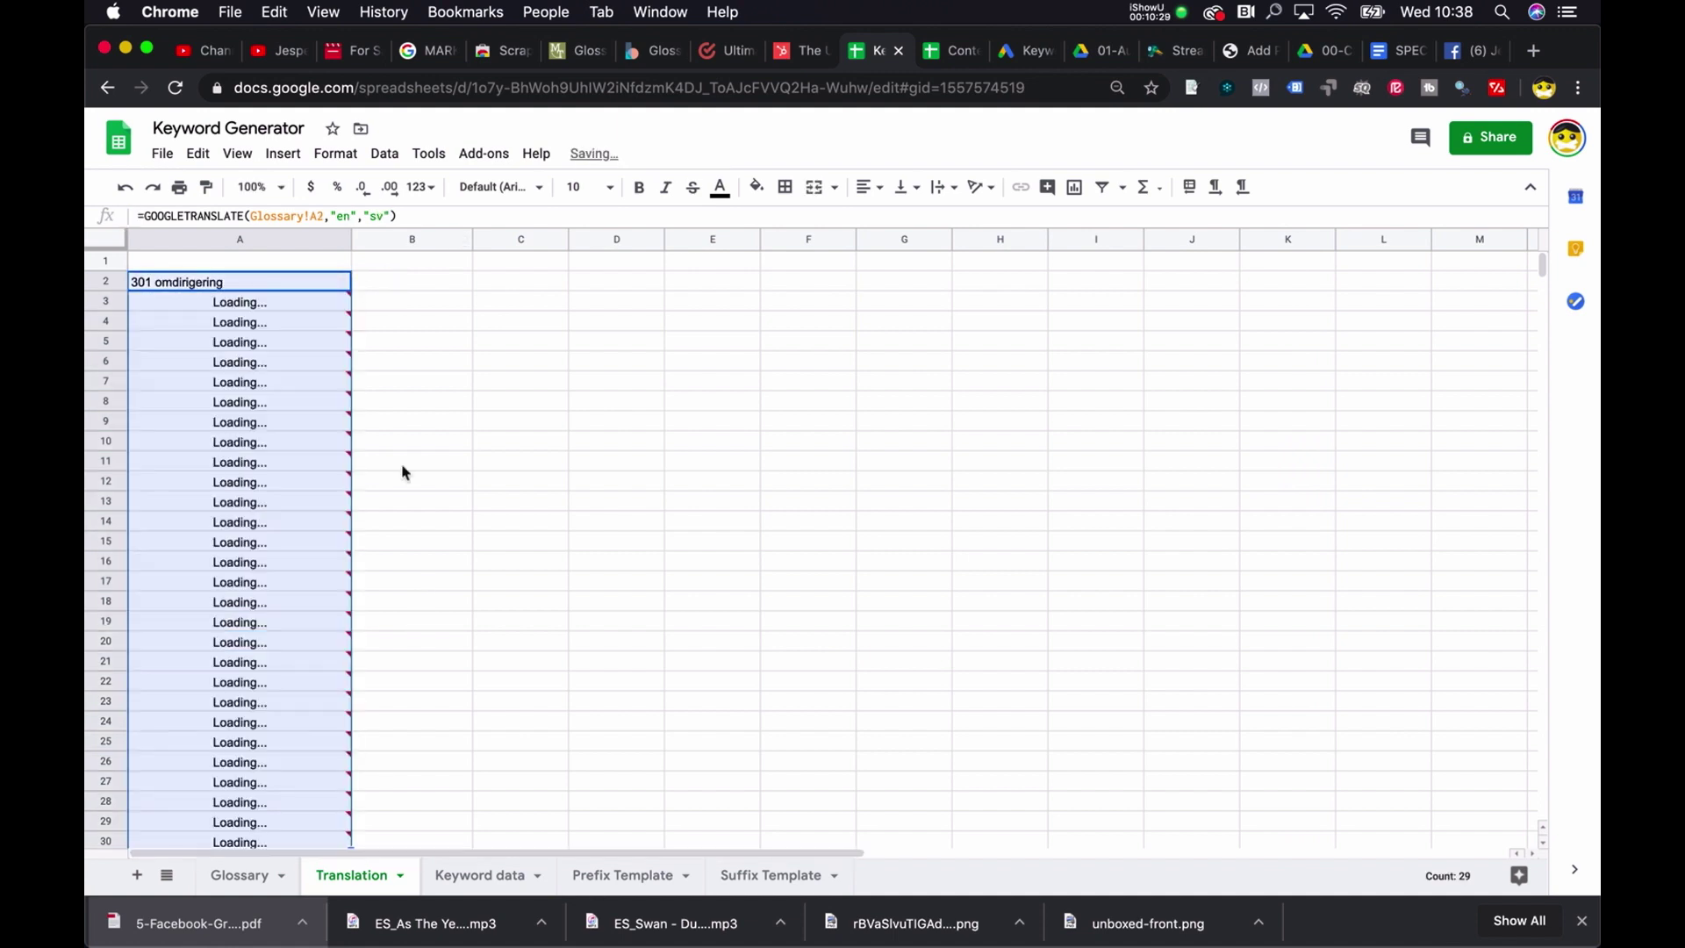
pyautogui.scroll(-2, 403, 471)
pyautogui.scroll(-5, 318, 499)
pyautogui.moveTo(350, 332); pyautogui.dragTo(413, 801)
pyautogui.scroll(-3, 414, 802)
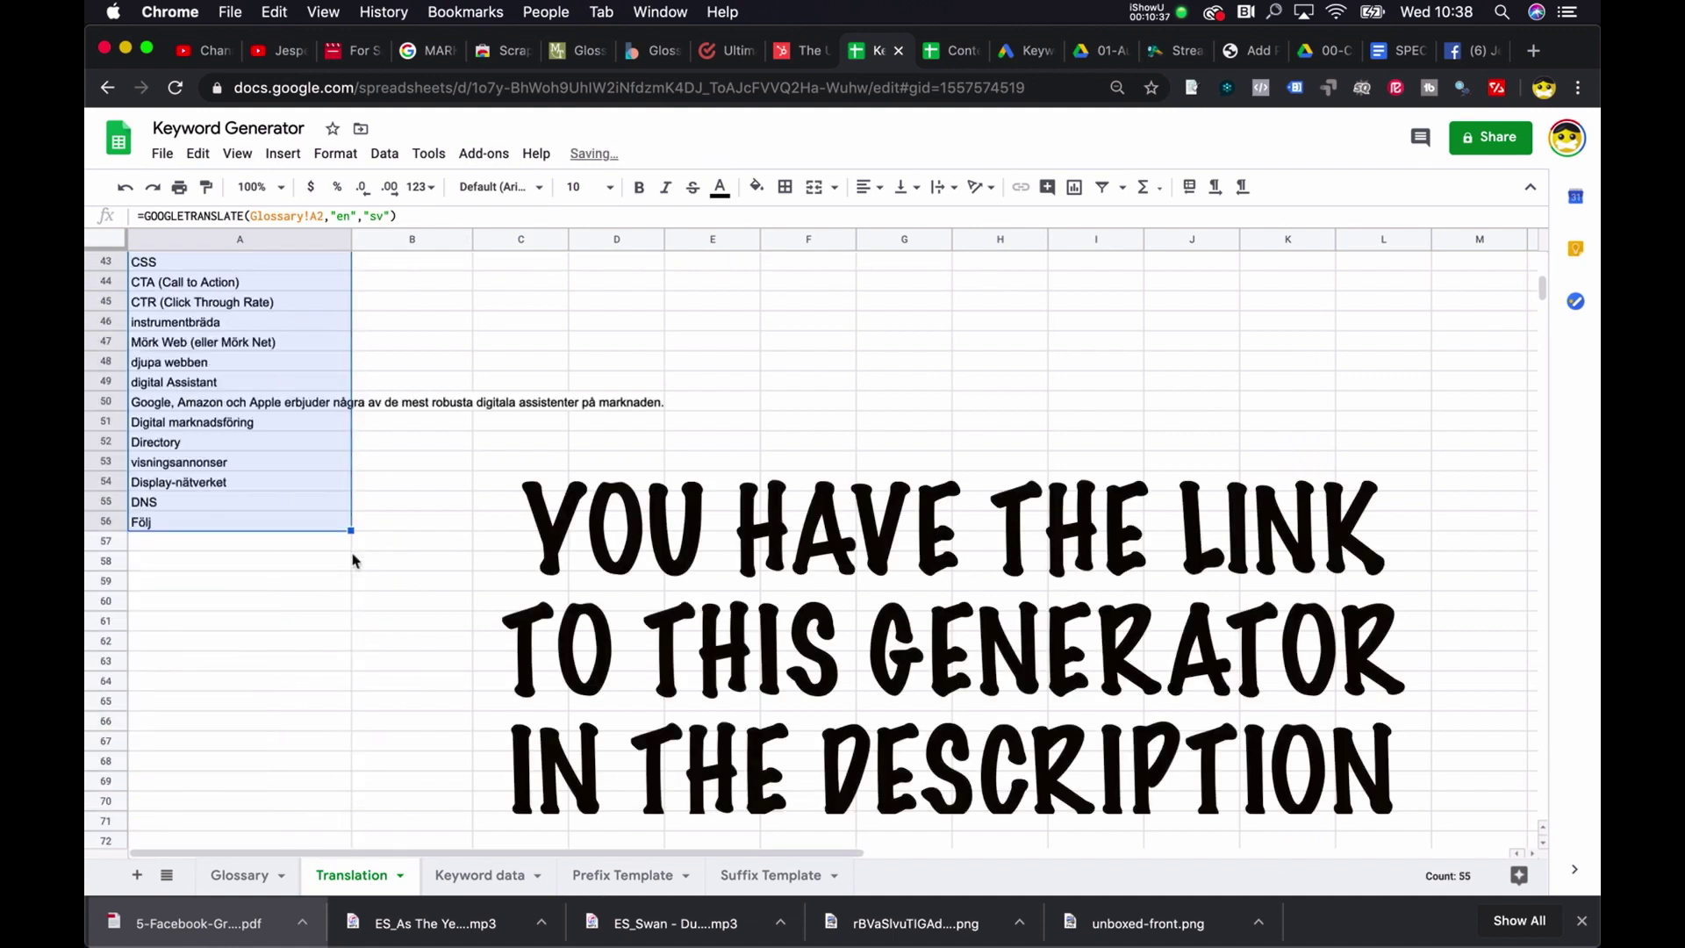
pyautogui.moveTo(354, 557); pyautogui.dragTo(416, 723)
pyautogui.scroll(10, 416, 723)
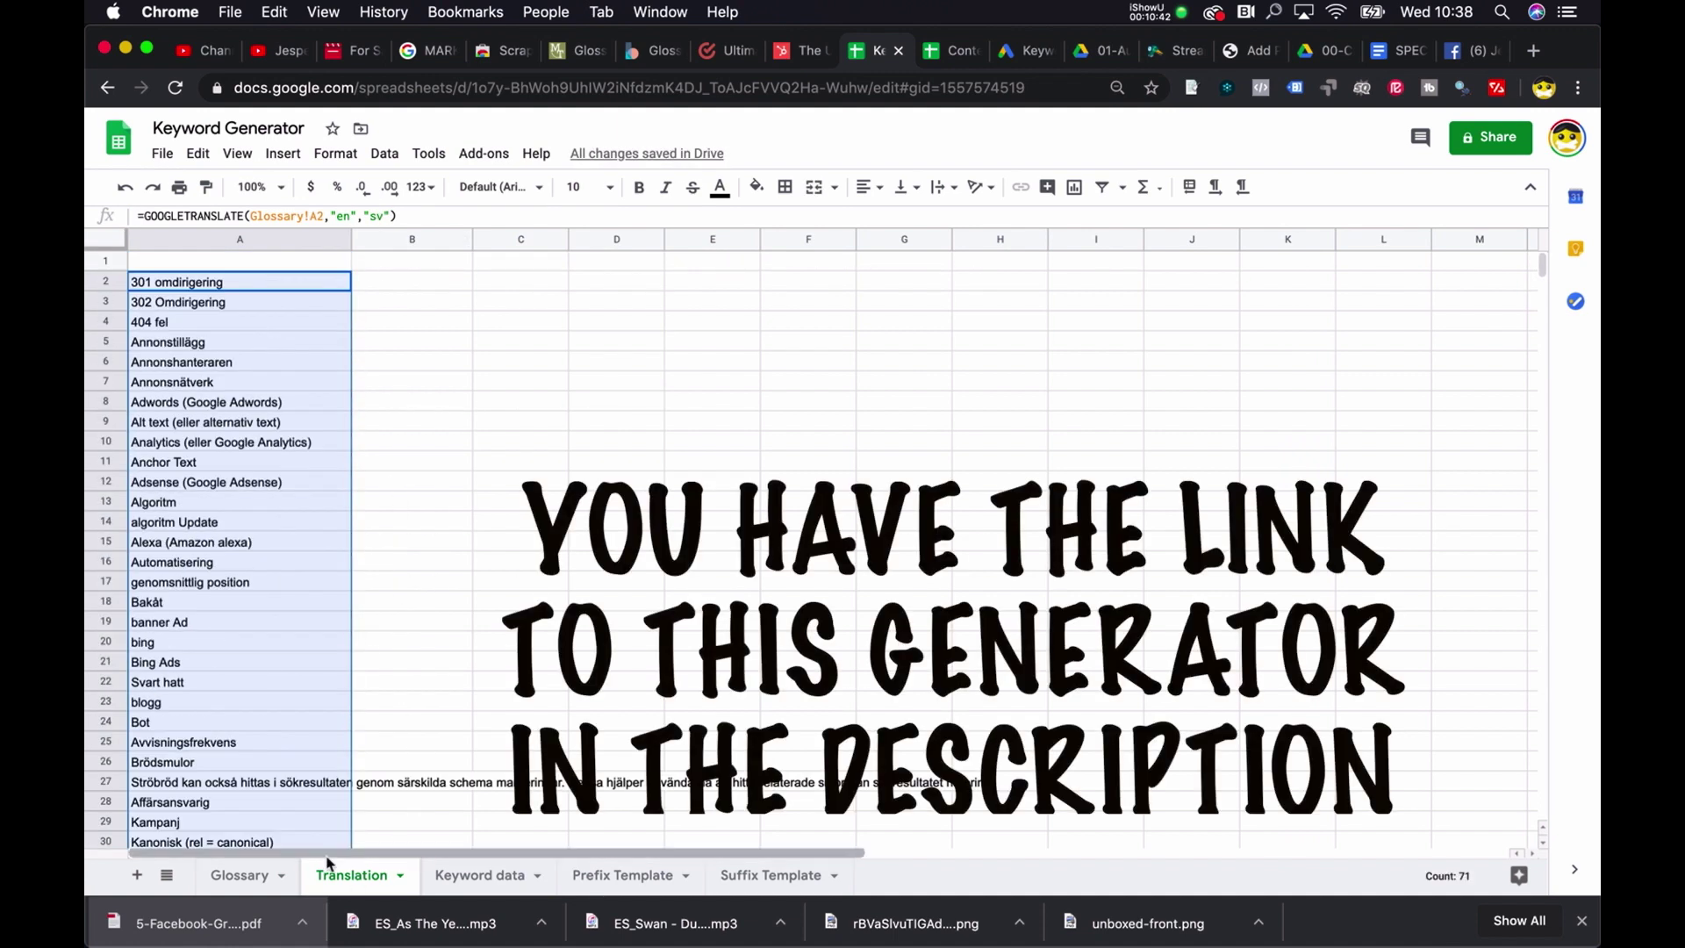
# Switch back to the Glossary sheet showing the pasted English terms from 301 Redirect onward
pyautogui.click(237, 882)
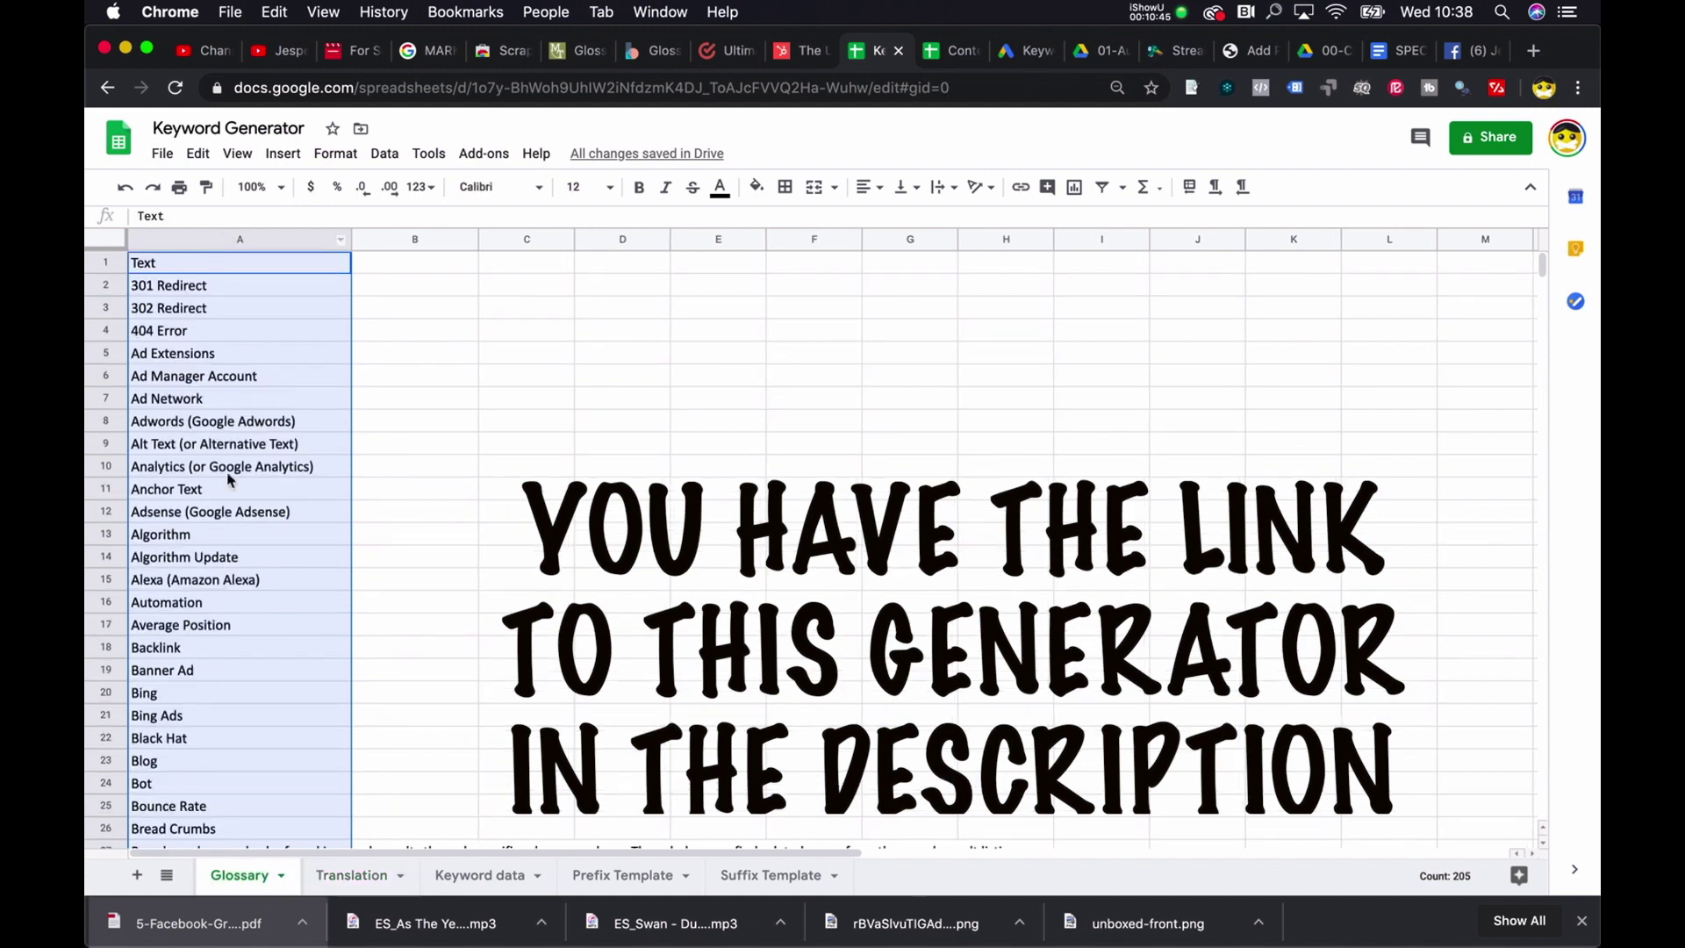